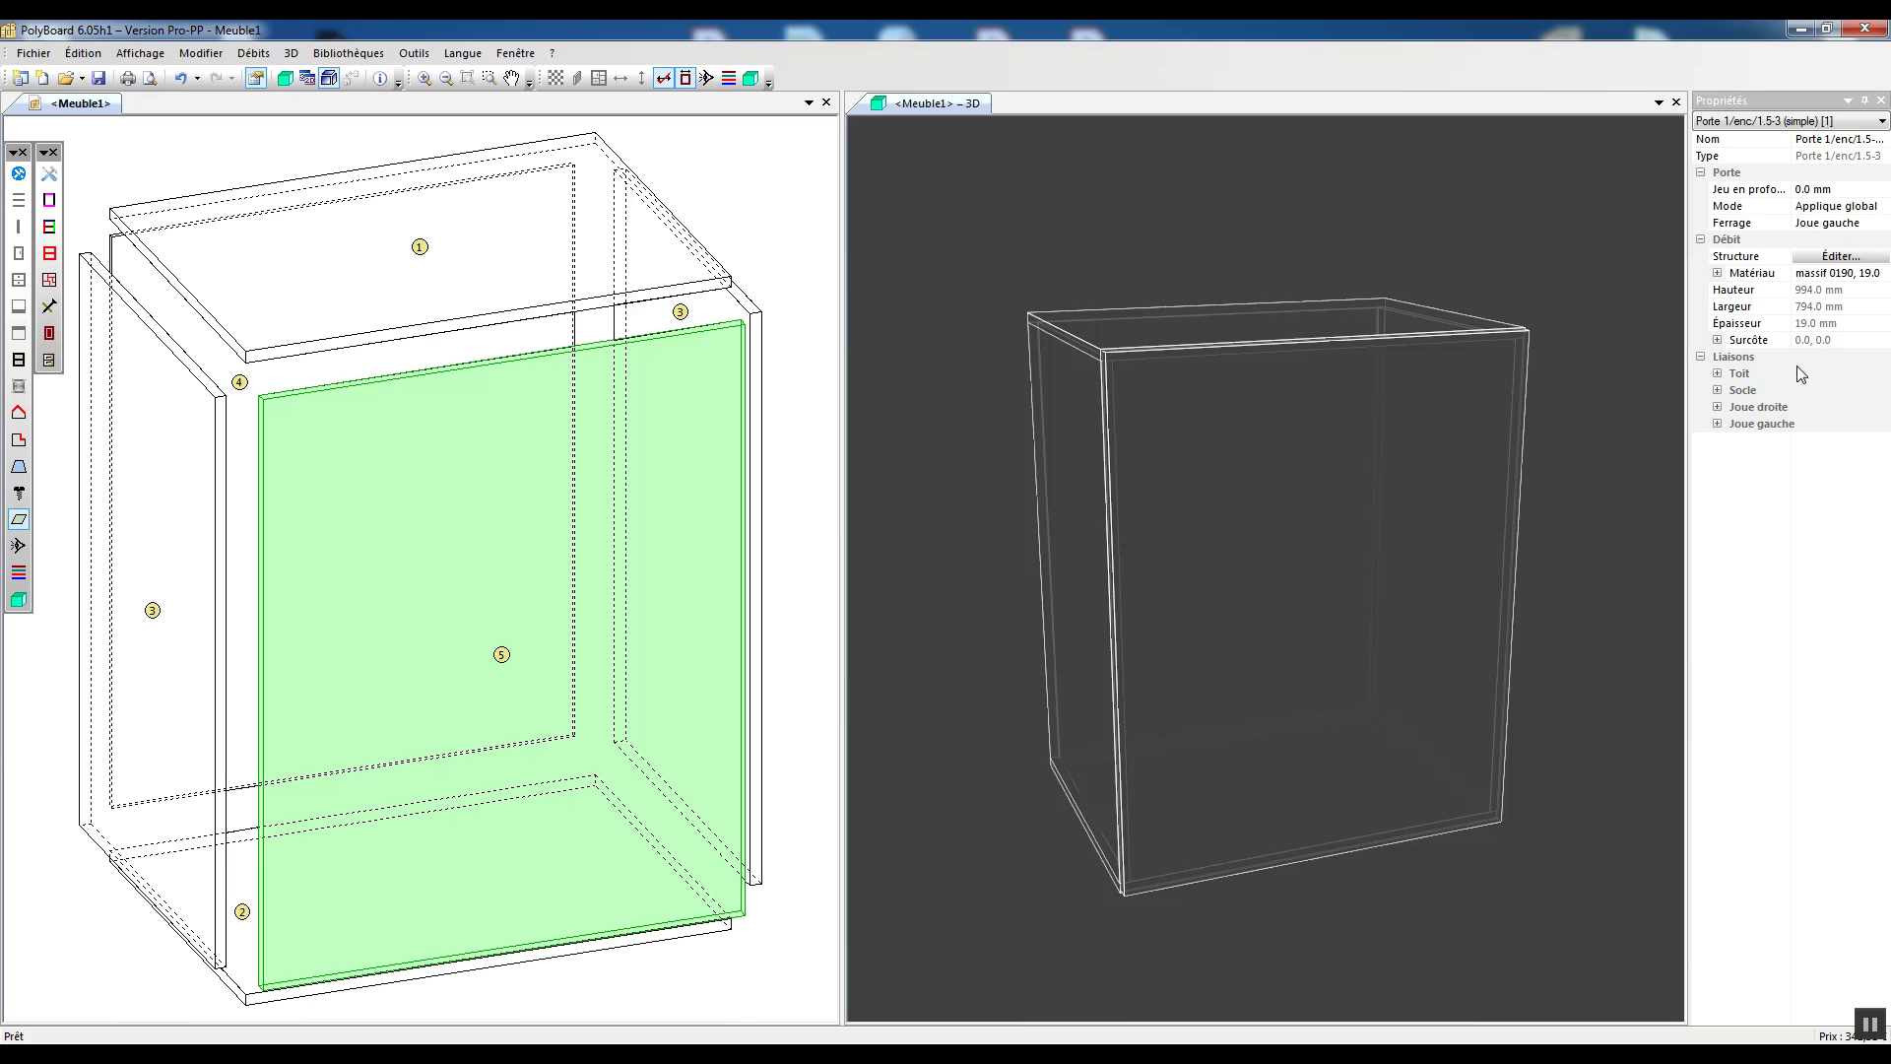
Step: Open the door's Assemblage settings and try the Traverse filante and Coupe d'onglet priorities before setting it back to Montant filant
{"action": "left_click", "coordinate": [1840, 256]}
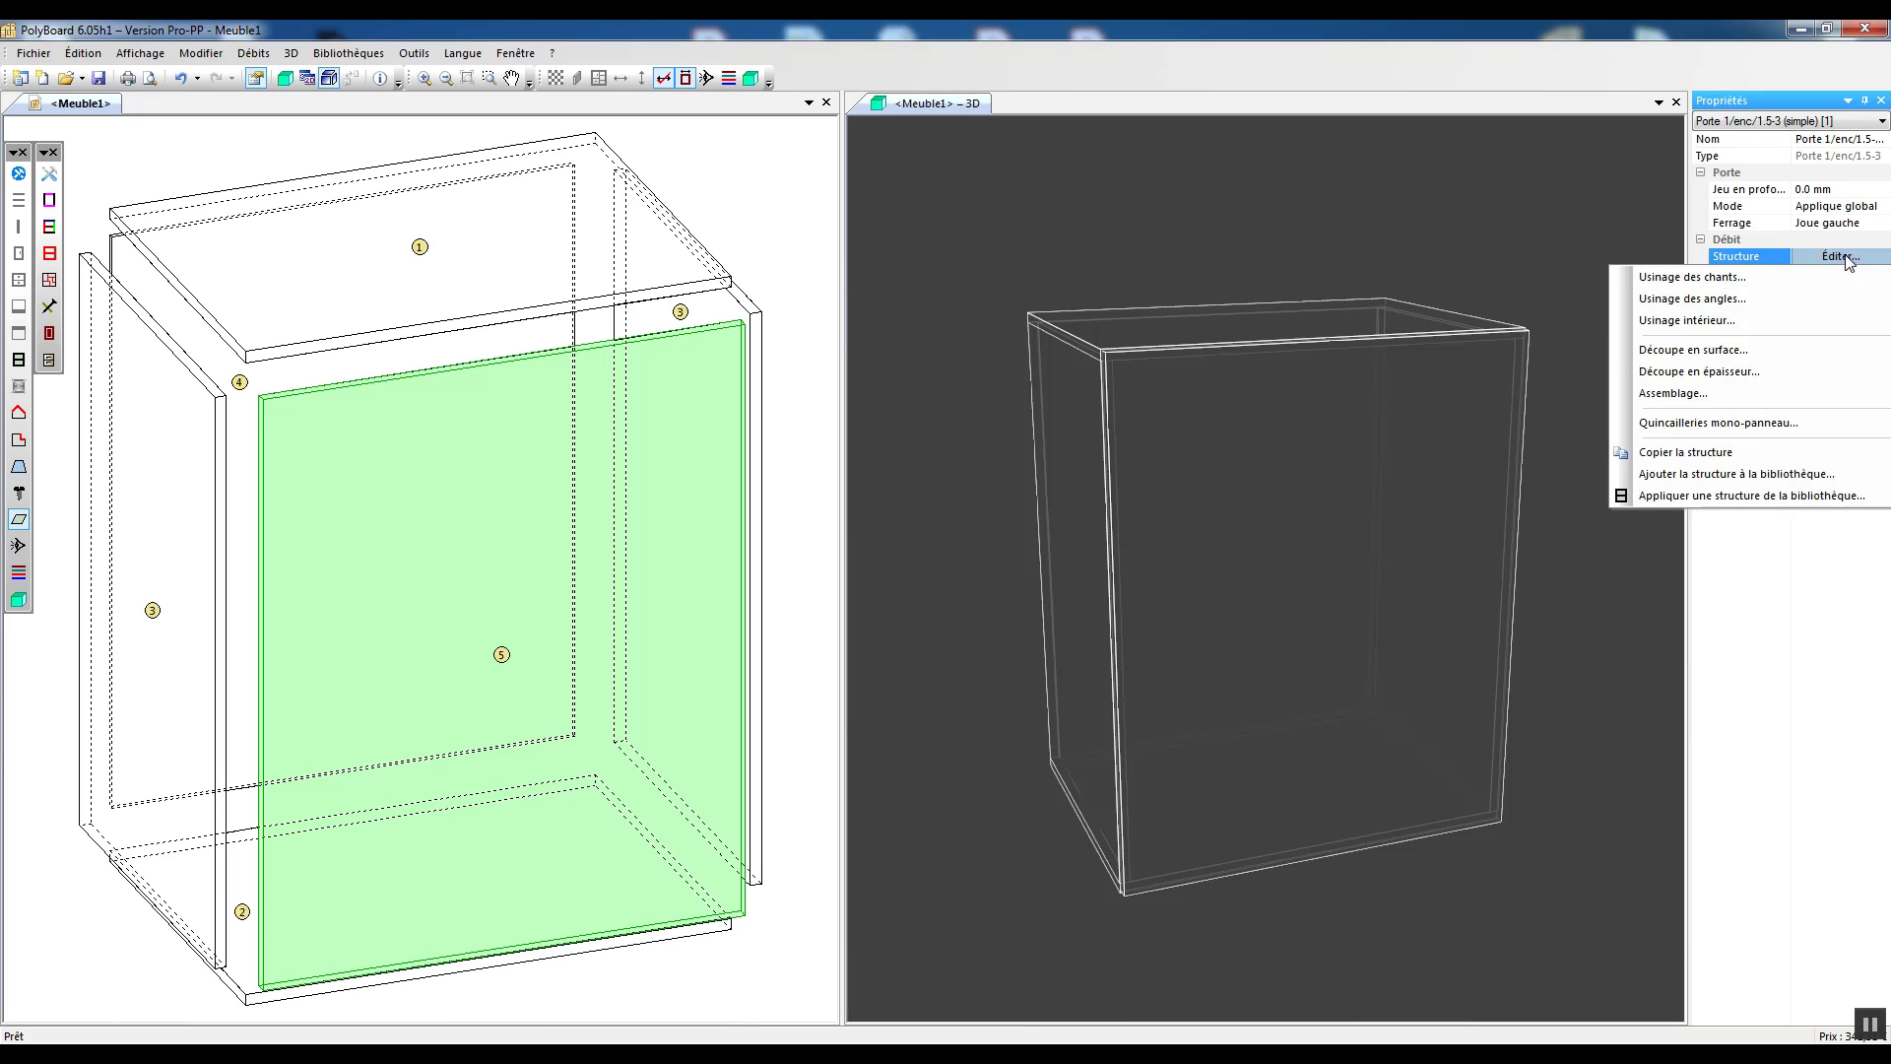
{"action": "left_click", "coordinate": [1674, 393]}
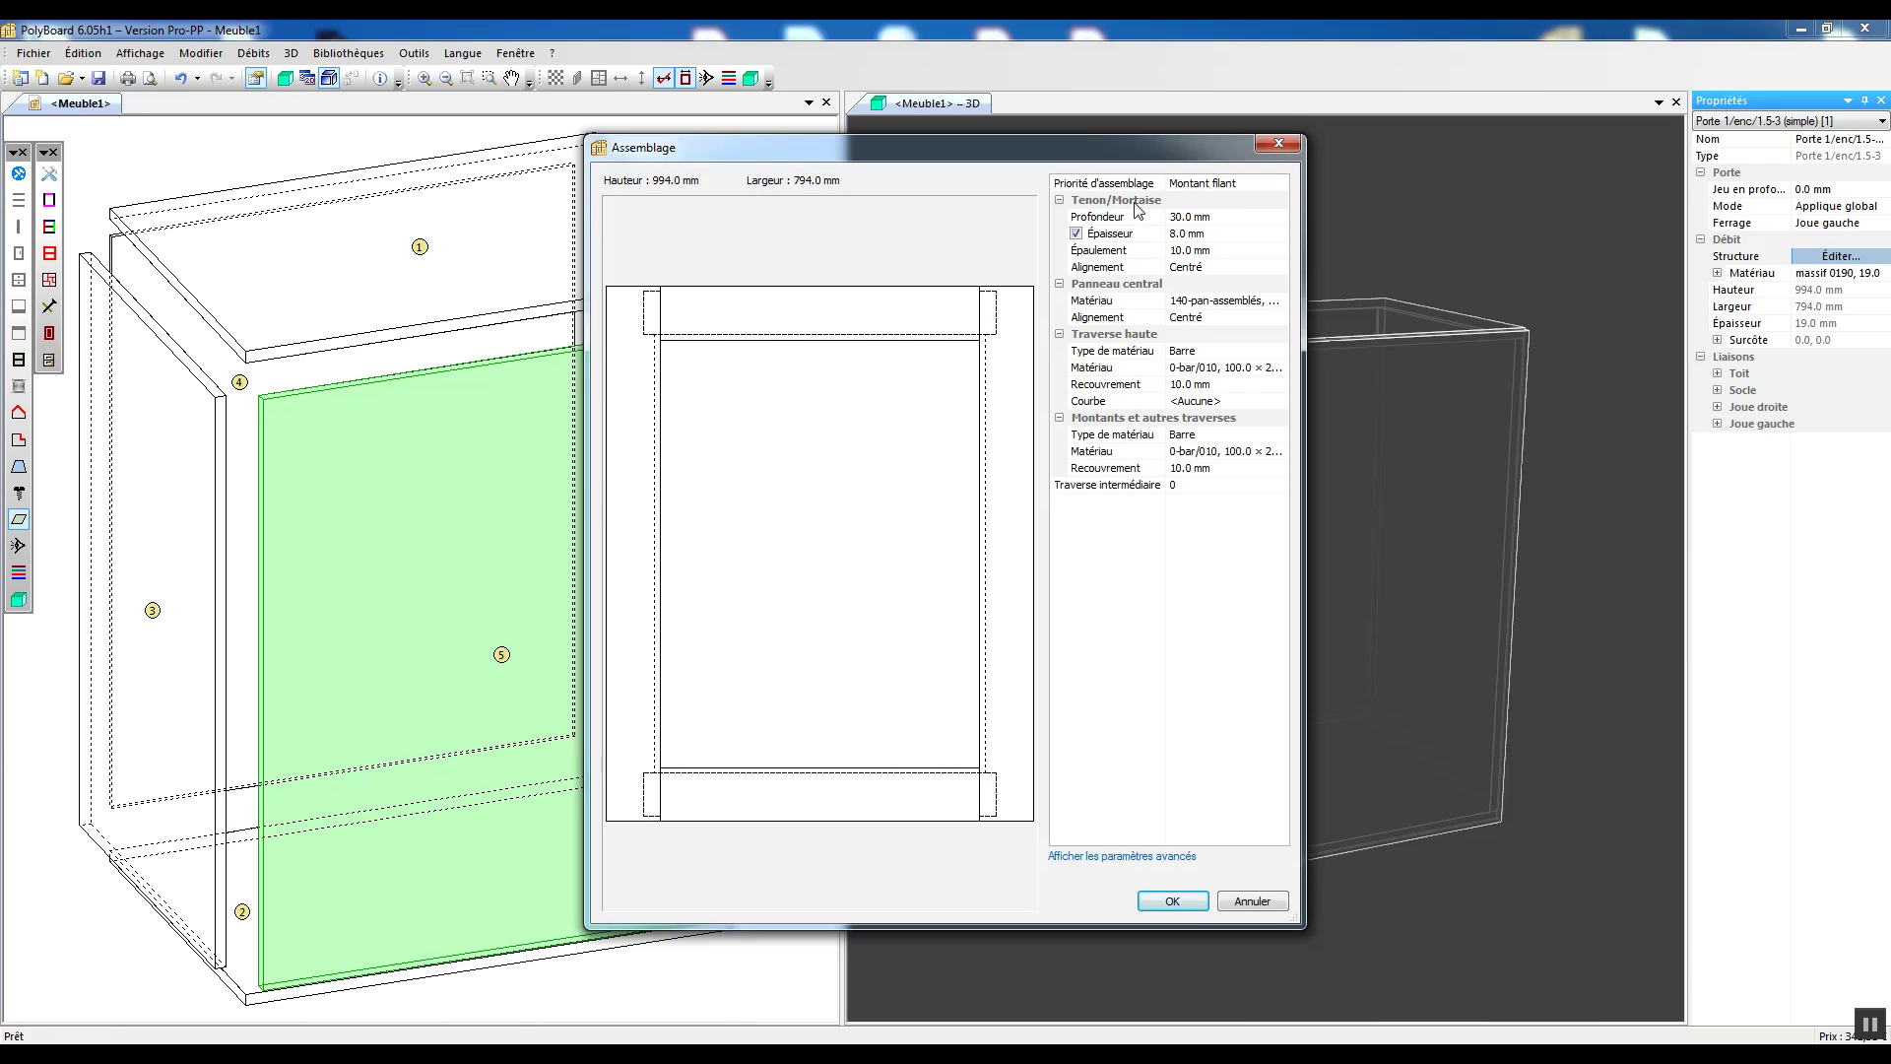
{"action": "left_click", "coordinate": [1223, 184]}
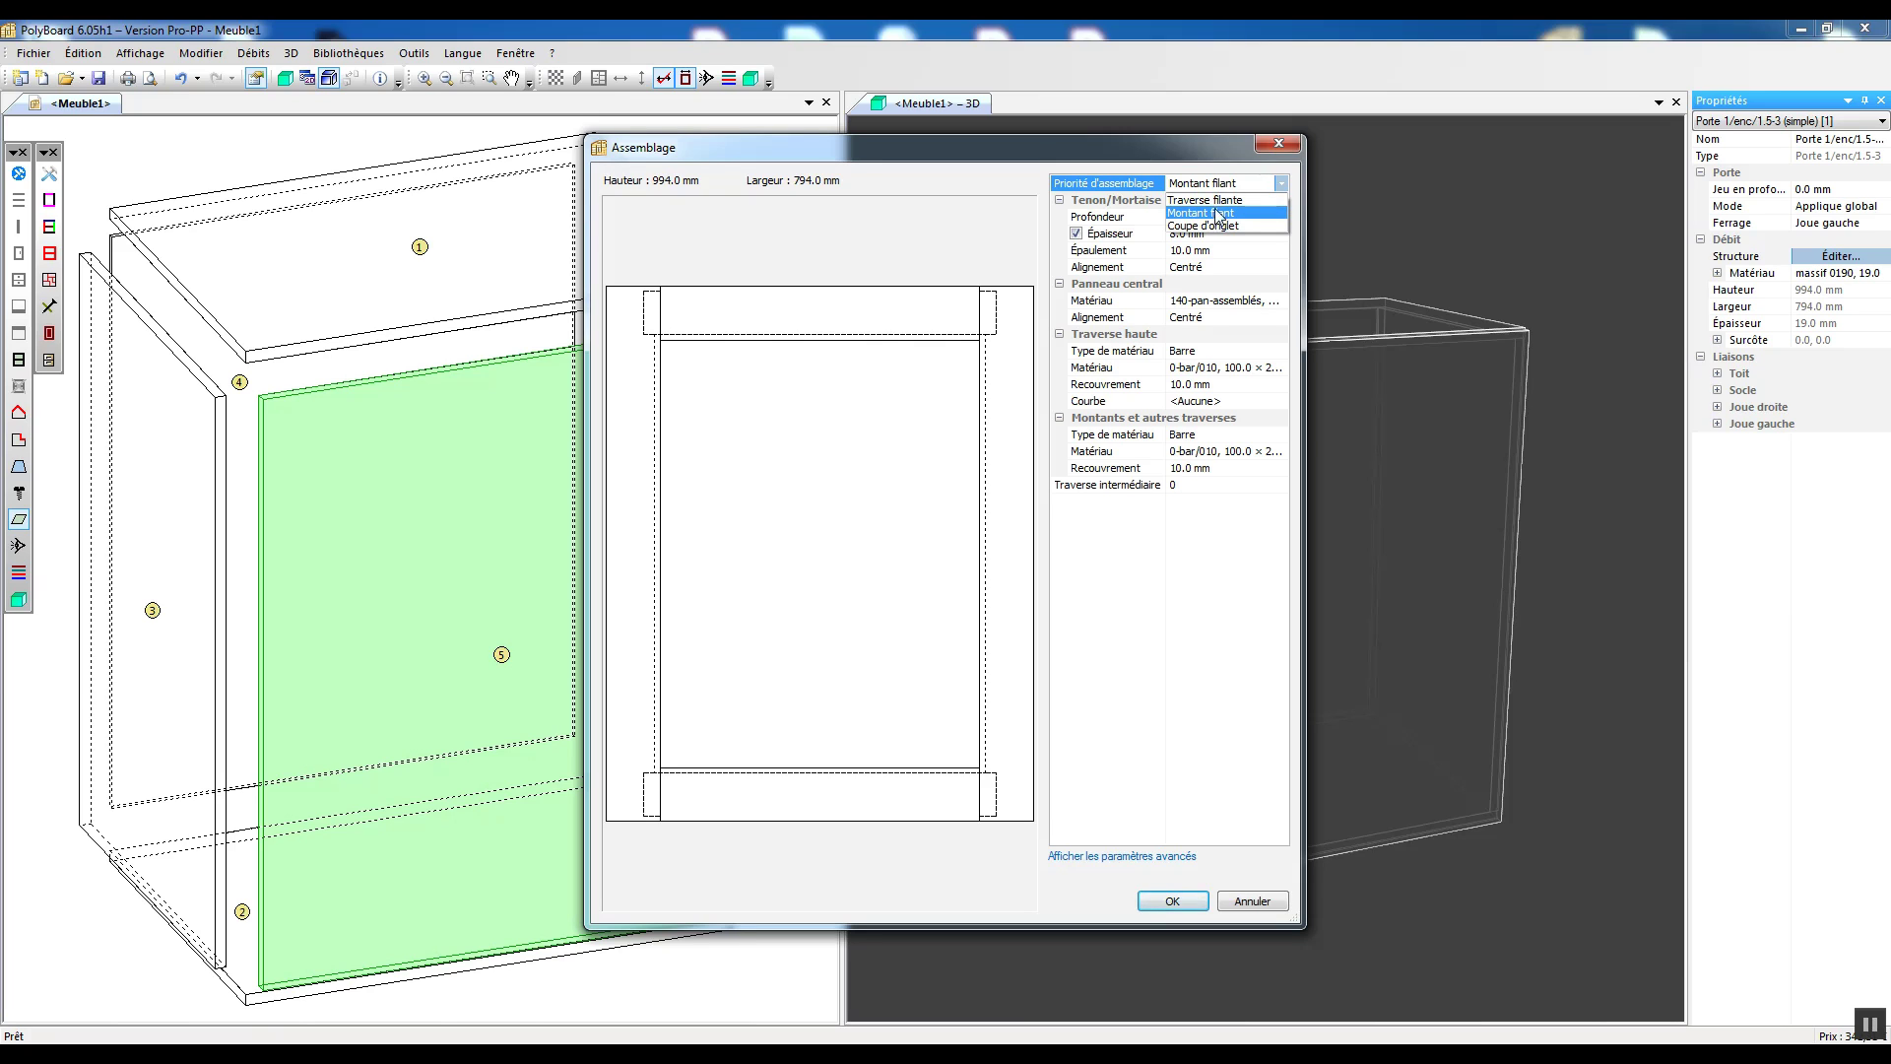
{"action": "left_click", "coordinate": [1214, 201]}
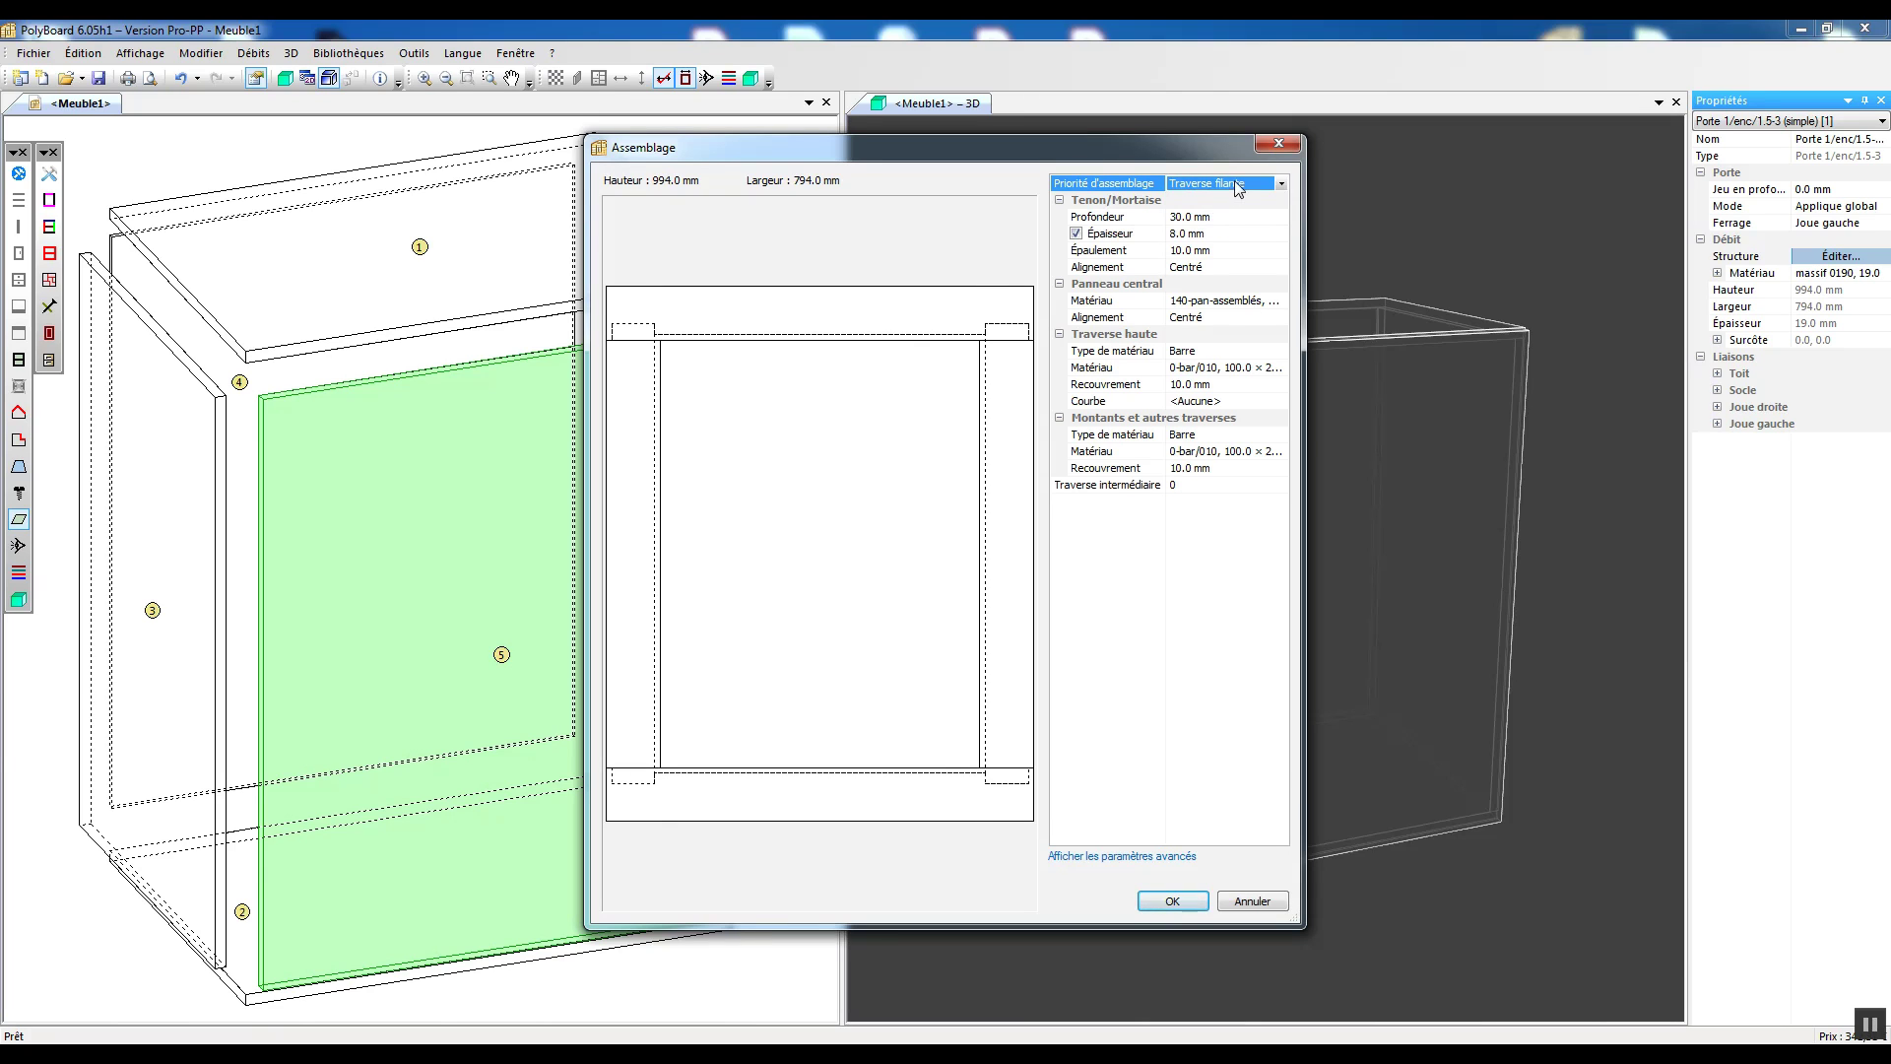
{"action": "left_click", "coordinate": [1239, 185]}
{"action": "left_click", "coordinate": [1235, 233]}
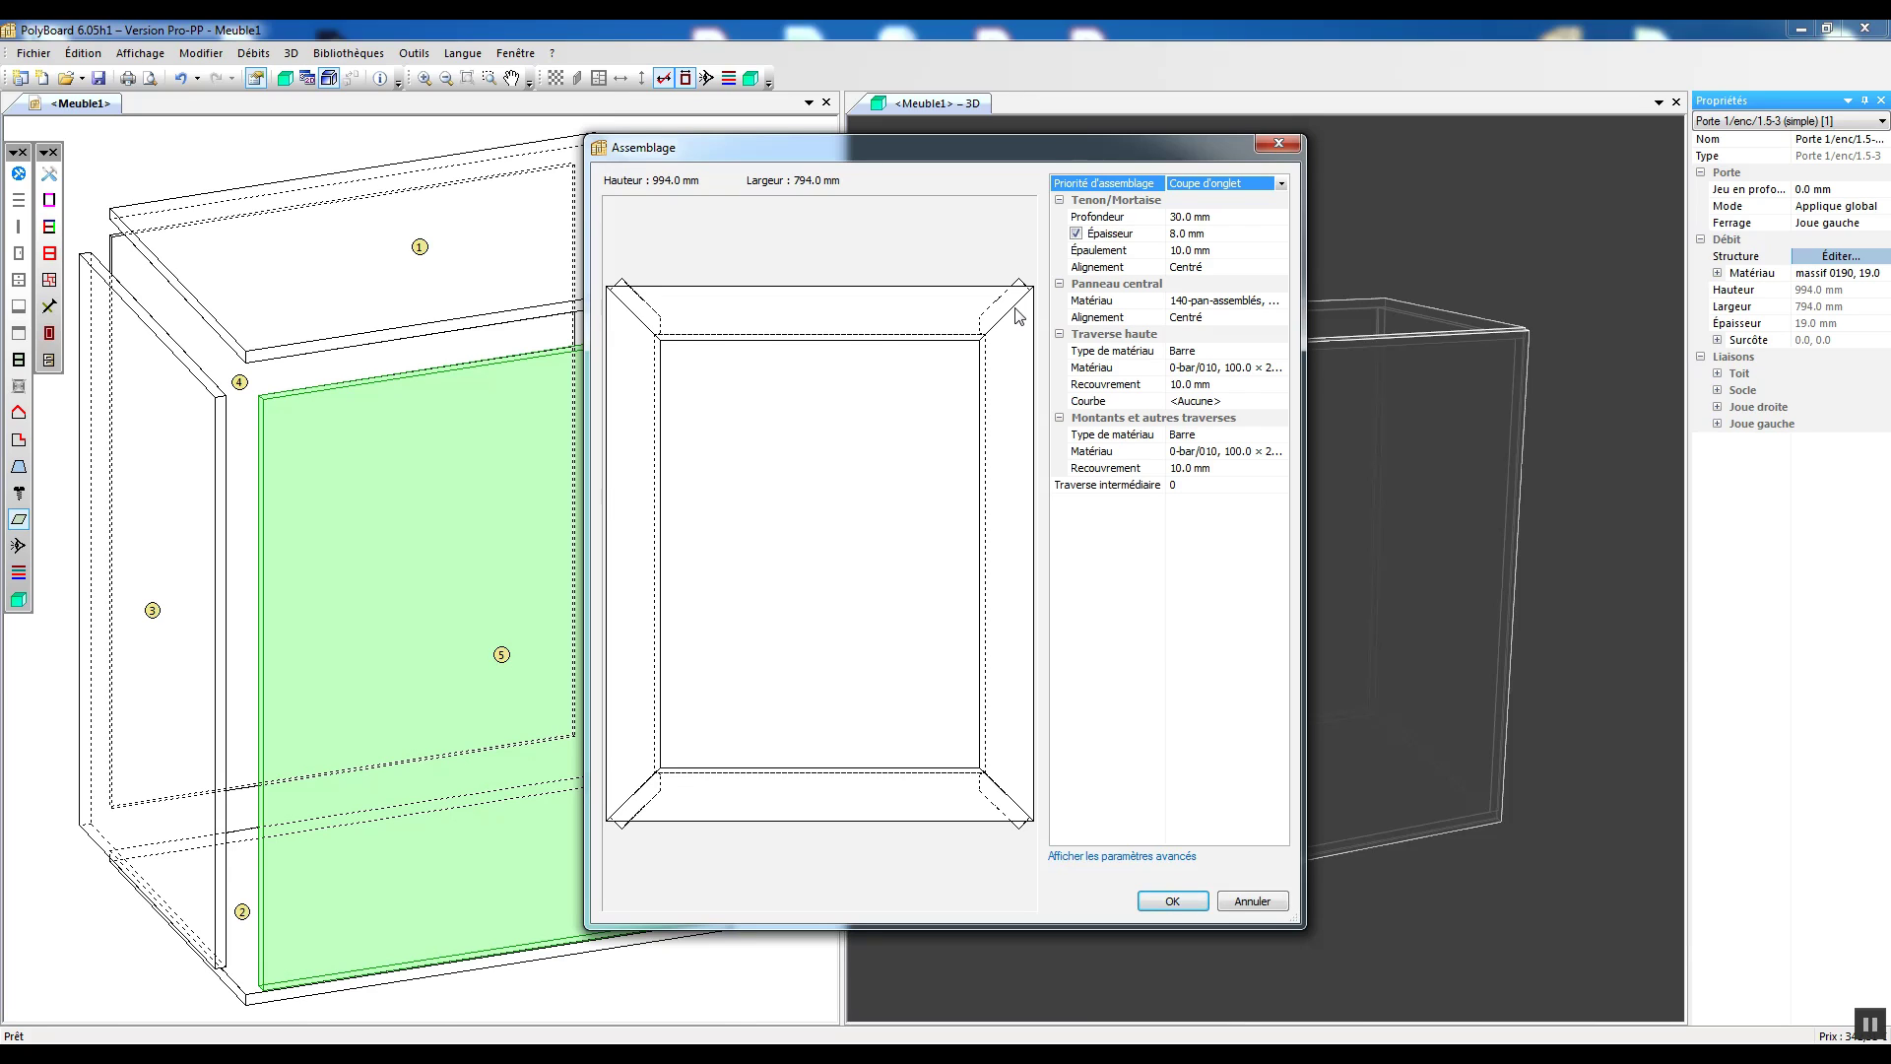
{"action": "left_click", "coordinate": [1218, 187]}
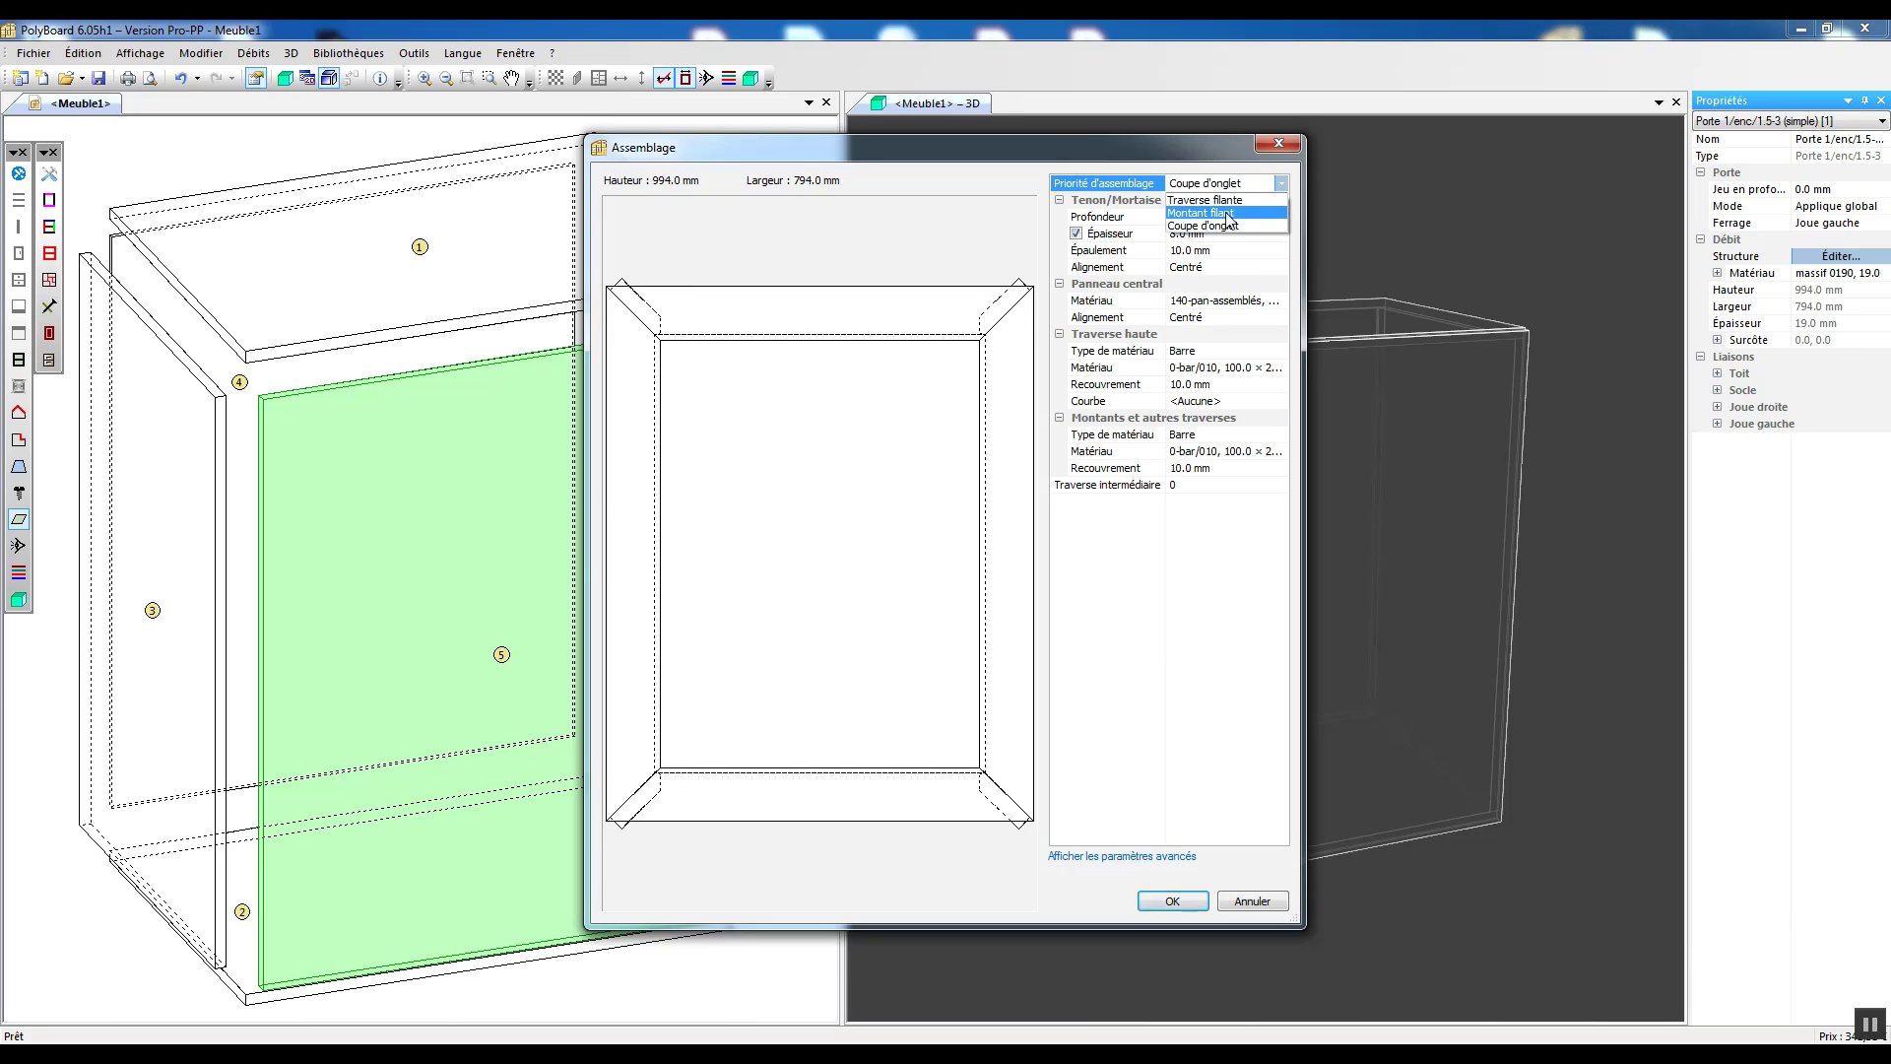
{"action": "left_click", "coordinate": [1229, 217]}
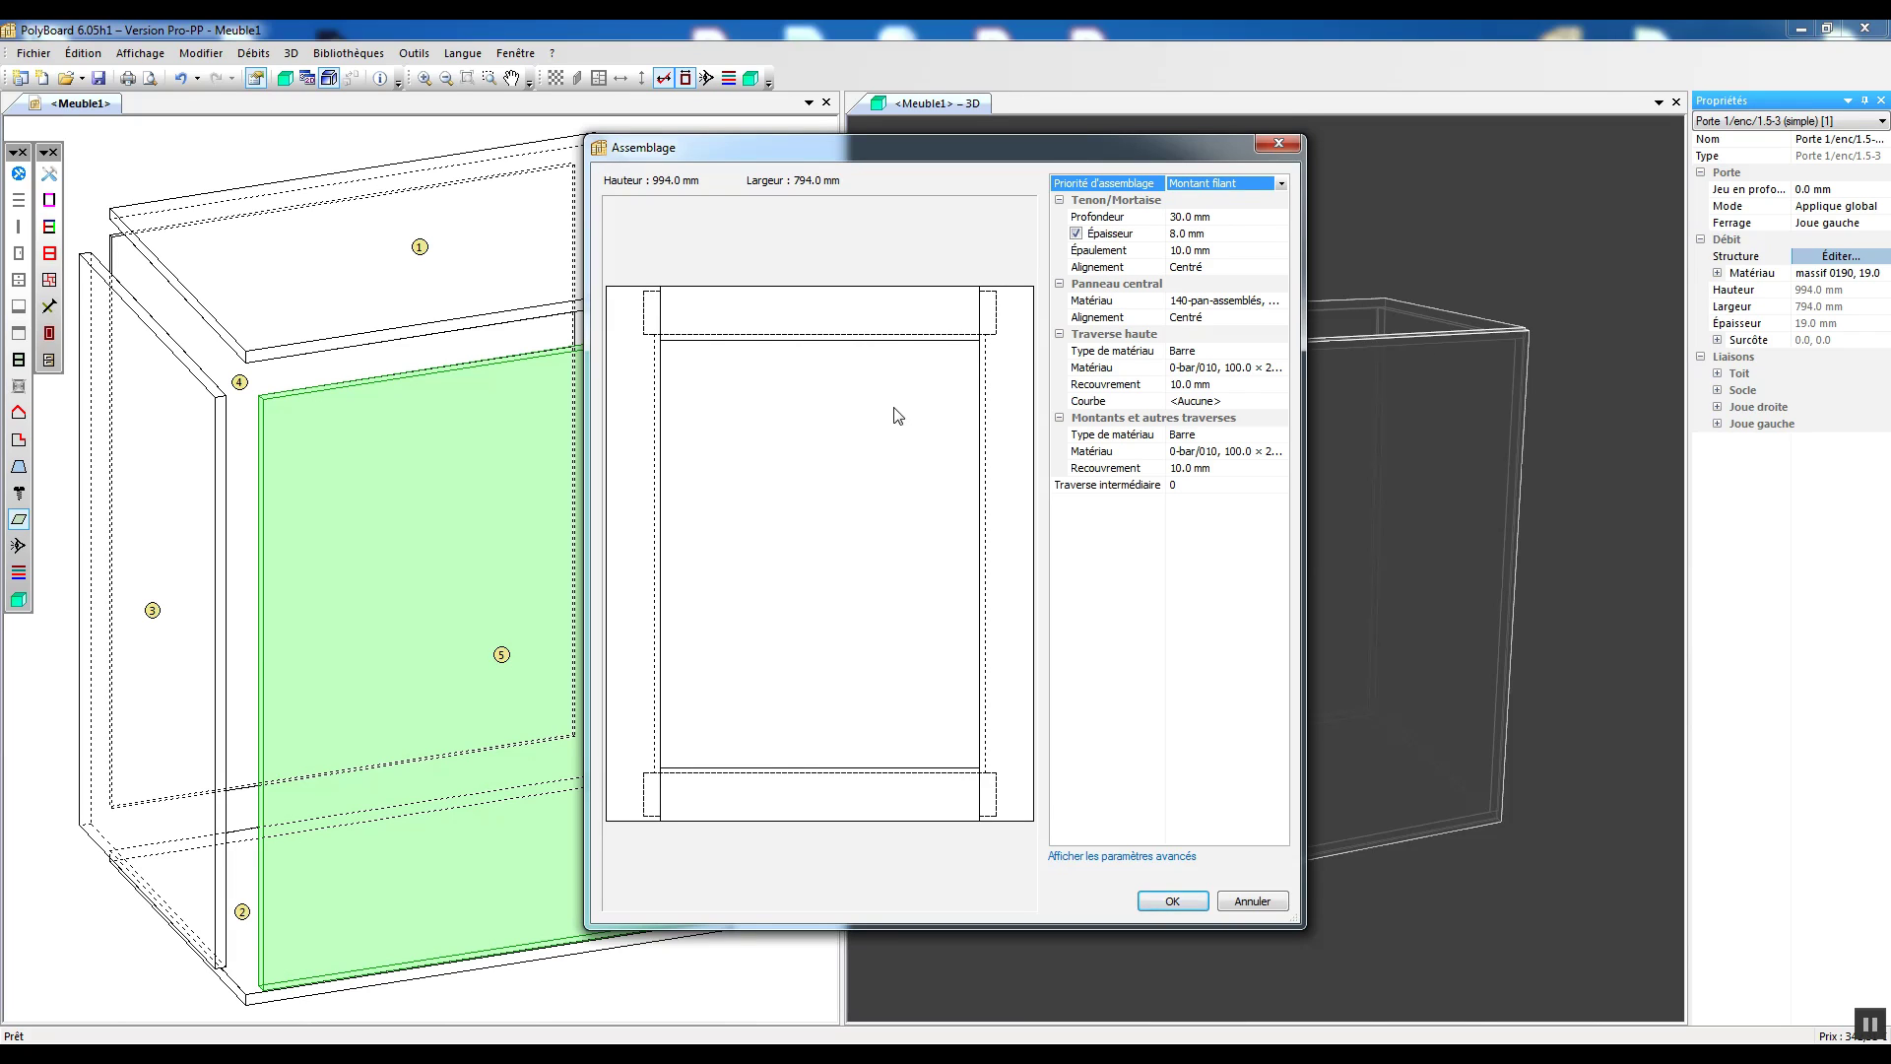
Step: Try a tenon depth (Profondeur) of 45 mm, and set it back to 30 mm
{"action": "left_click", "coordinate": [1168, 219]}
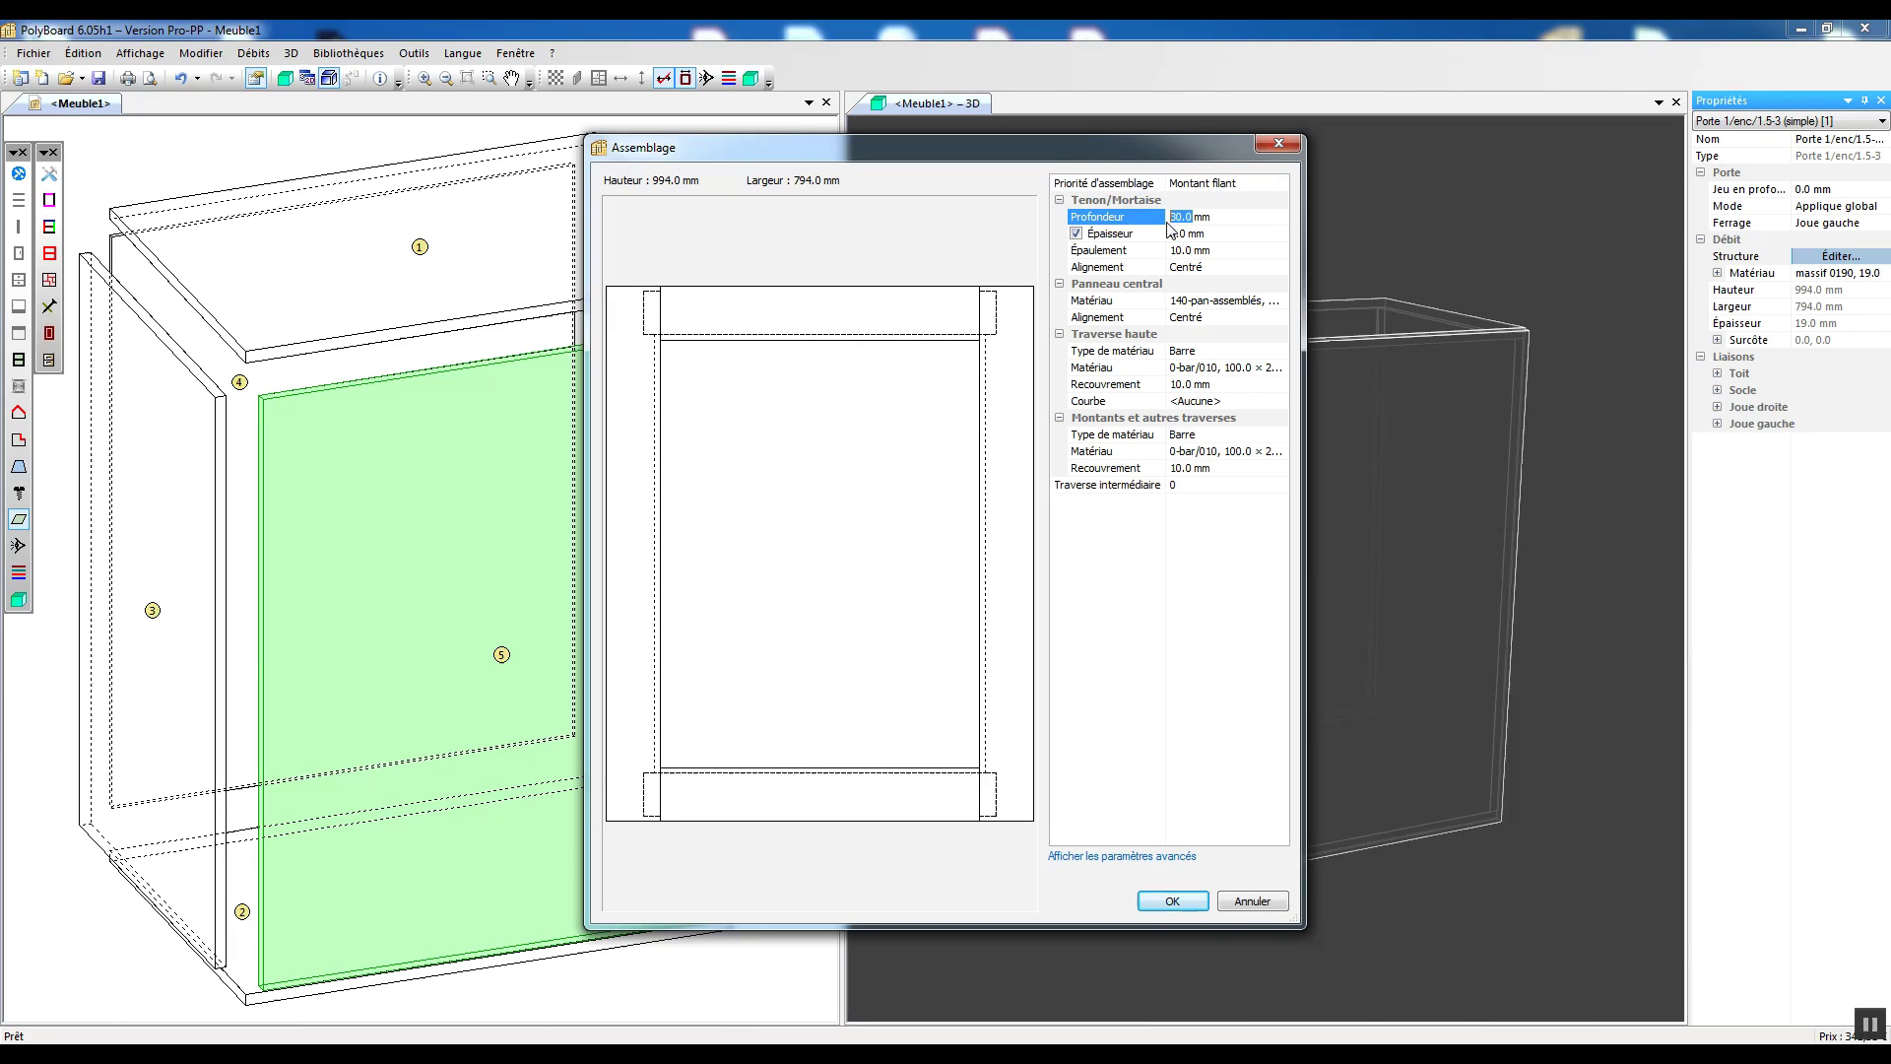
{"action": "type", "text": "45"}
{"action": "left_click", "coordinate": [1234, 233]}
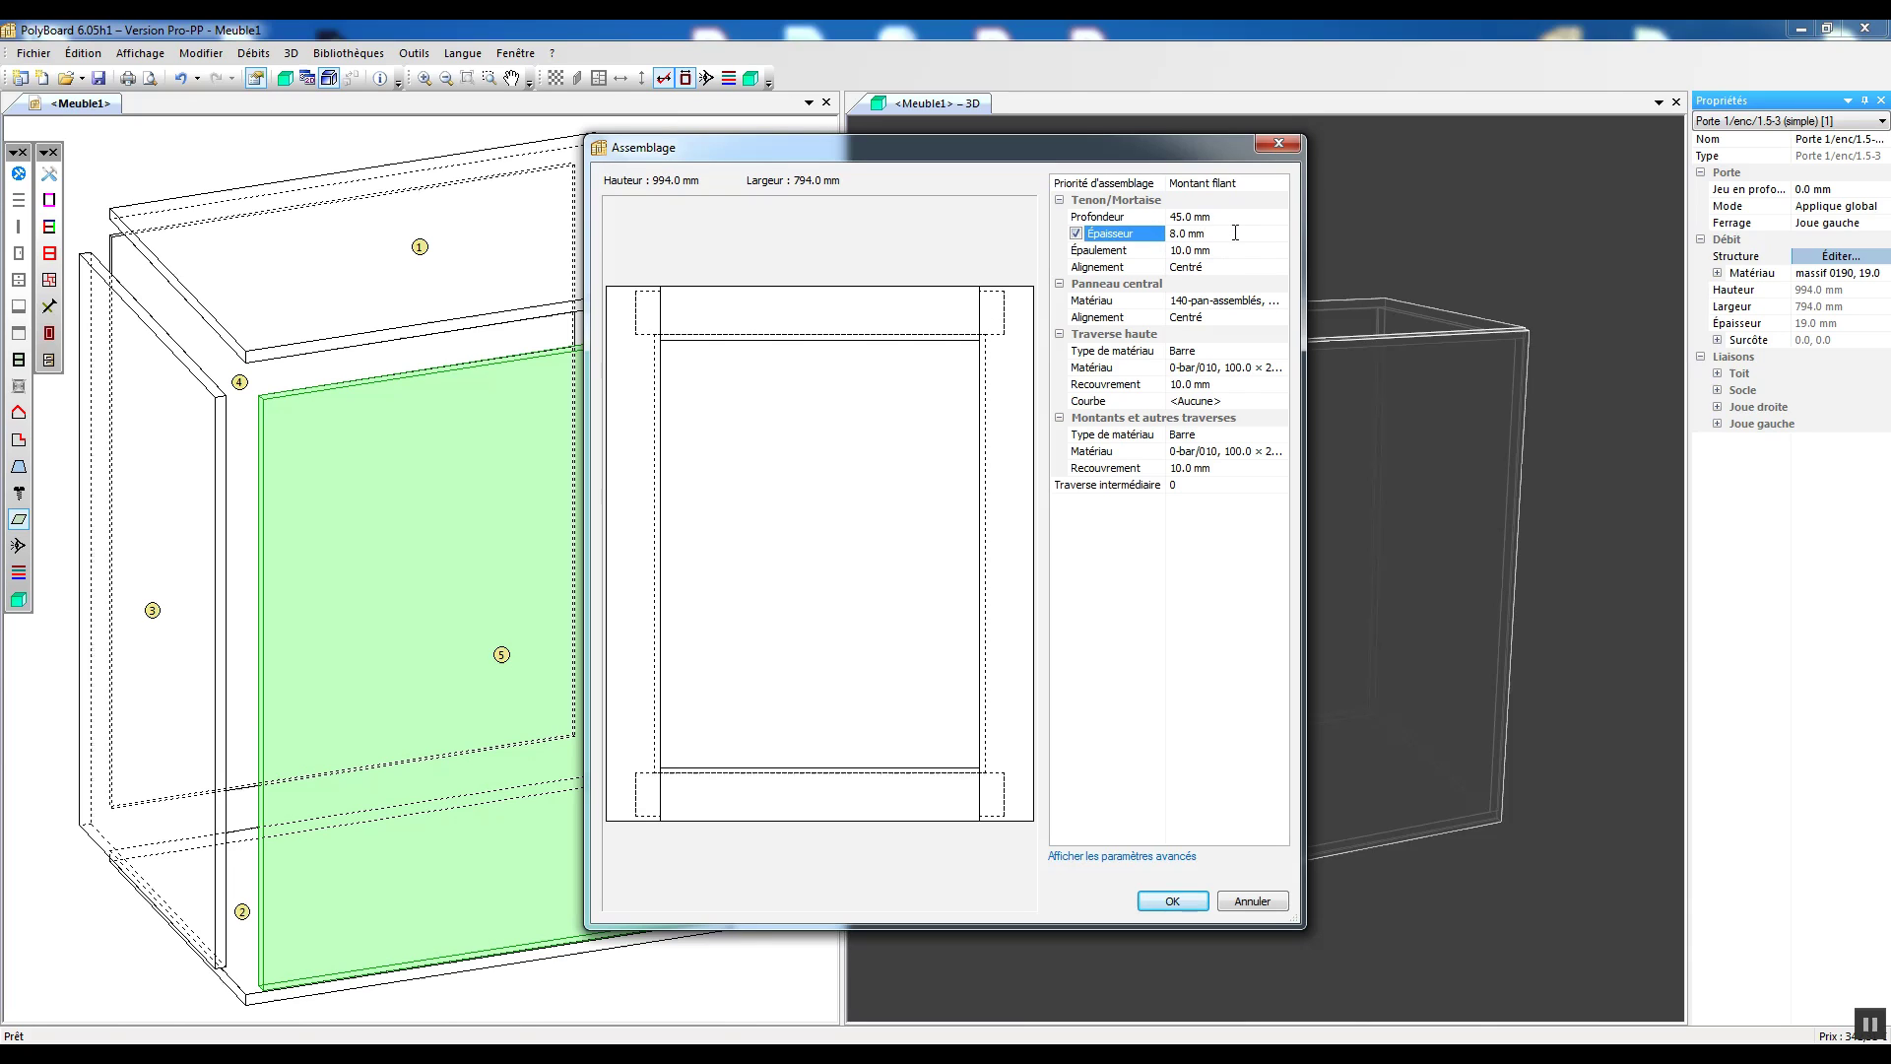
{"action": "left_click", "coordinate": [1163, 216]}
{"action": "type", "text": "3"}
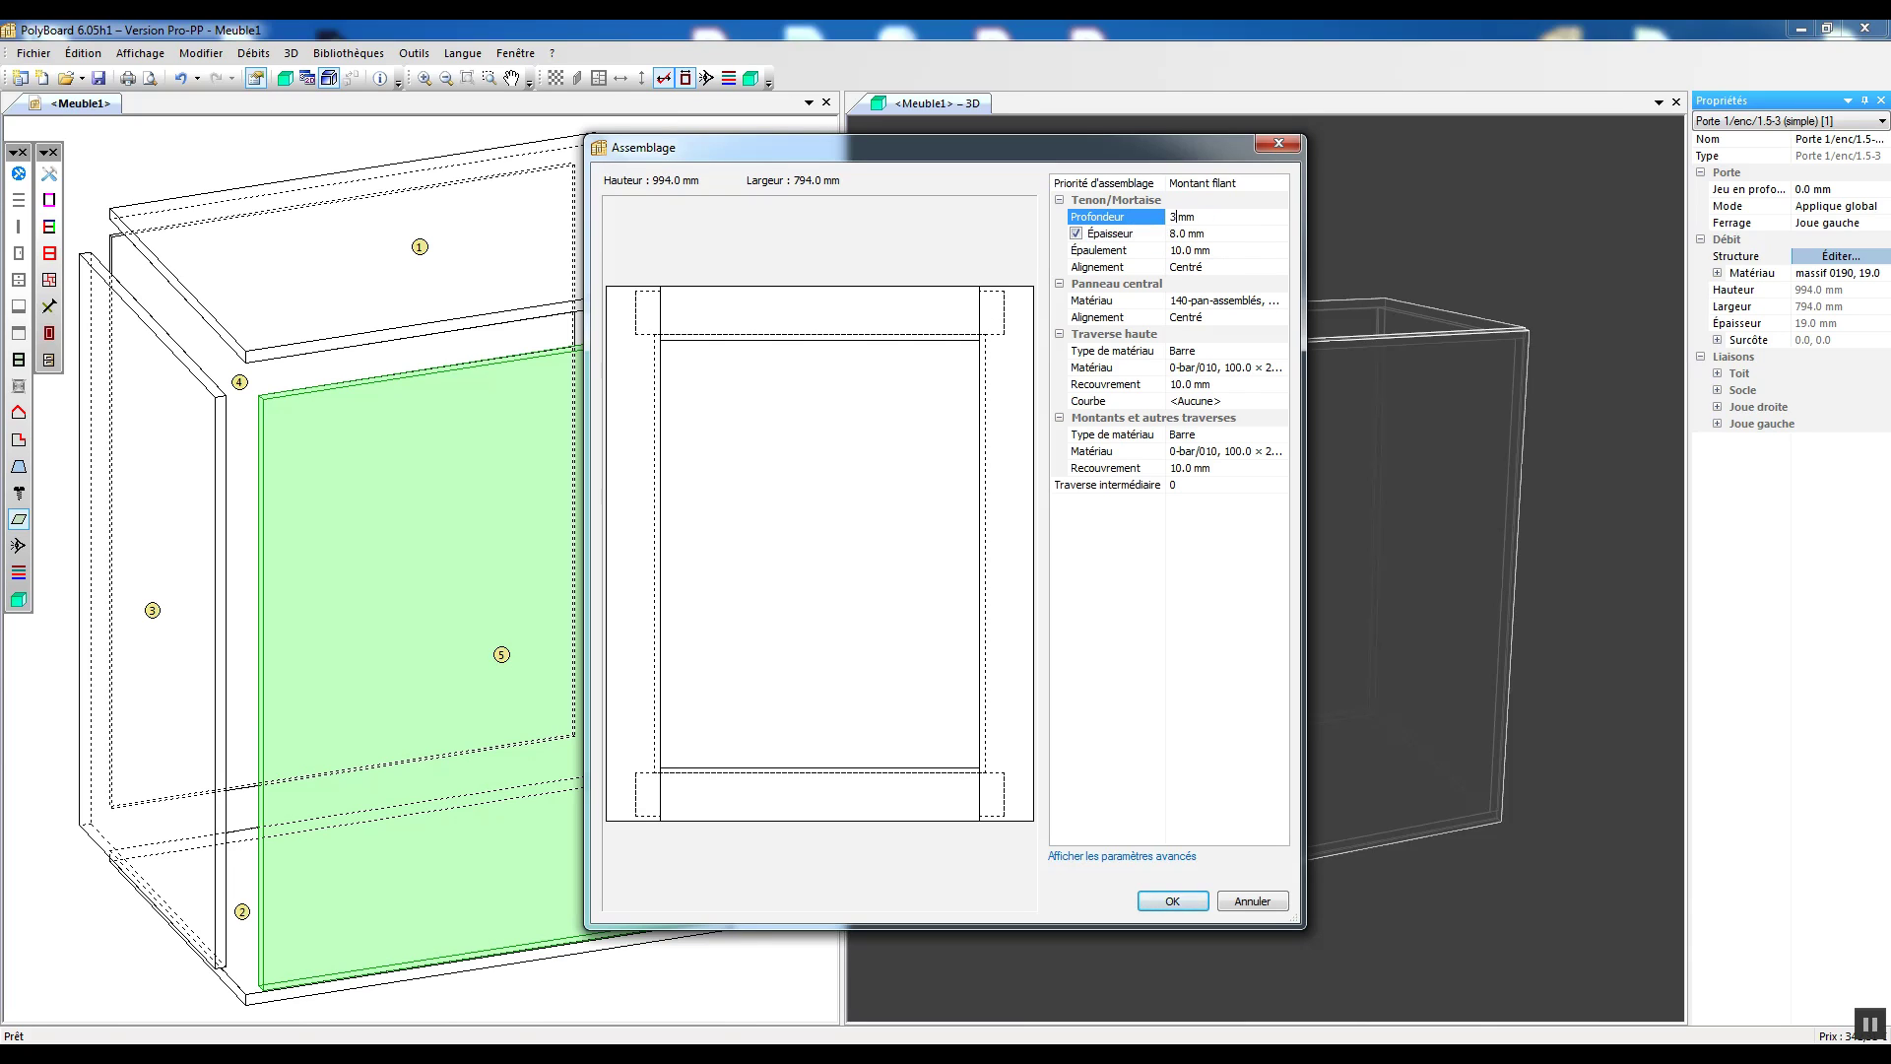
{"action": "type", "text": "0"}
{"action": "left_click", "coordinate": [1222, 233]}
Step: Switch the tenon's custom thickness off to try the full thickness, and switch it back on
{"action": "left_click", "coordinate": [1076, 233]}
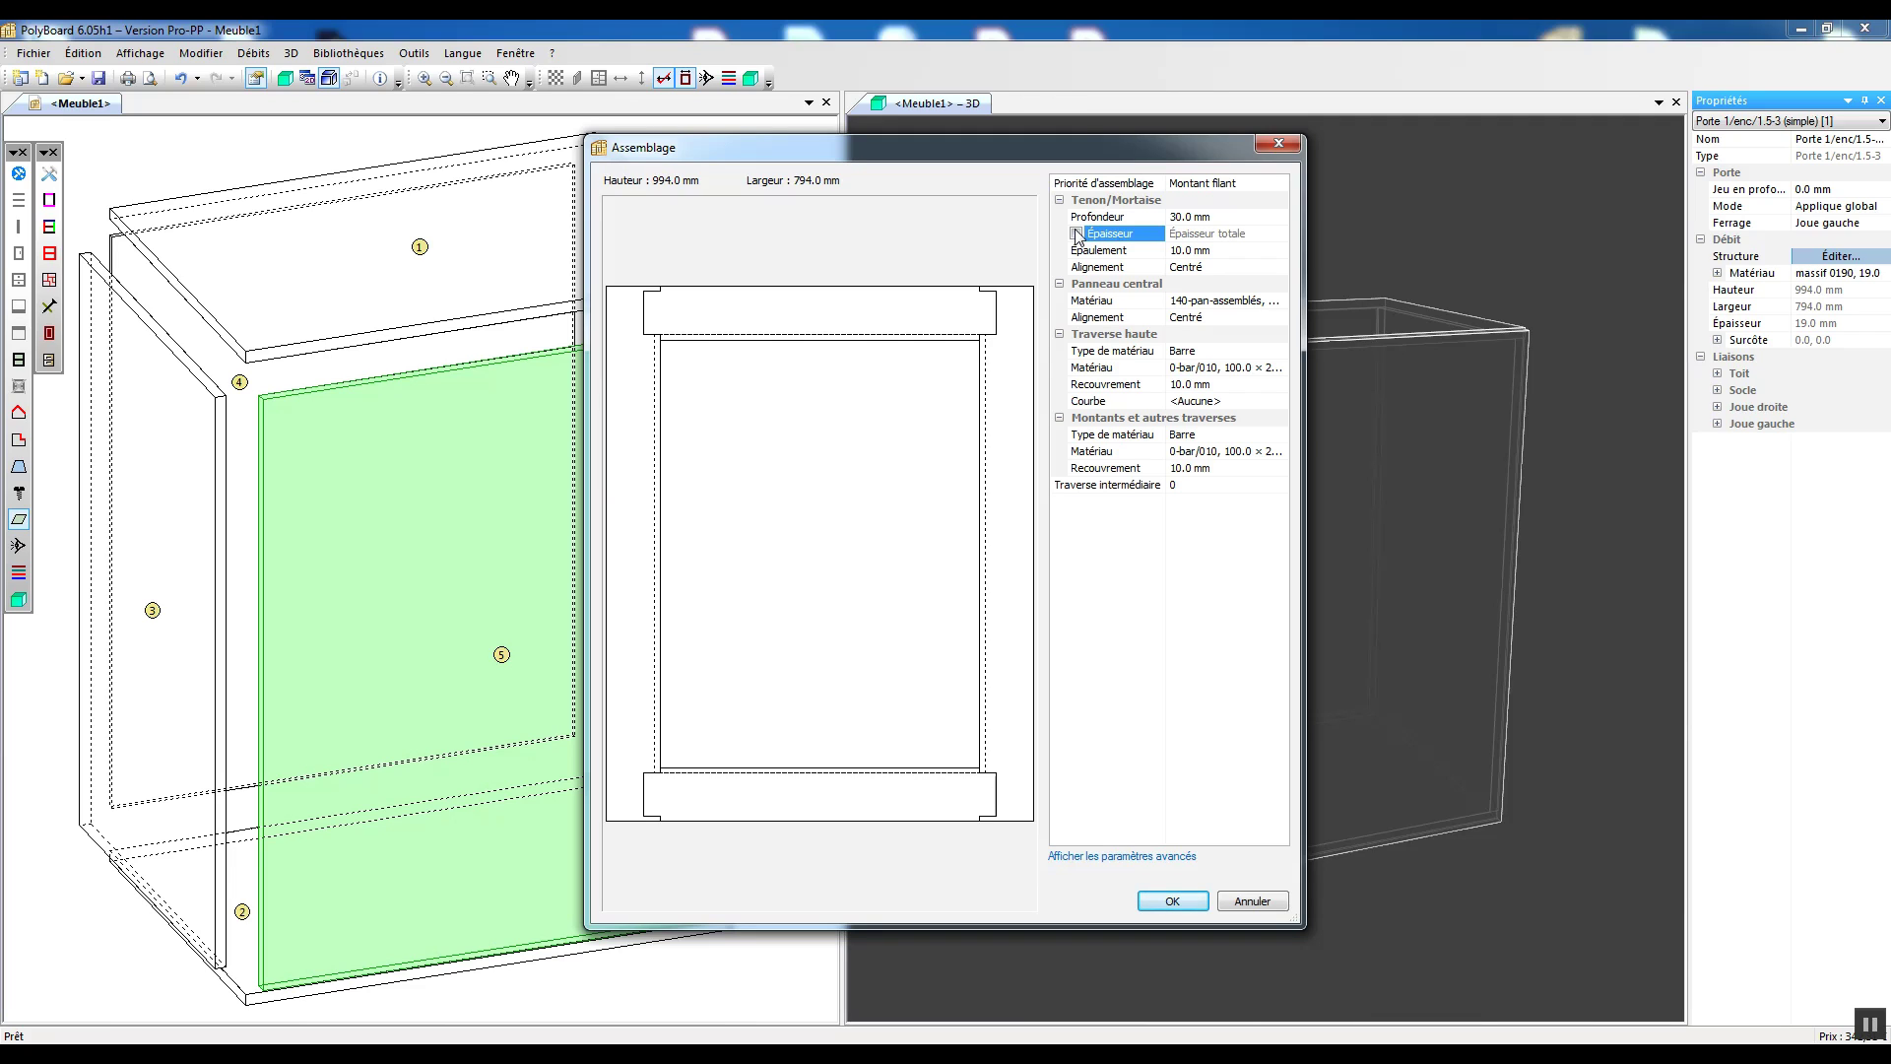
{"action": "left_click", "coordinate": [1076, 233]}
{"action": "left_click", "coordinate": [934, 411]}
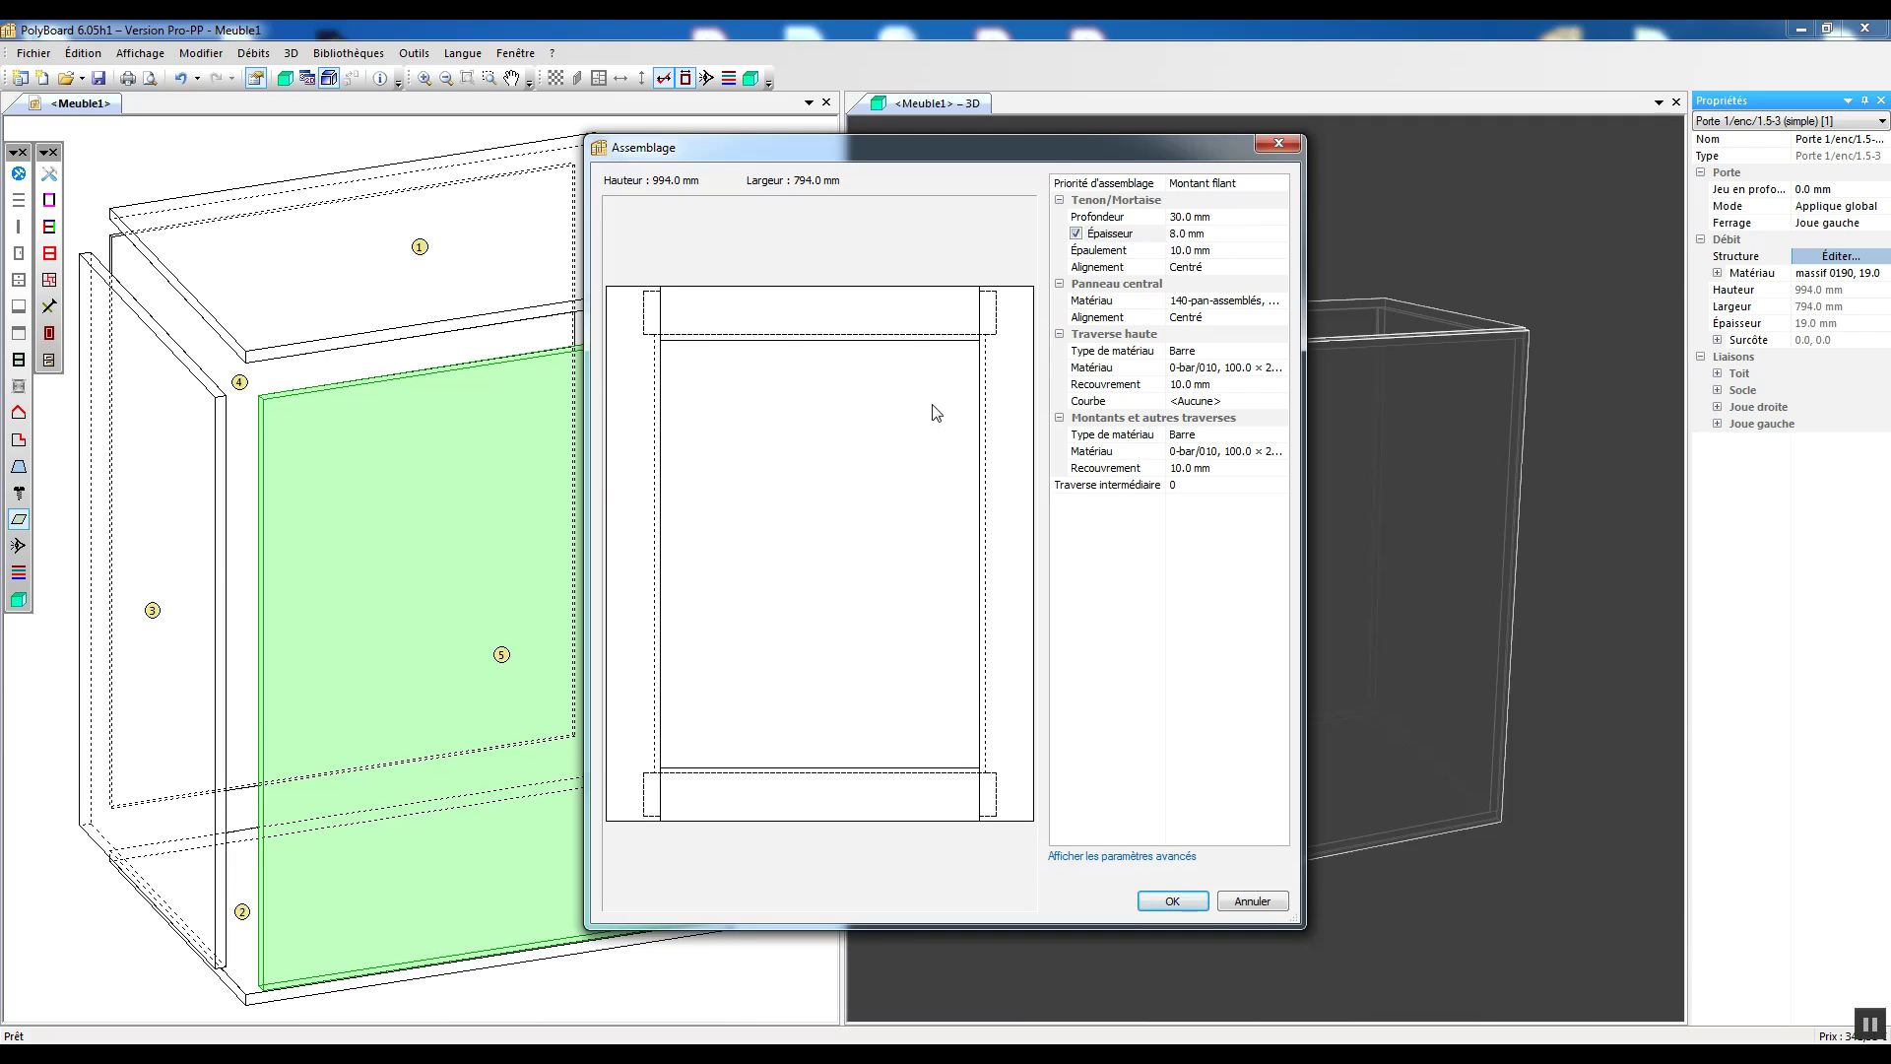
Step: Try a tenon shoulder (Épaulement) of 20 mm, and set it back to 10 mm
{"action": "scroll", "coordinate": [936, 409], "scroll_direction": "up", "scroll_amount": 2}
{"action": "middle_click_drag", "start_coordinate": [936, 401], "coordinate": [777, 590]}
{"action": "scroll", "coordinate": [816, 542], "scroll_direction": "up", "scroll_amount": 3}
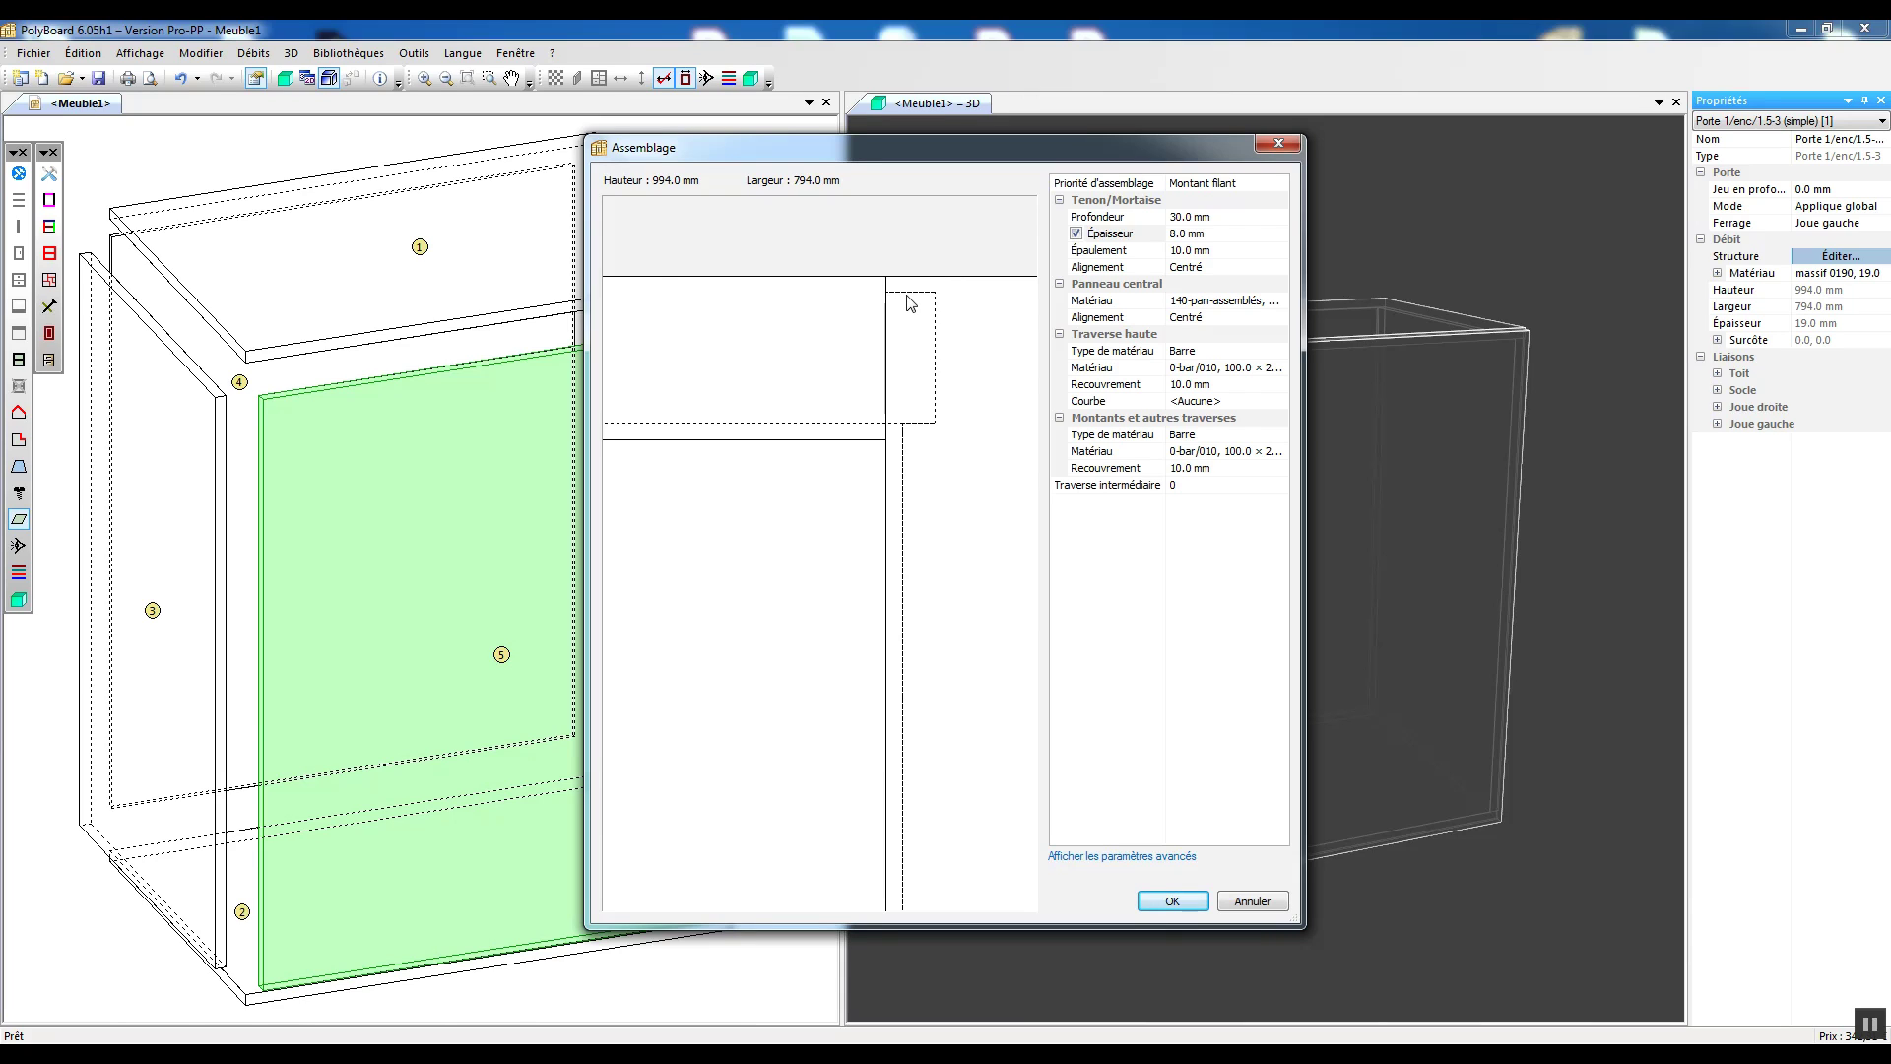
{"action": "left_click", "coordinate": [1193, 252]}
{"action": "type", "text": "20"}
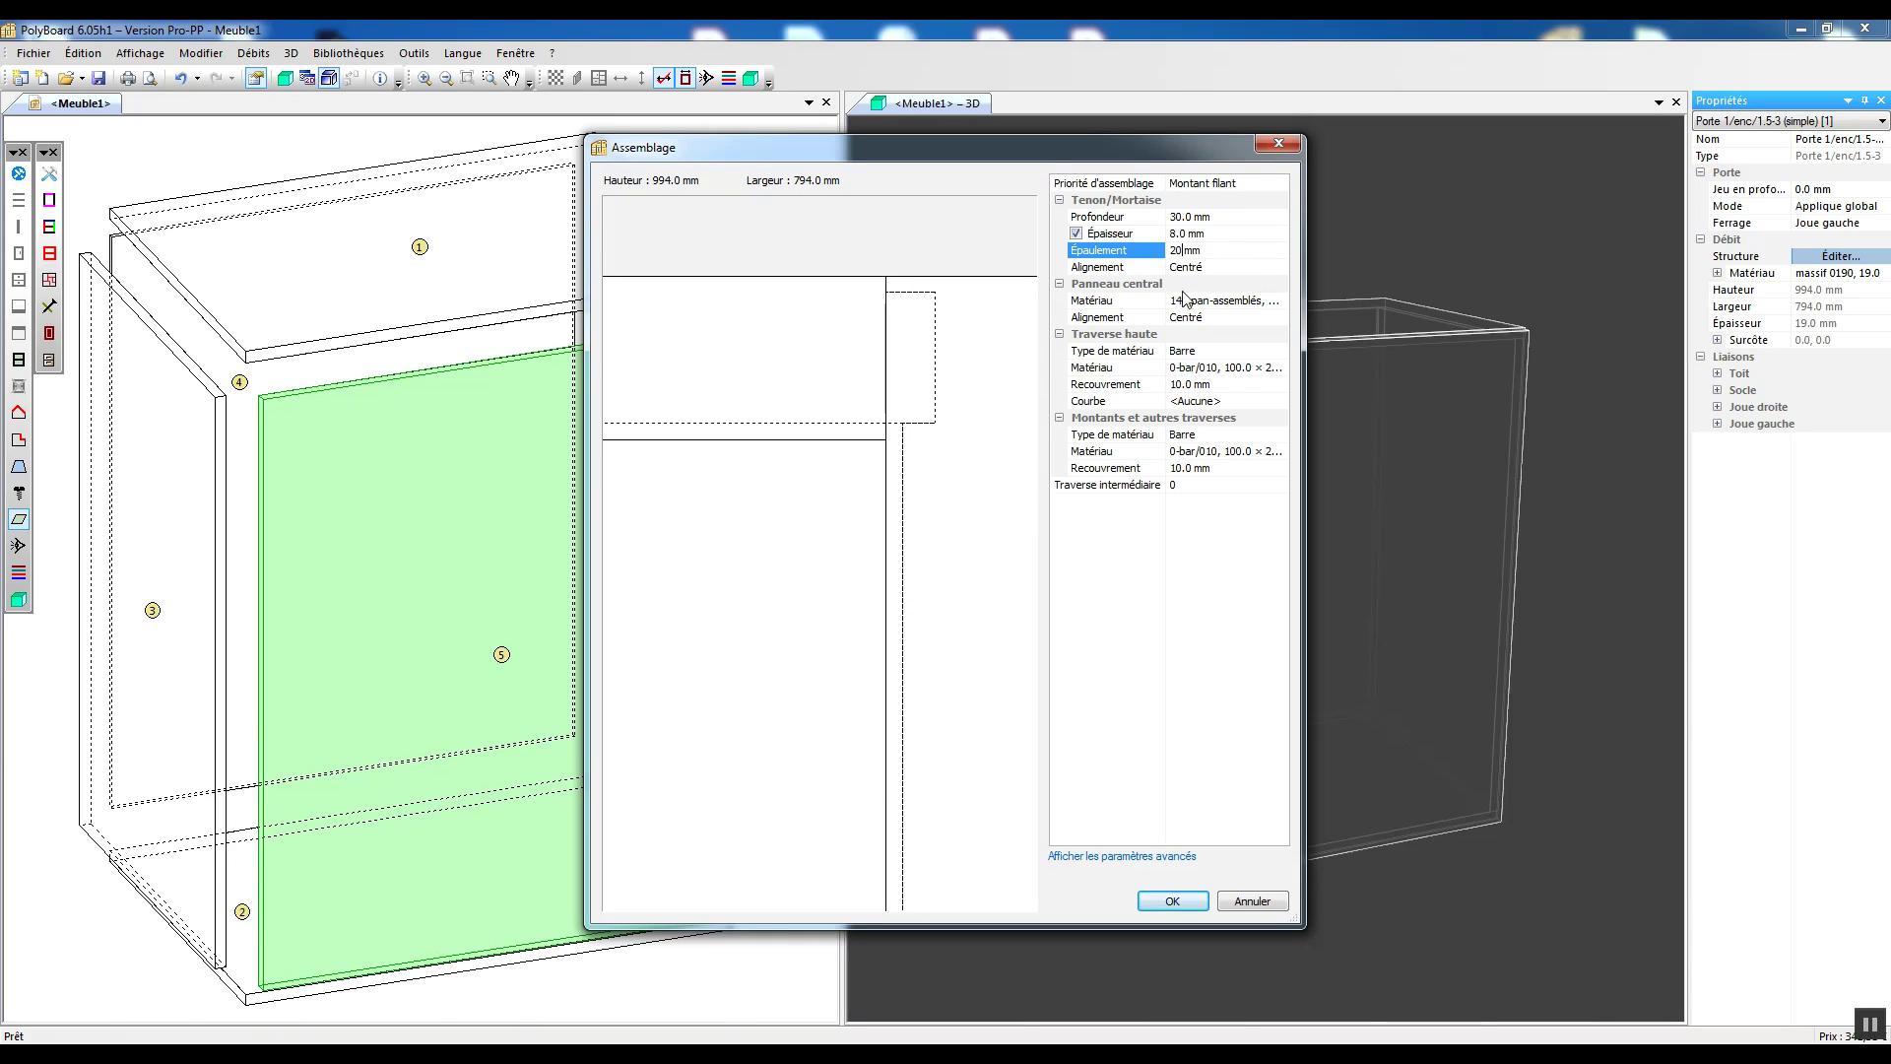
{"action": "left_click", "coordinate": [982, 362]}
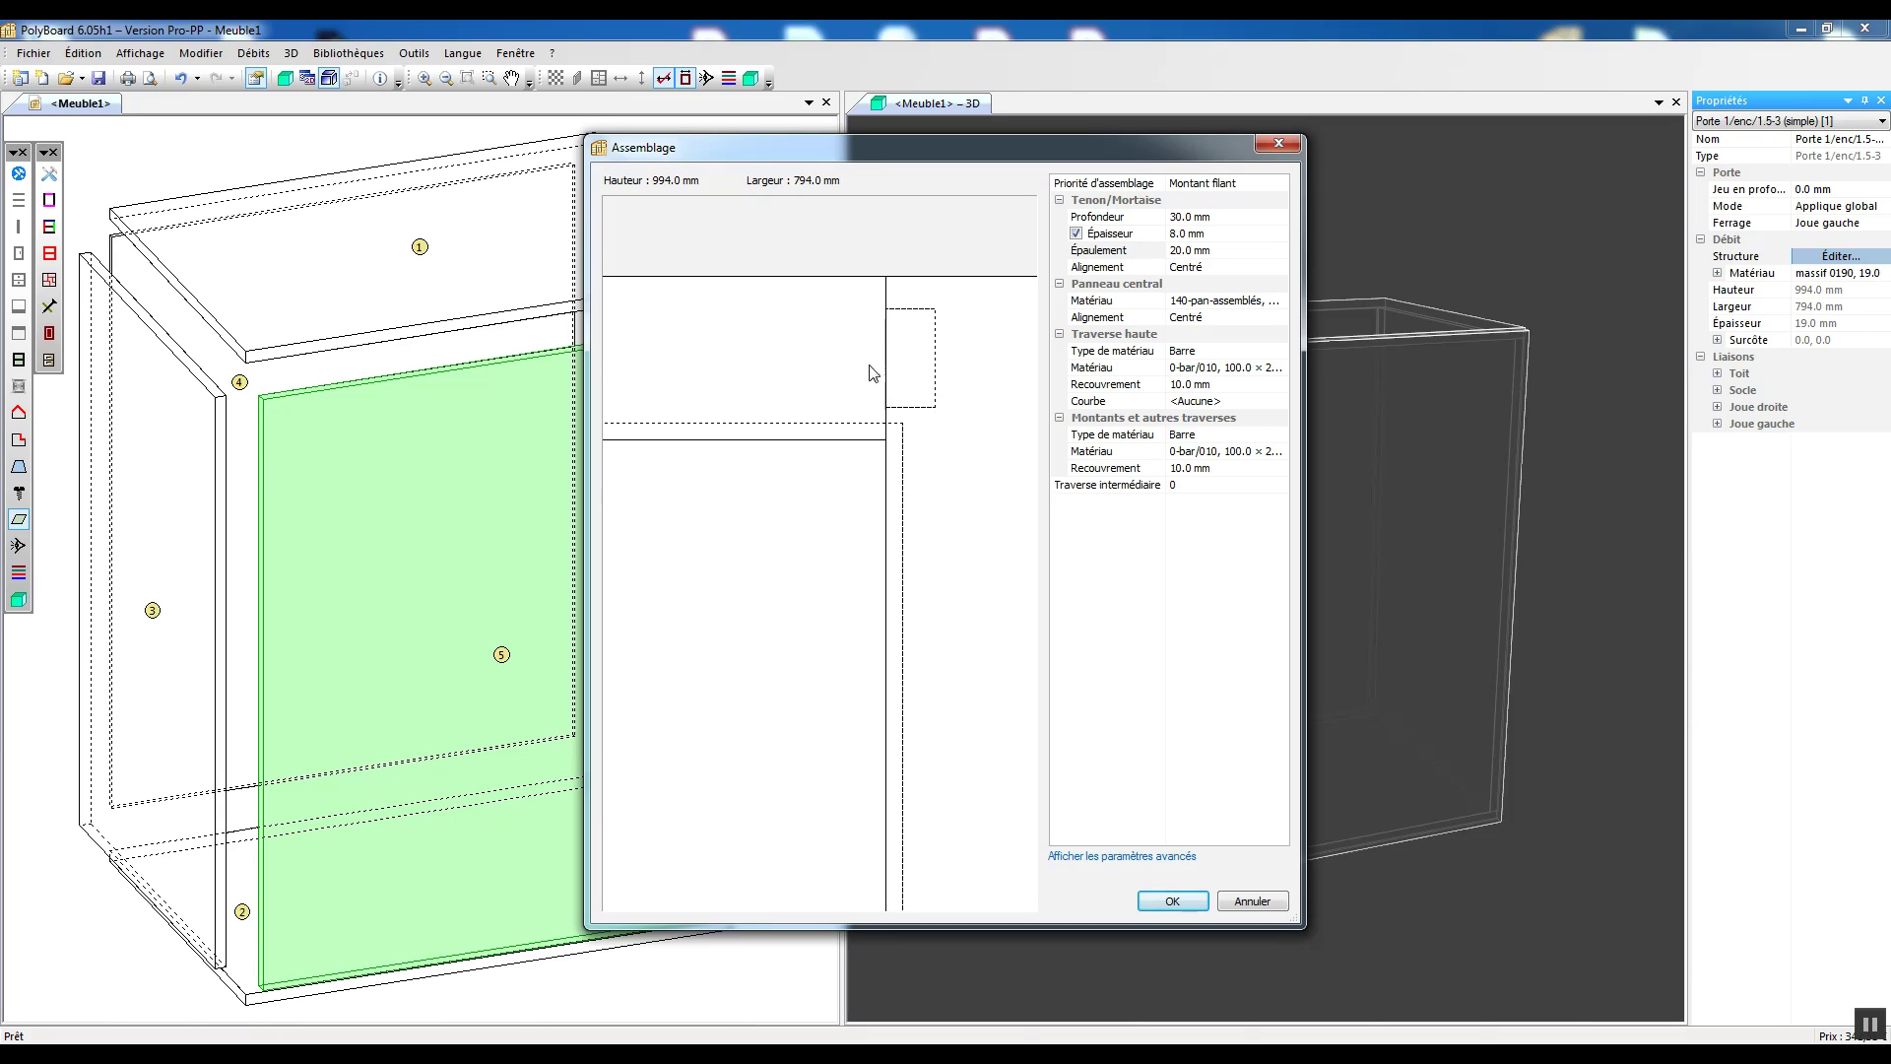
{"action": "double_click", "coordinate": [1193, 252]}
{"action": "type", "text": "10"}
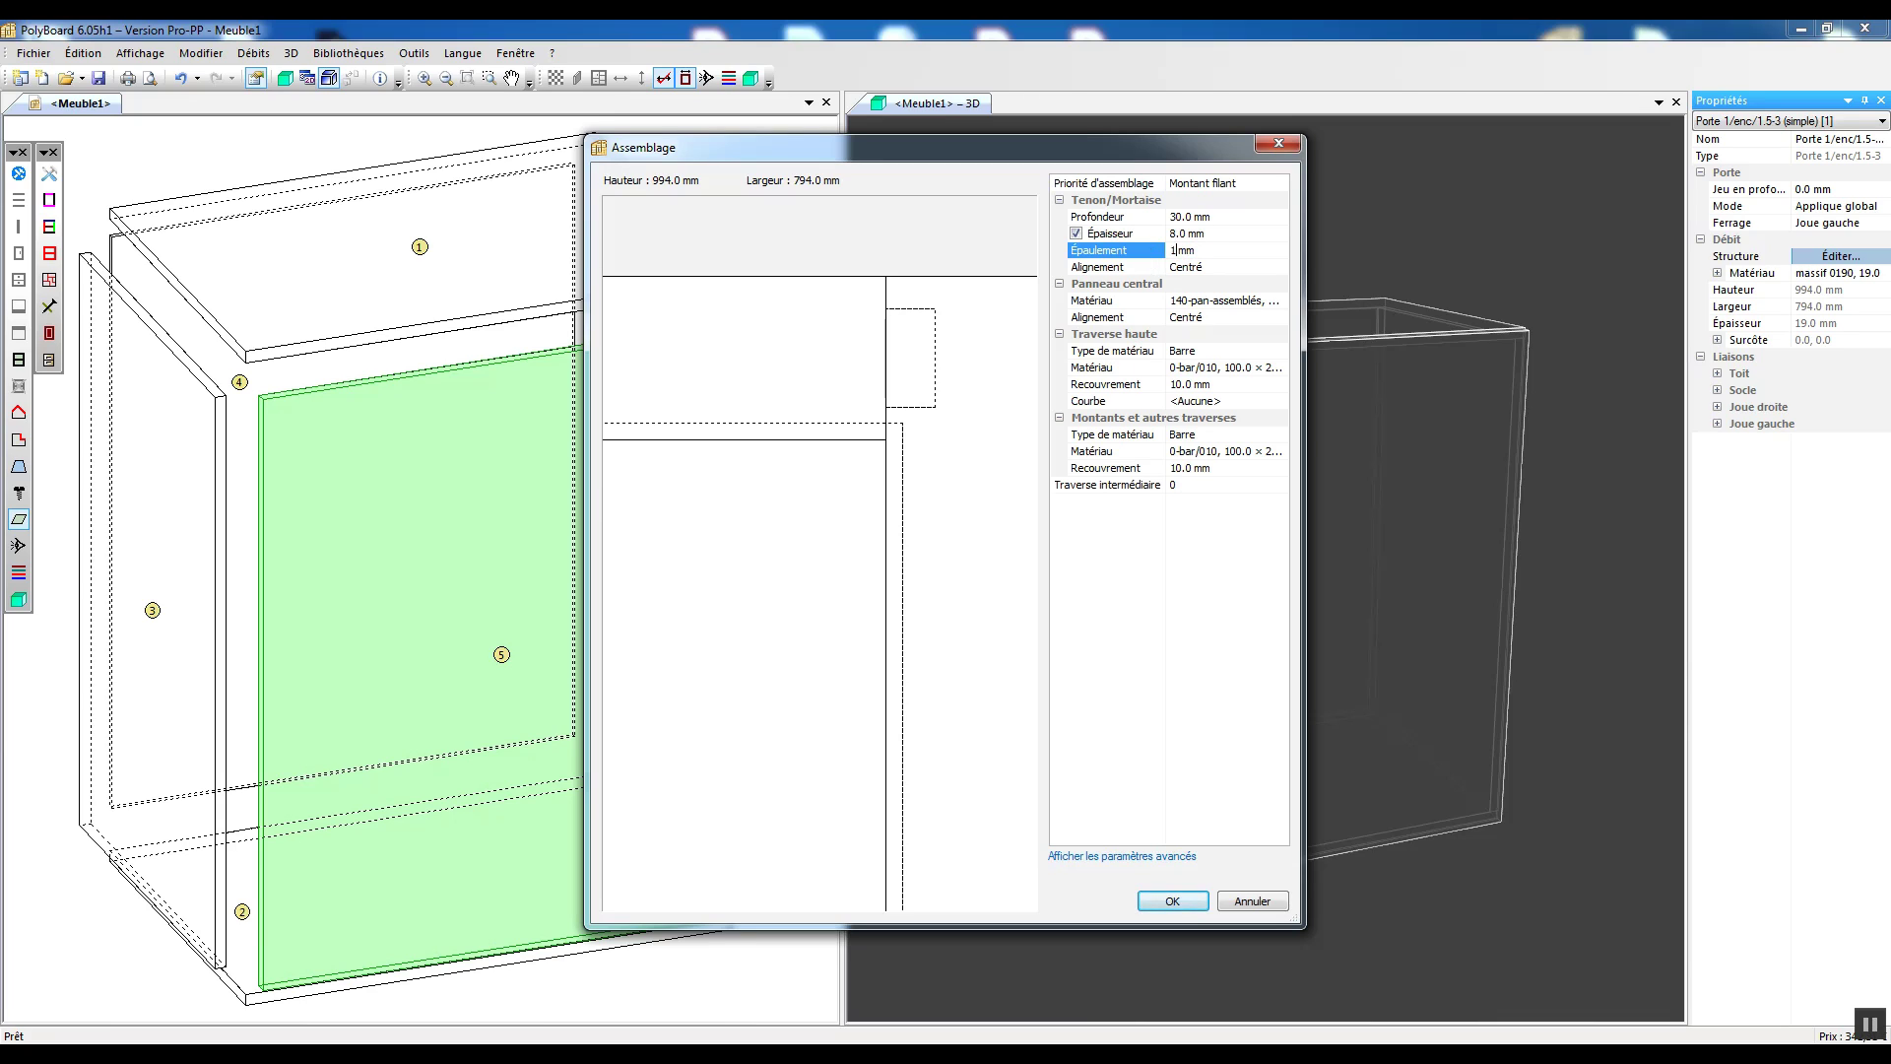
{"action": "key", "text": "Return"}
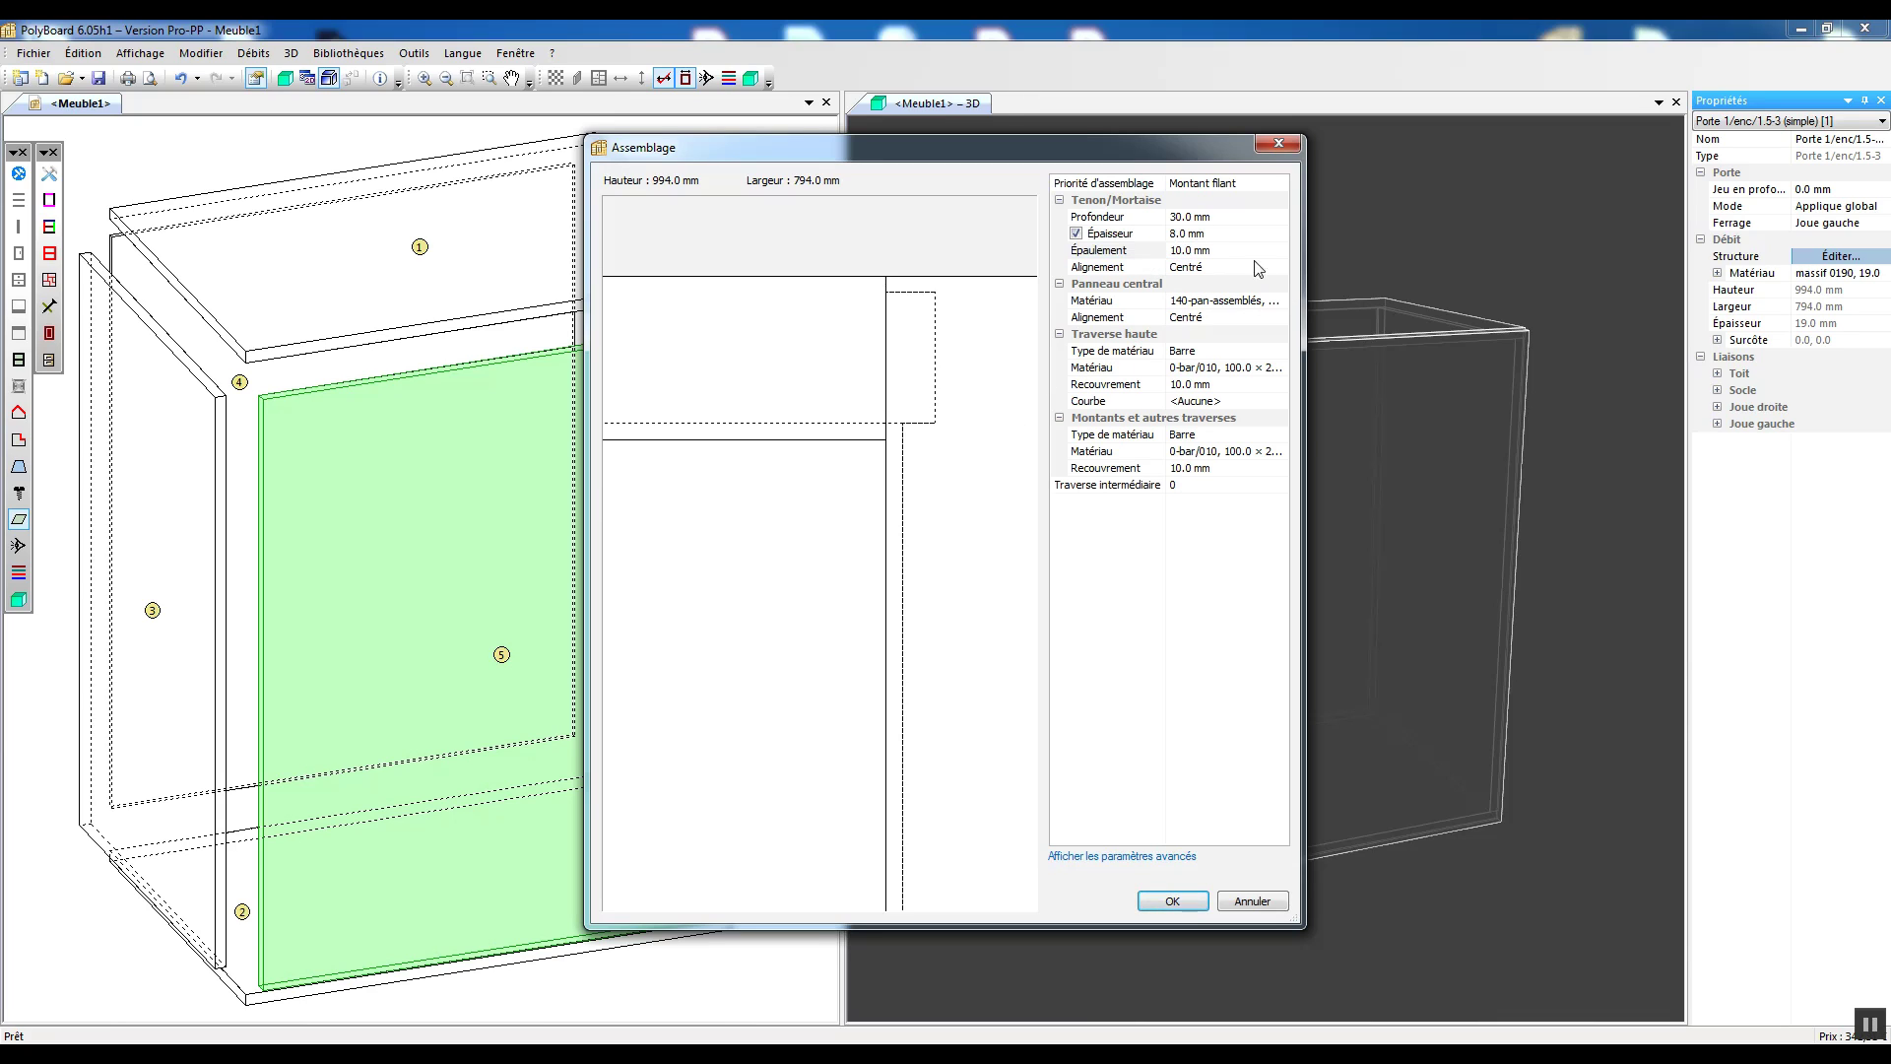
Step: Choose Centré for the tenon alignment and apply the assembly to the door
{"action": "left_click", "coordinate": [1197, 270]}
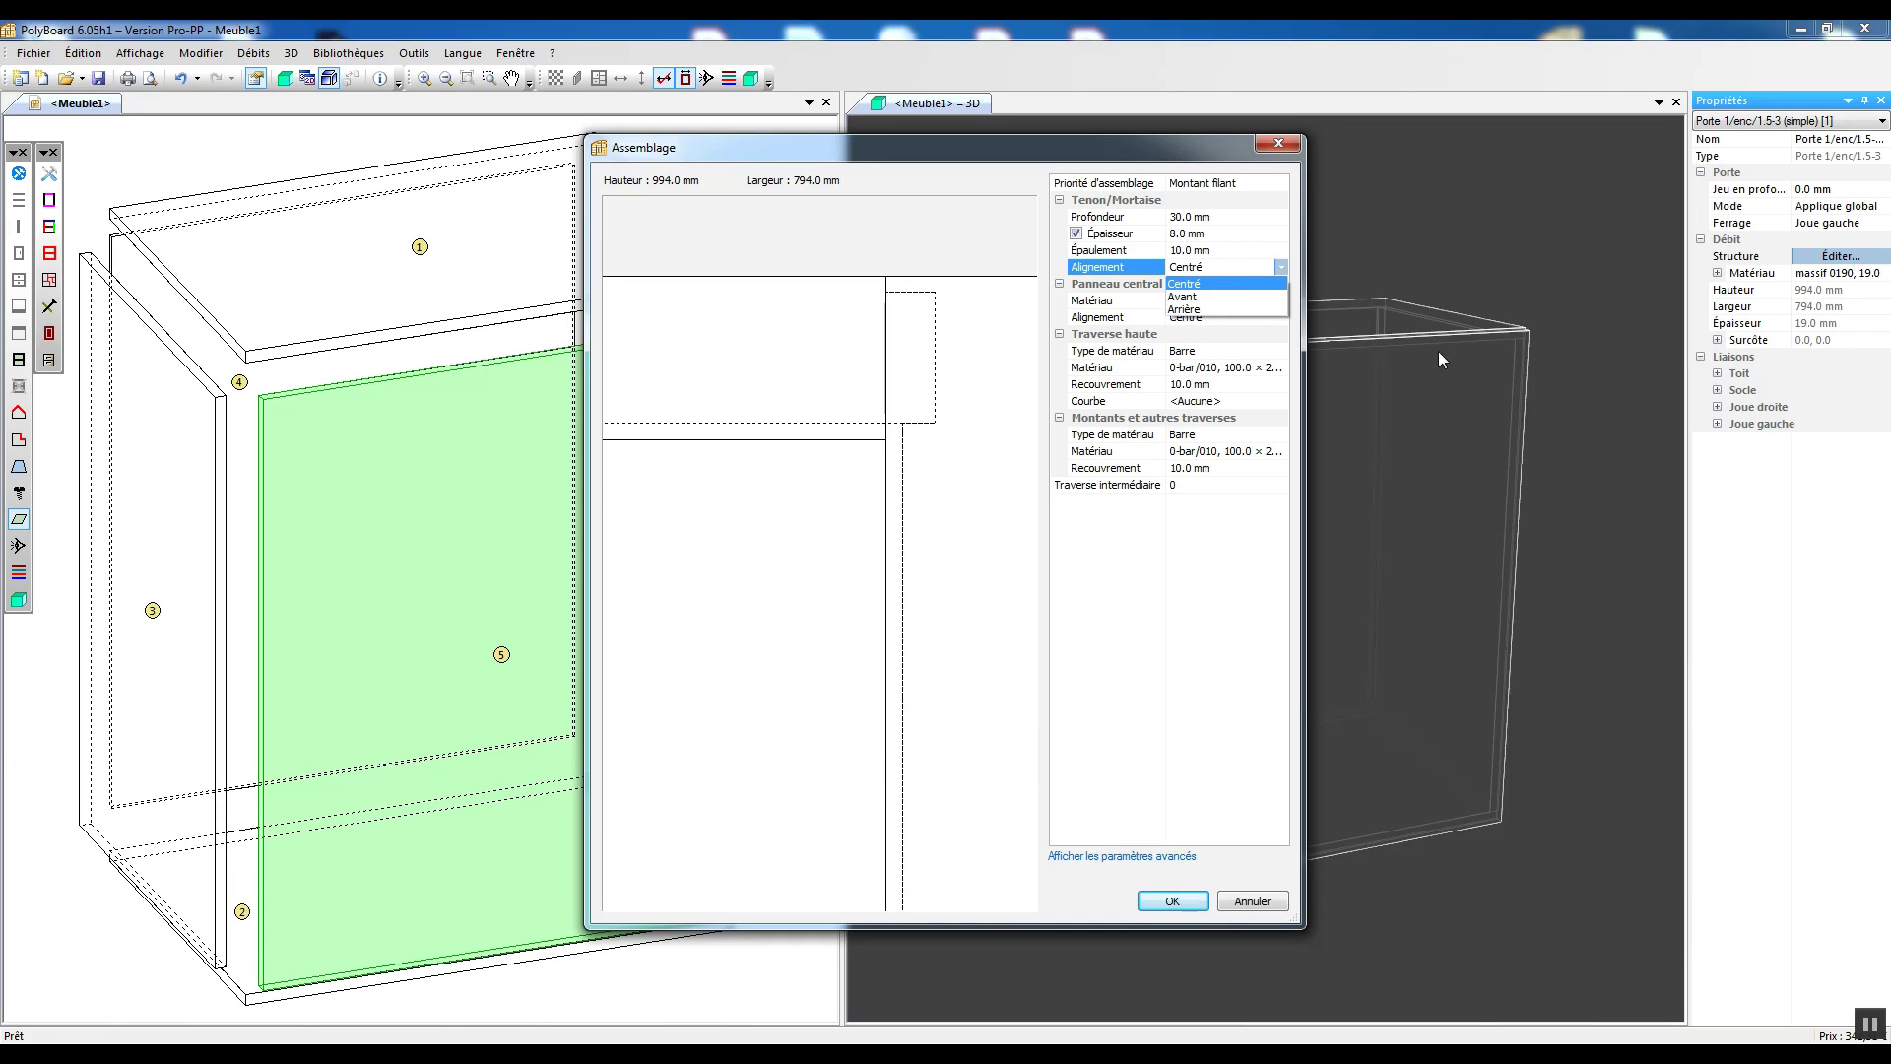
{"action": "left_click", "coordinate": [1200, 285]}
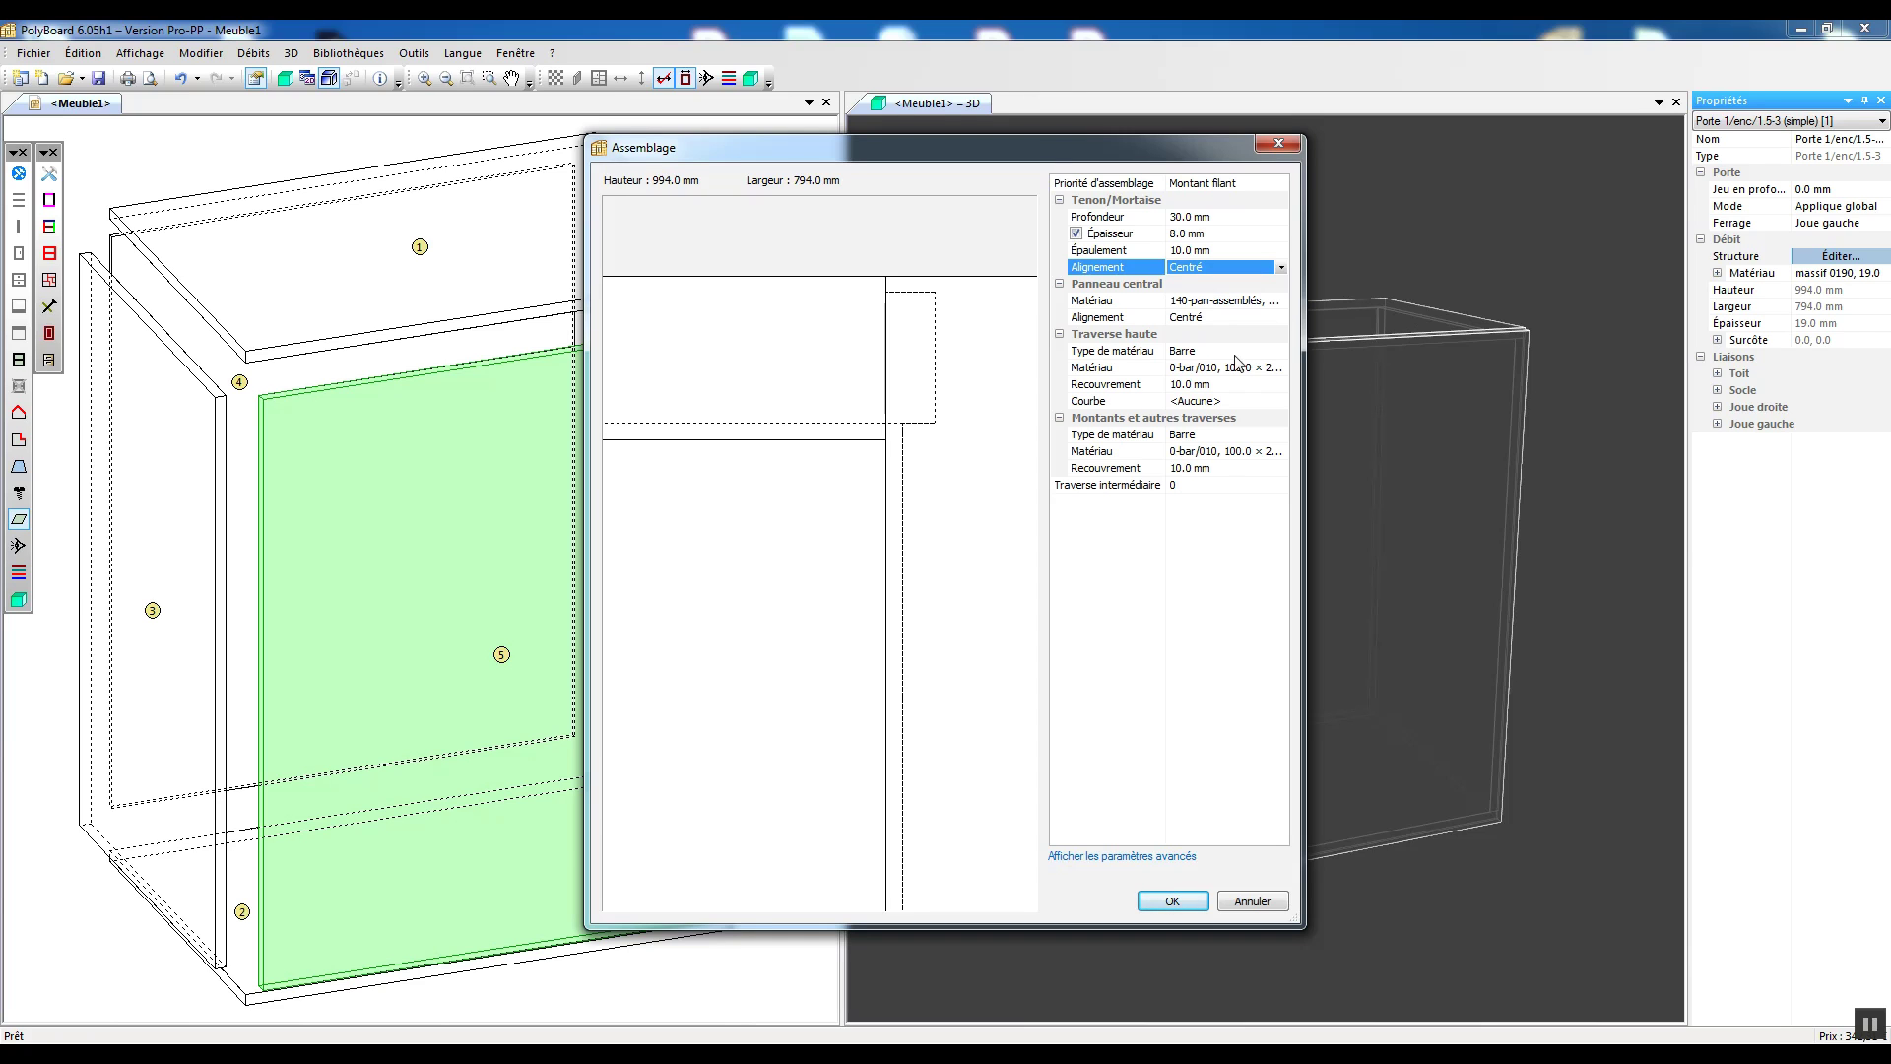
{"action": "left_click", "coordinate": [1172, 901]}
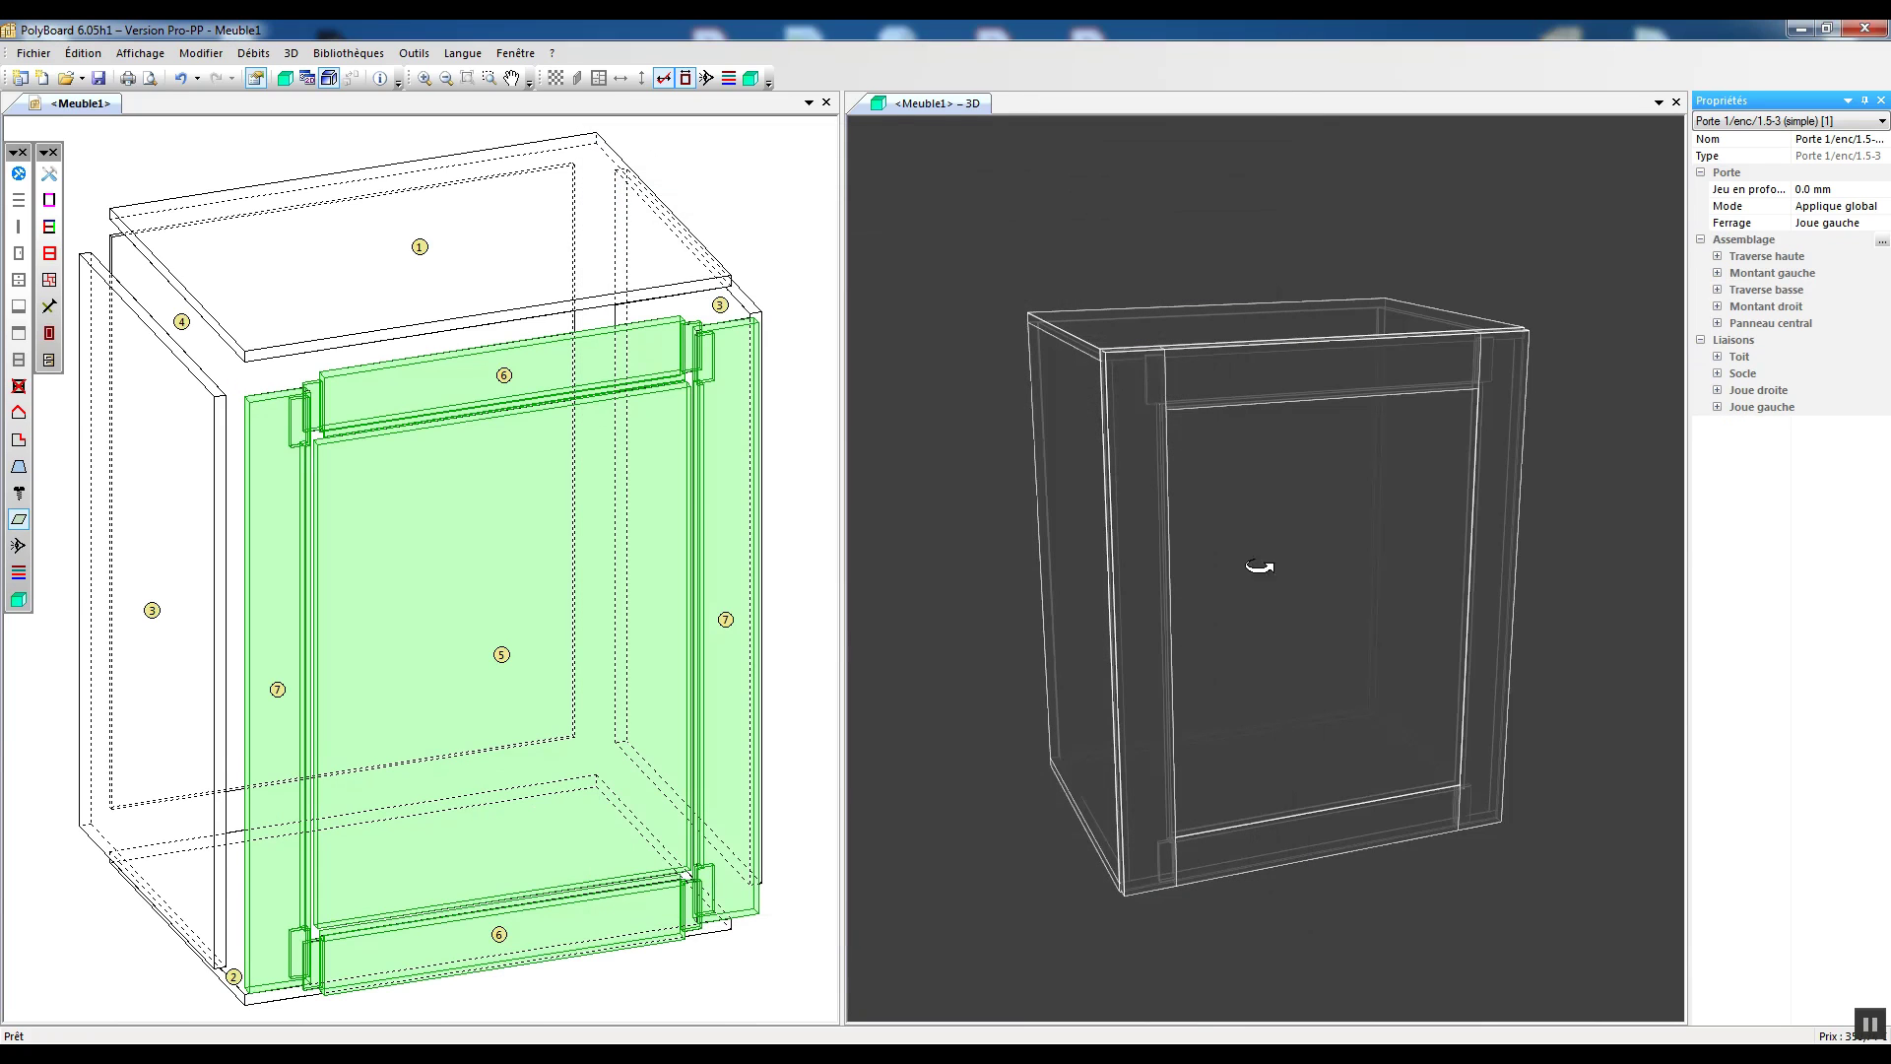
Step: Edit the door's assembly to set the tenon/mortise alignment to Avant, and apply it
{"action": "left_click_drag", "start_coordinate": [1215, 422], "coordinate": [1269, 764]}
{"action": "scroll", "coordinate": [1280, 730], "scroll_direction": "up", "scroll_amount": 5}
{"action": "scroll", "coordinate": [1269, 763], "scroll_direction": "up", "scroll_amount": 1}
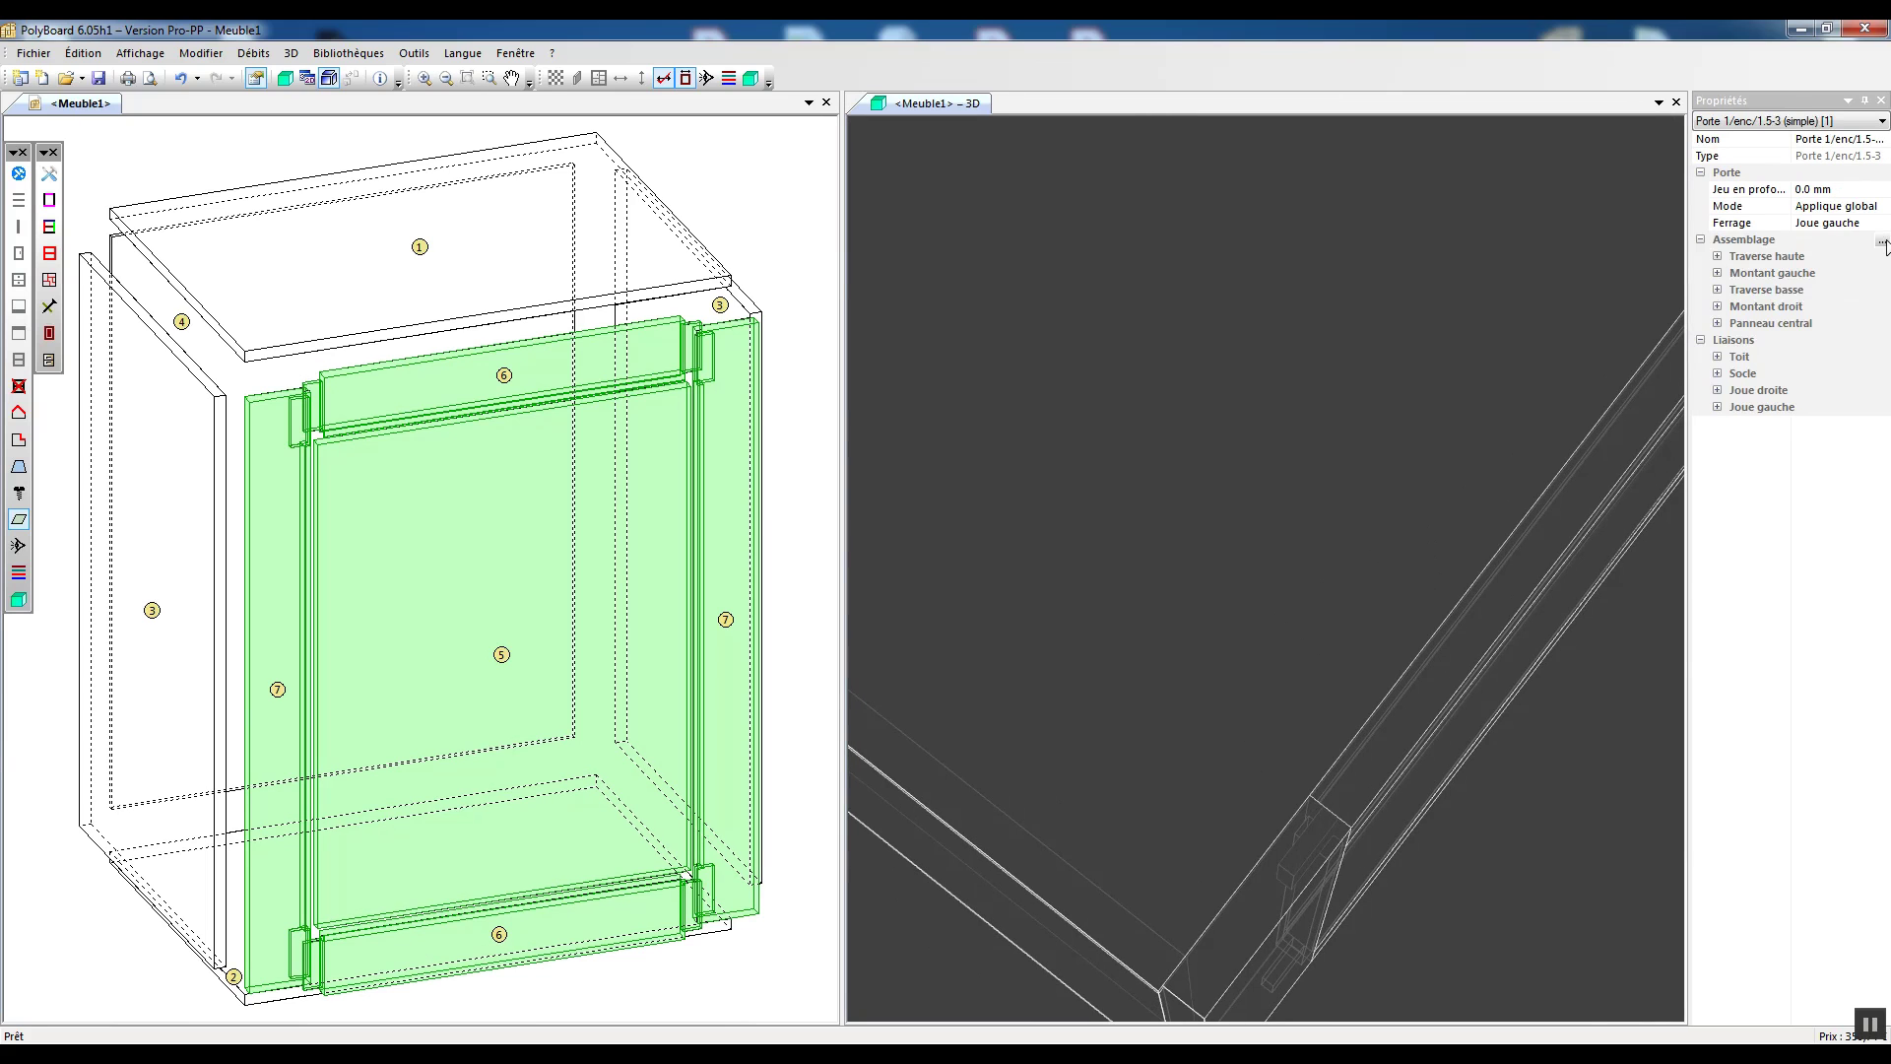
{"action": "left_click", "coordinate": [1881, 239]}
{"action": "left_click", "coordinate": [1760, 262]}
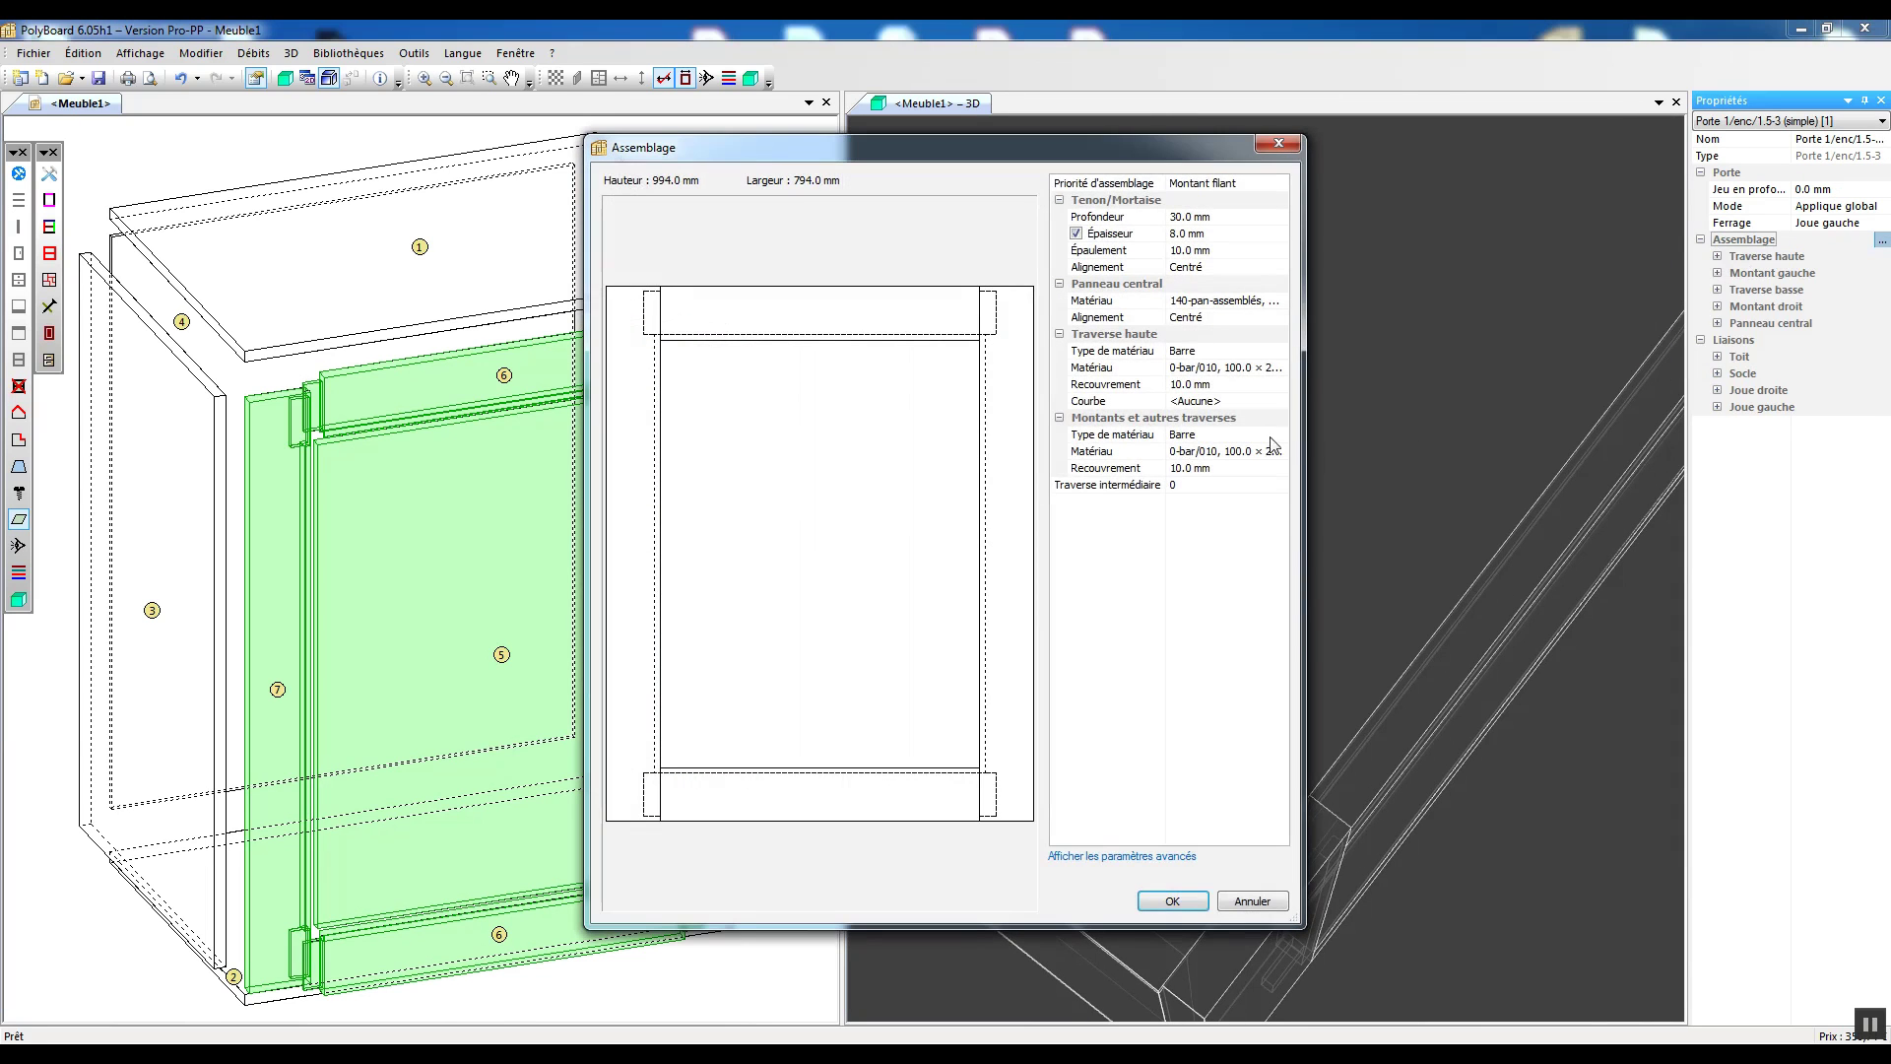
{"action": "left_click", "coordinate": [1210, 266]}
{"action": "left_click", "coordinate": [1210, 266]}
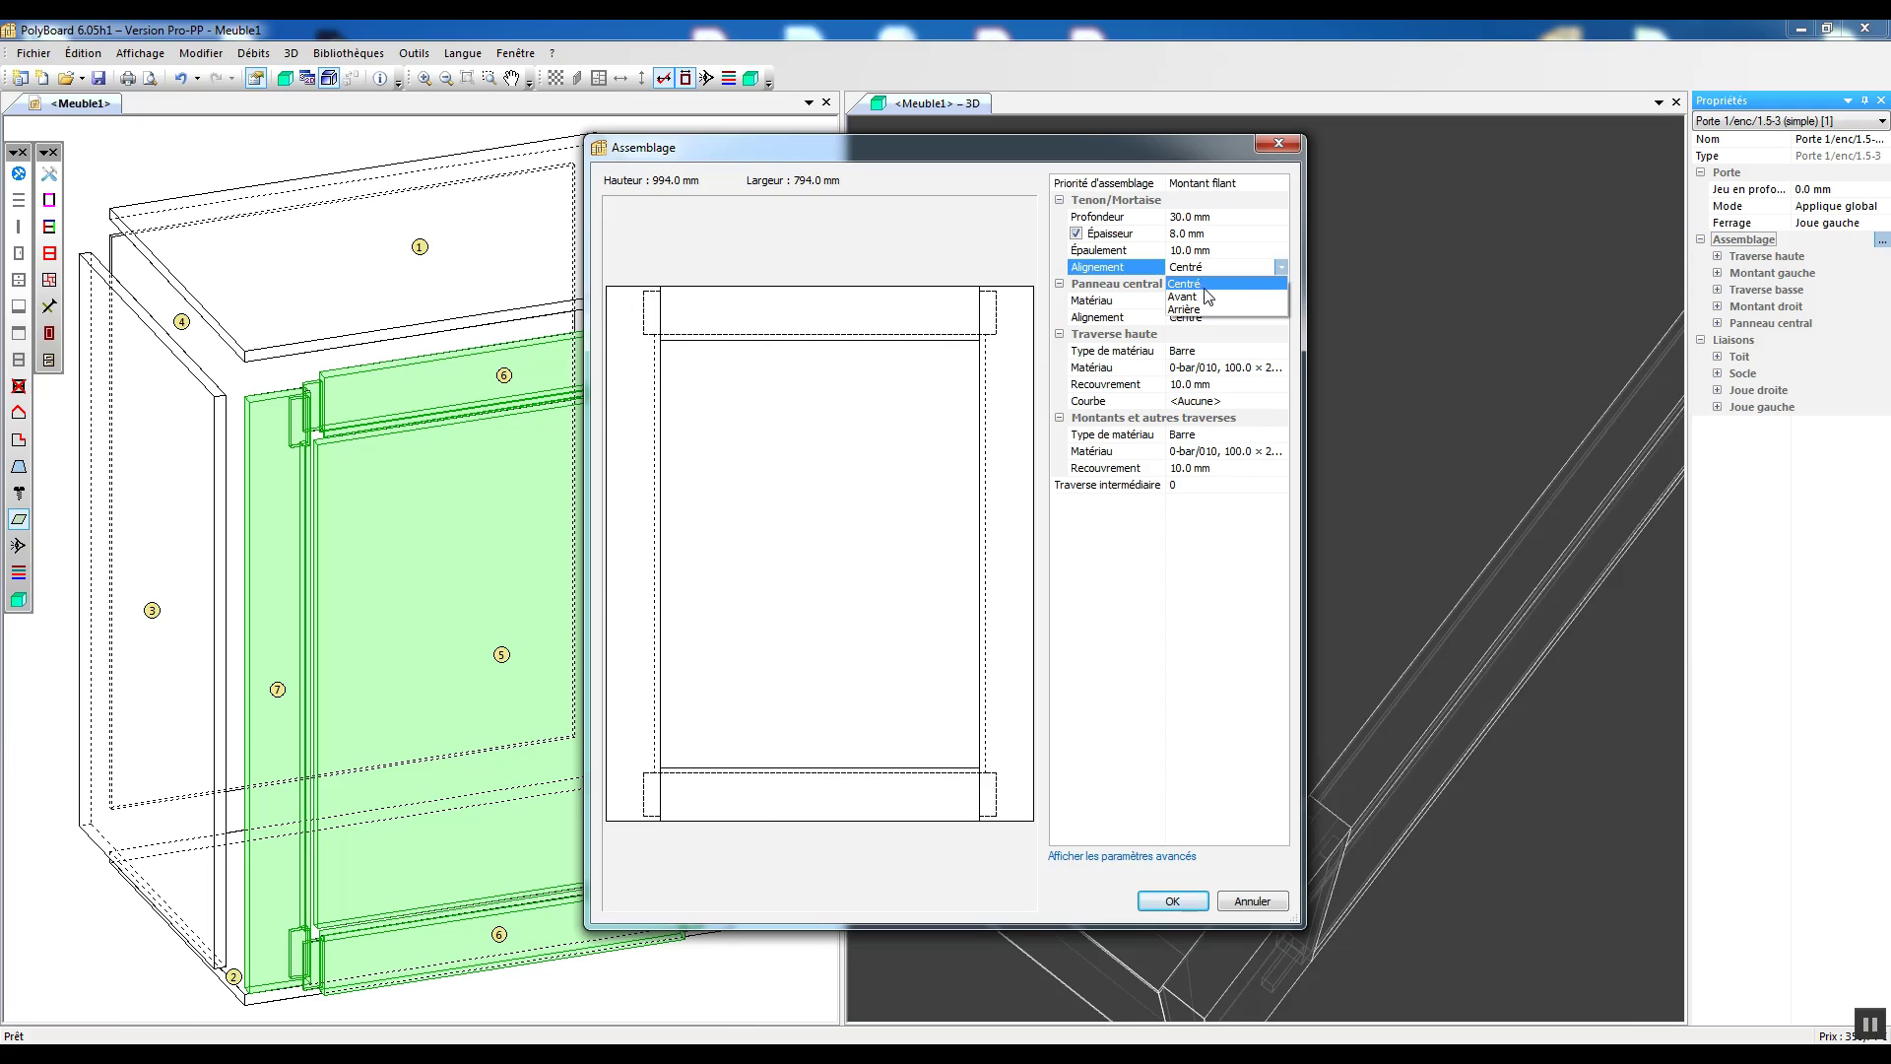
{"action": "left_click", "coordinate": [1210, 312]}
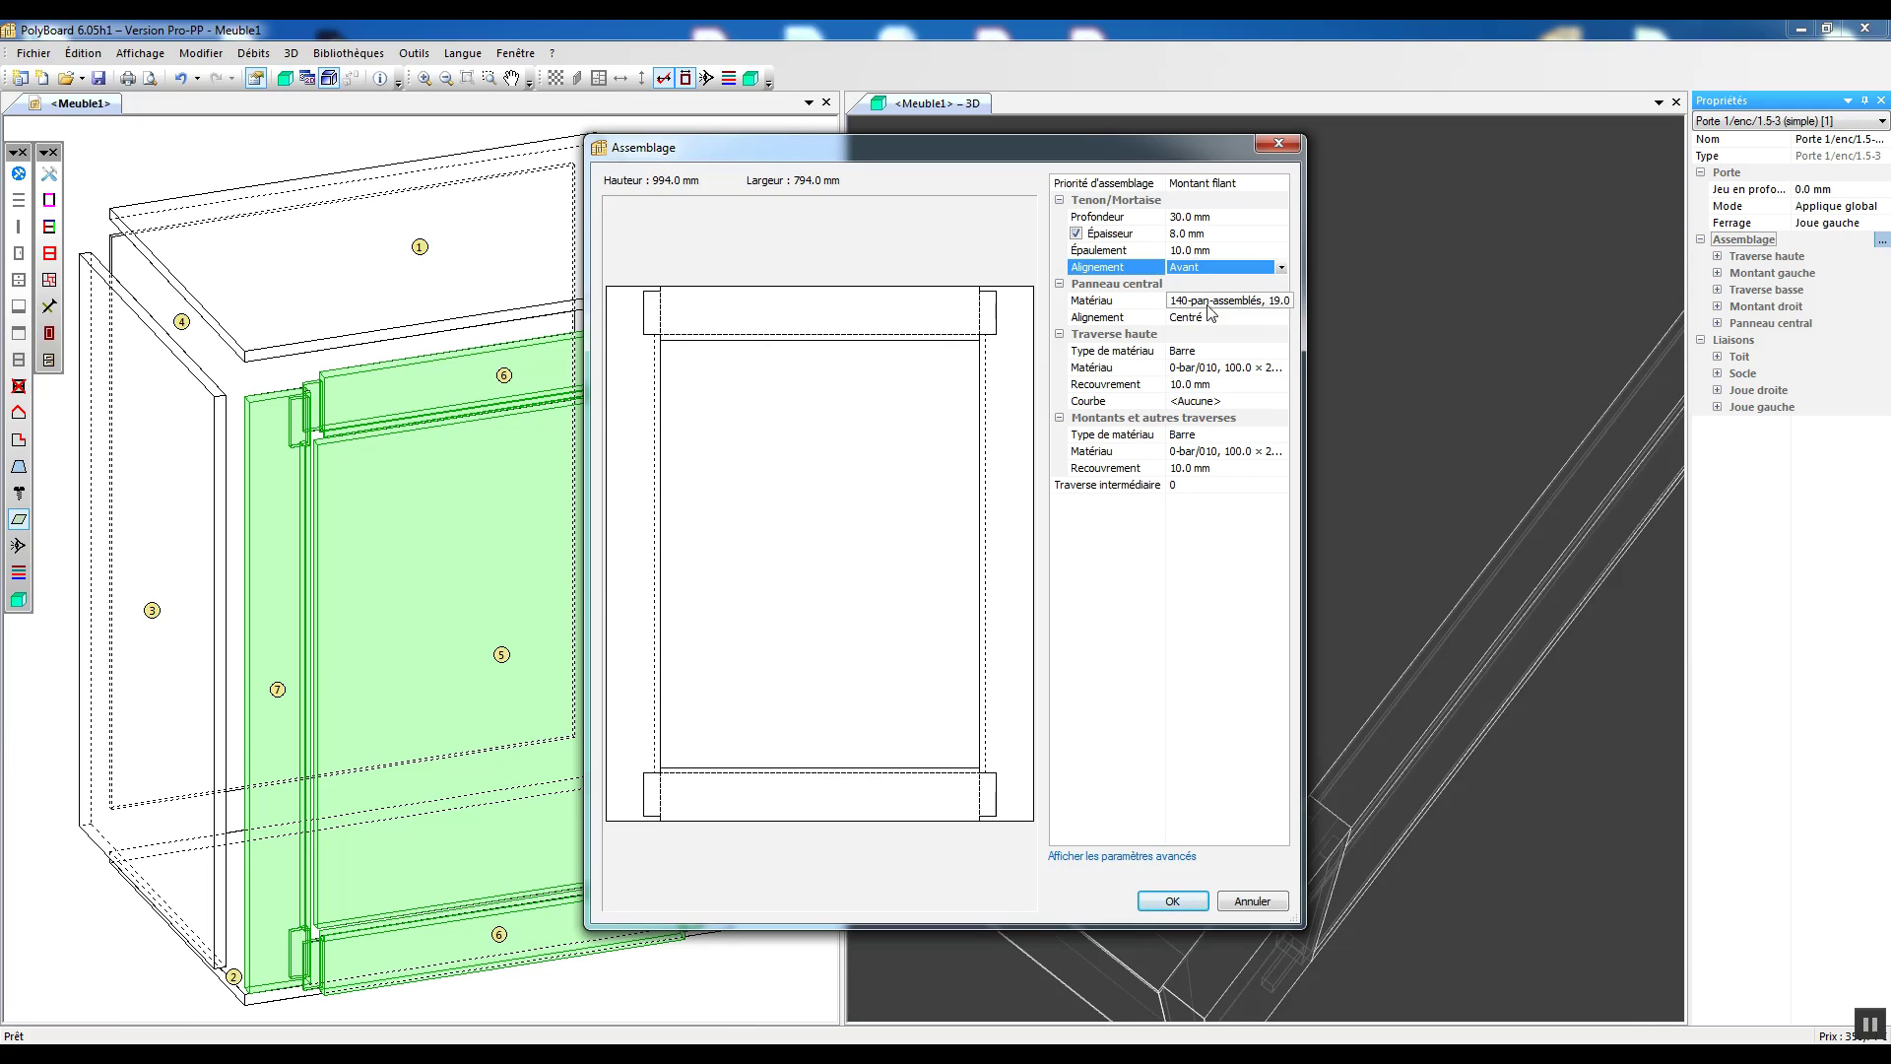
{"action": "left_click", "coordinate": [1172, 900]}
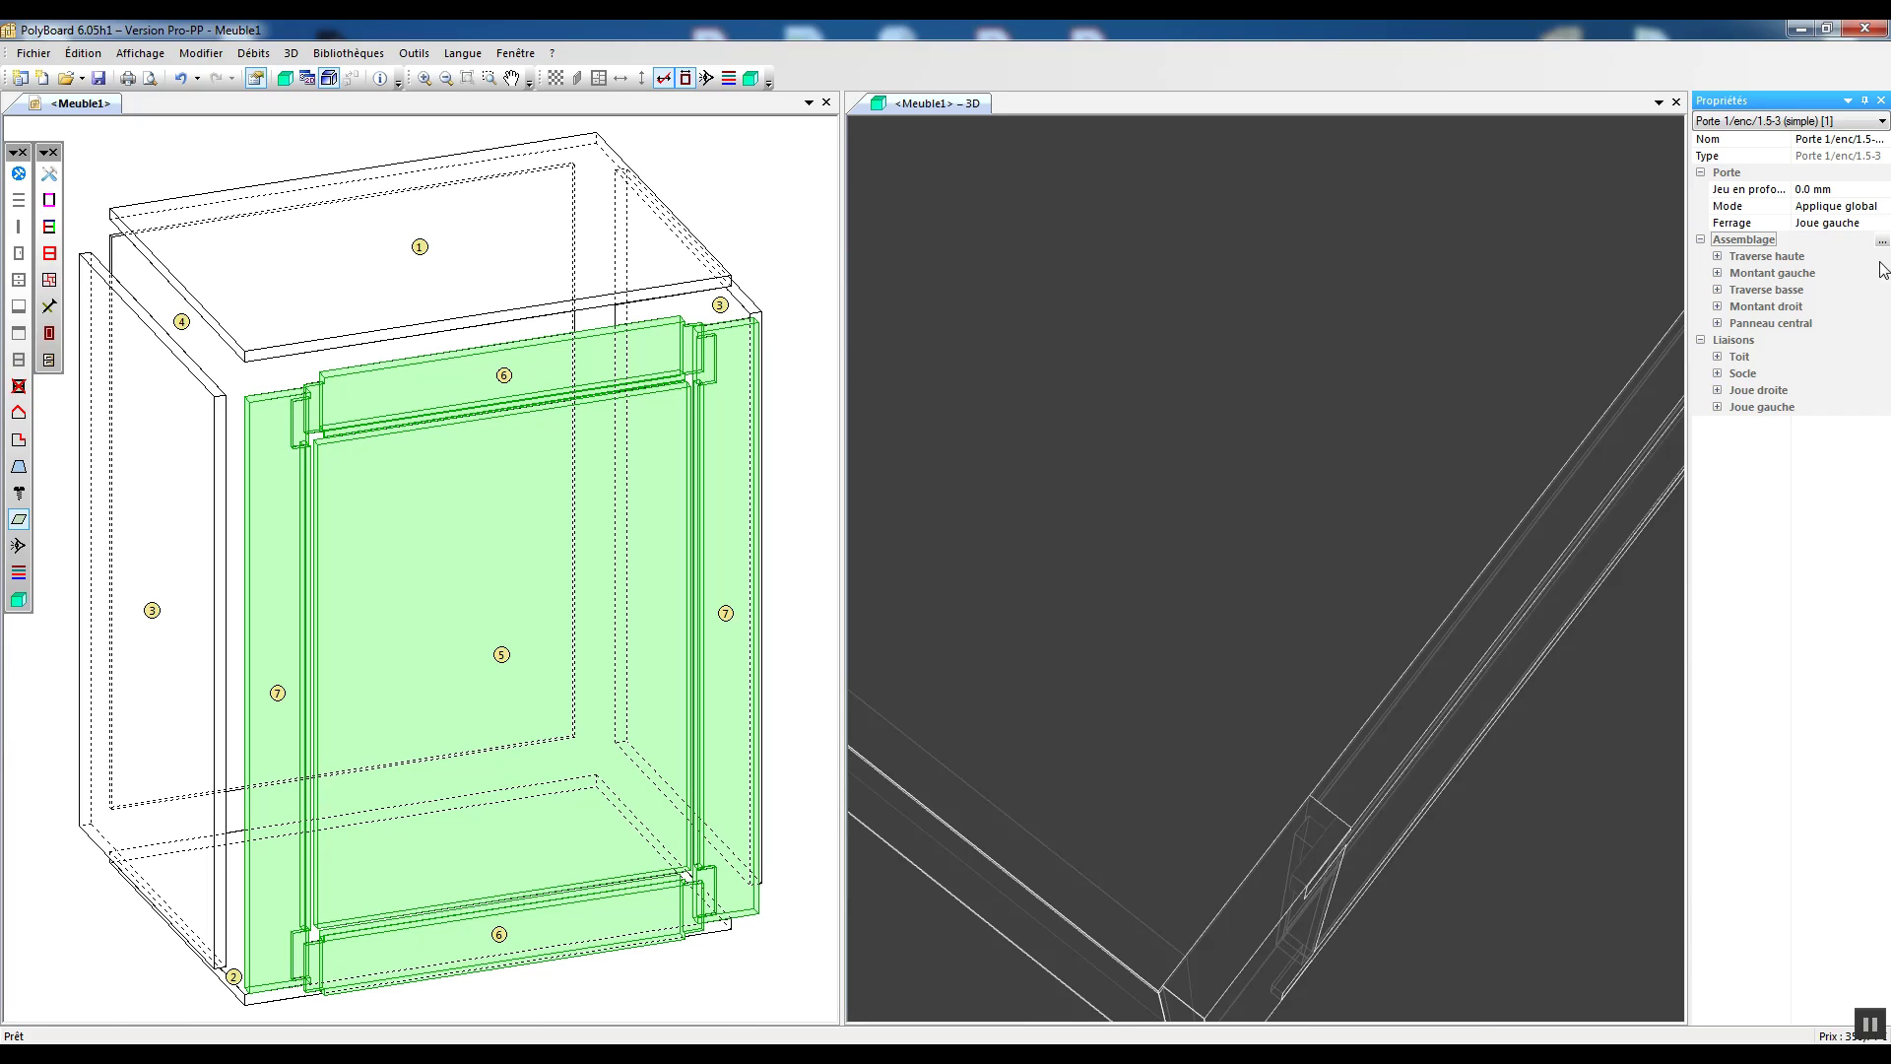
Step: Reopen the door's assembly for editing and set the tenon/mortise alignment to Centré
{"action": "left_click", "coordinate": [1882, 240]}
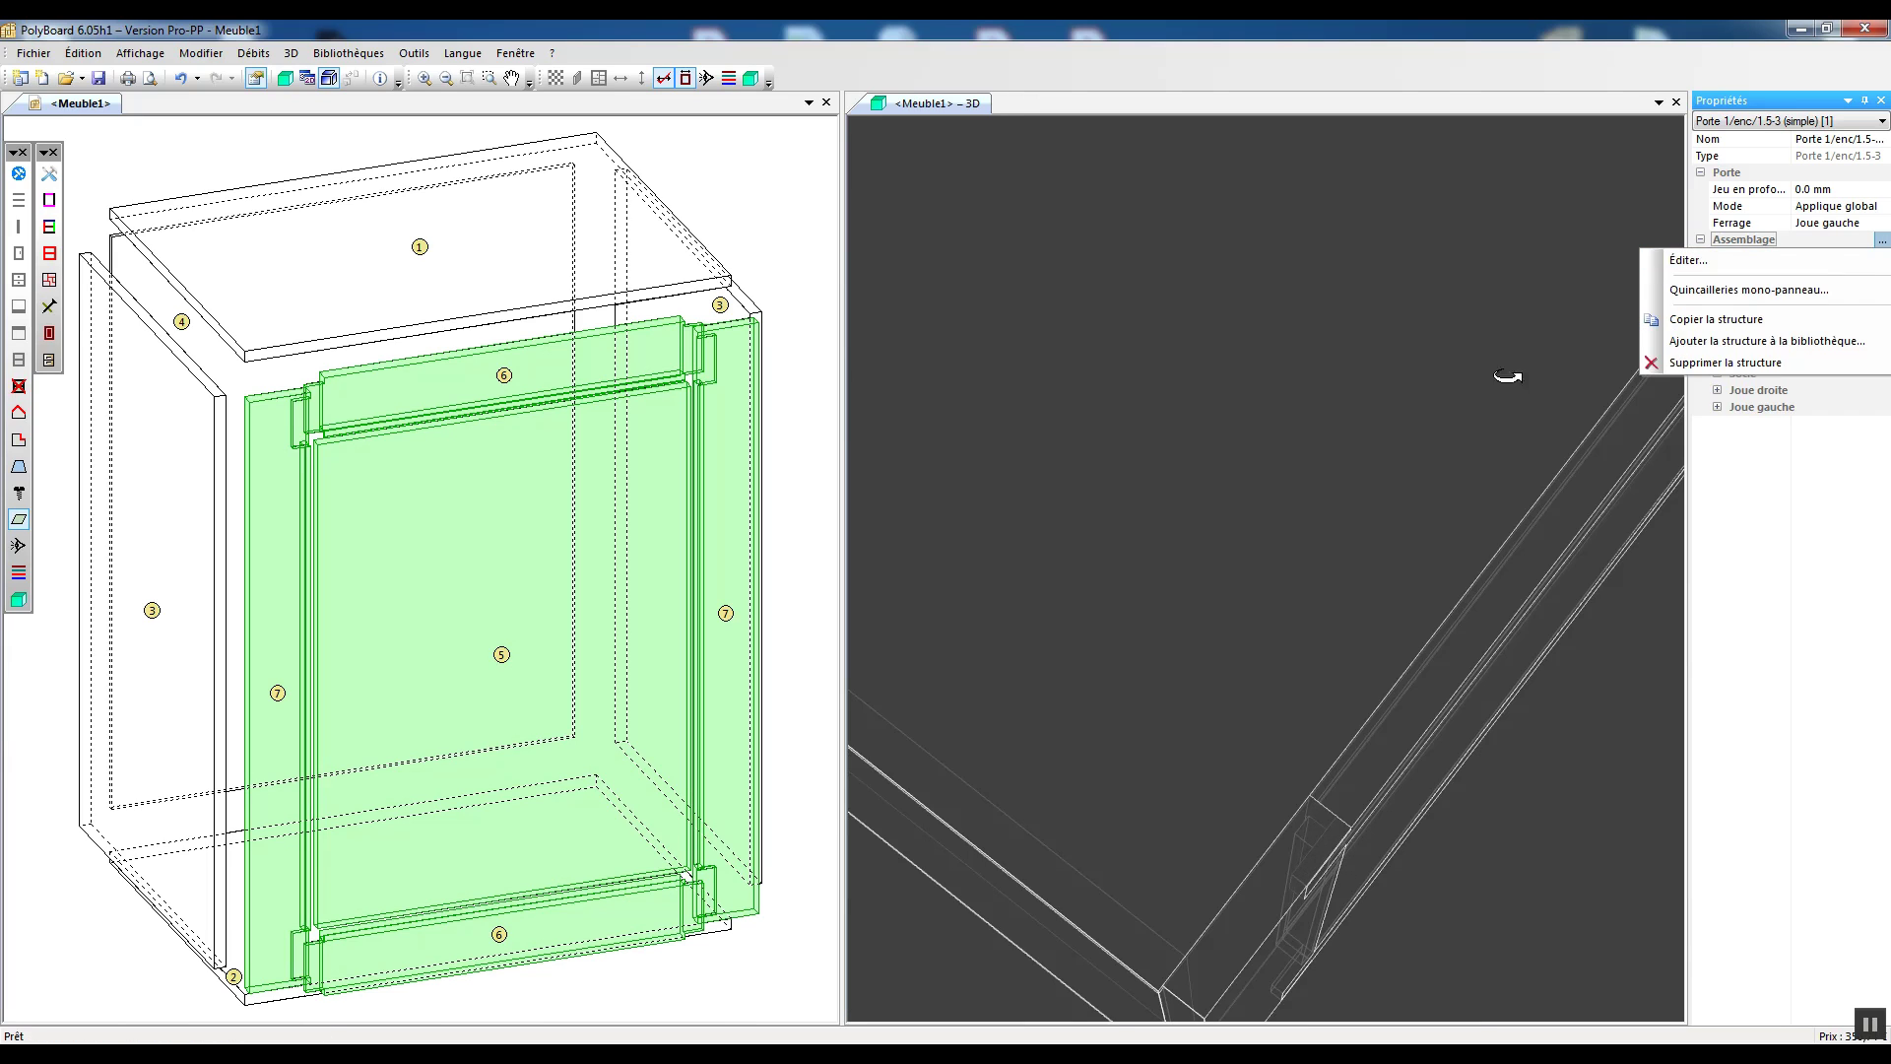
{"action": "left_click", "coordinate": [1718, 259]}
{"action": "left_click", "coordinate": [1218, 267]}
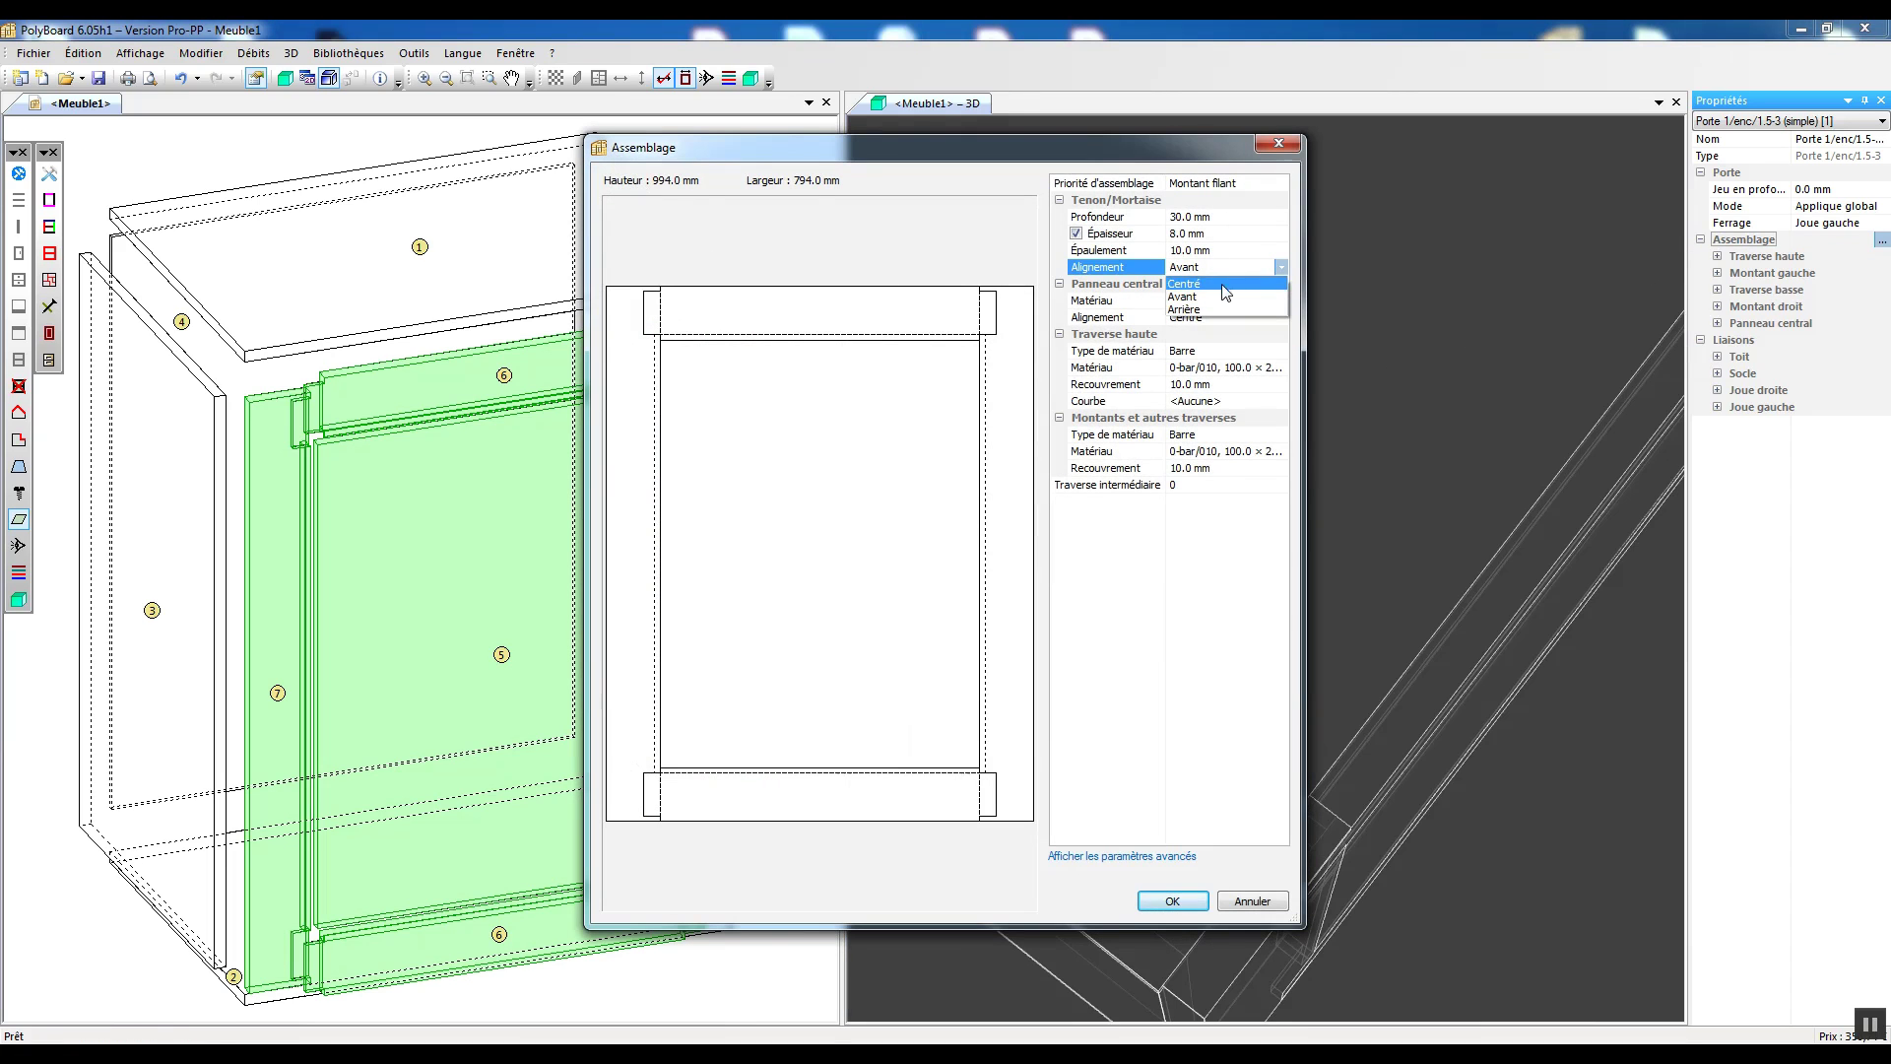
{"action": "left_click", "coordinate": [1216, 284]}
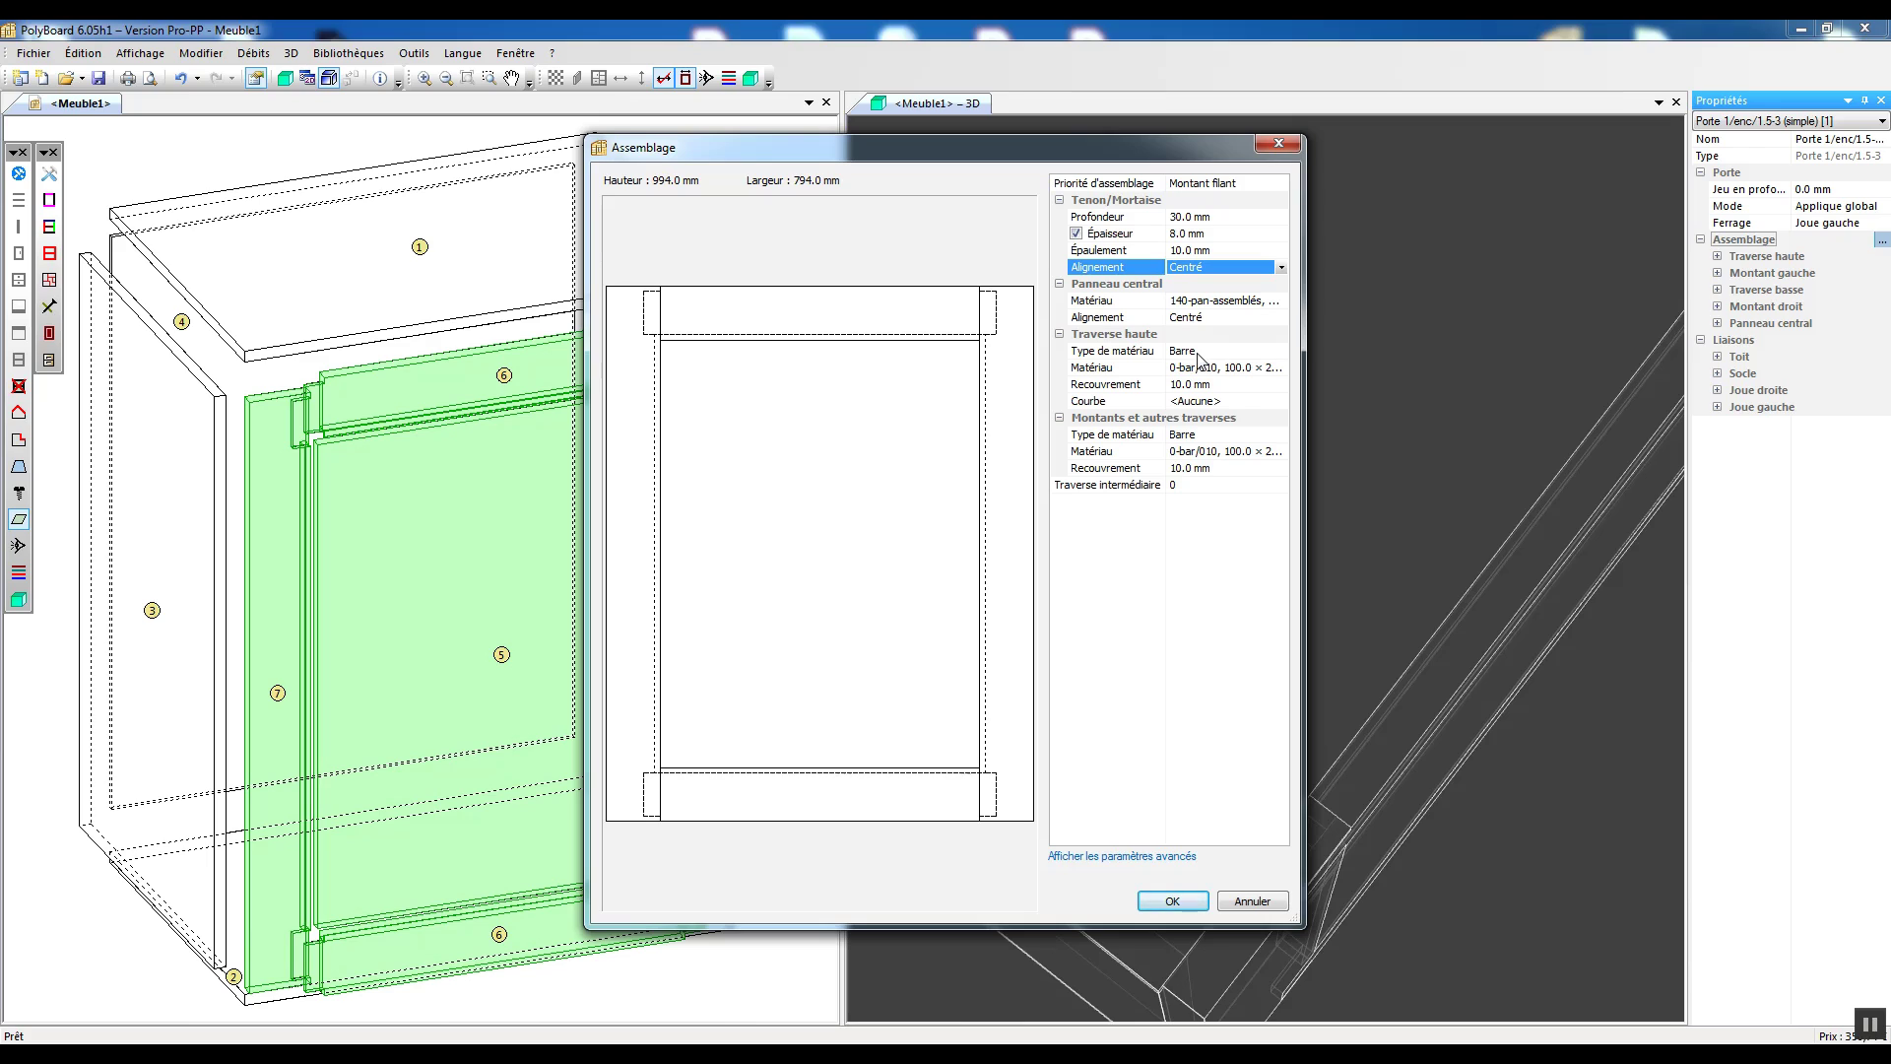
Step: Review the material and alignment choices offered for the central panel
{"action": "left_click", "coordinate": [1237, 301]}
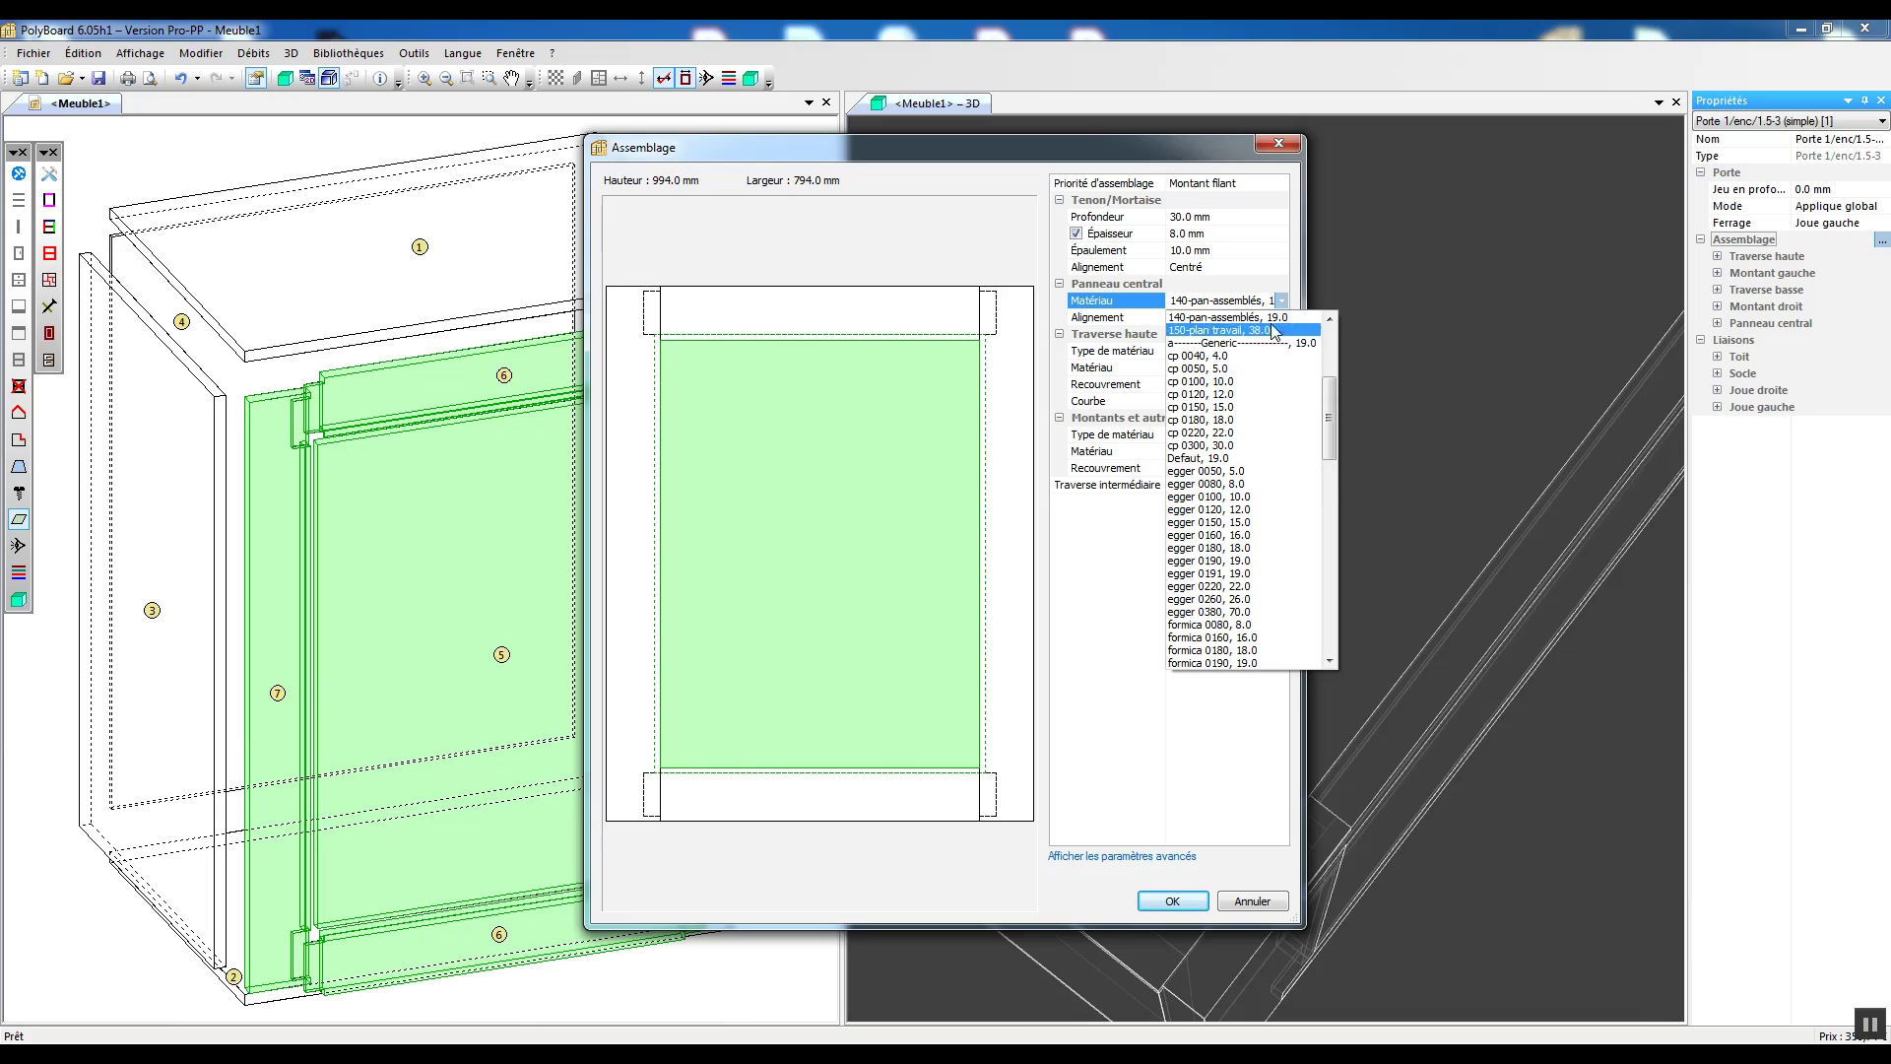
{"action": "left_click", "coordinate": [1229, 303]}
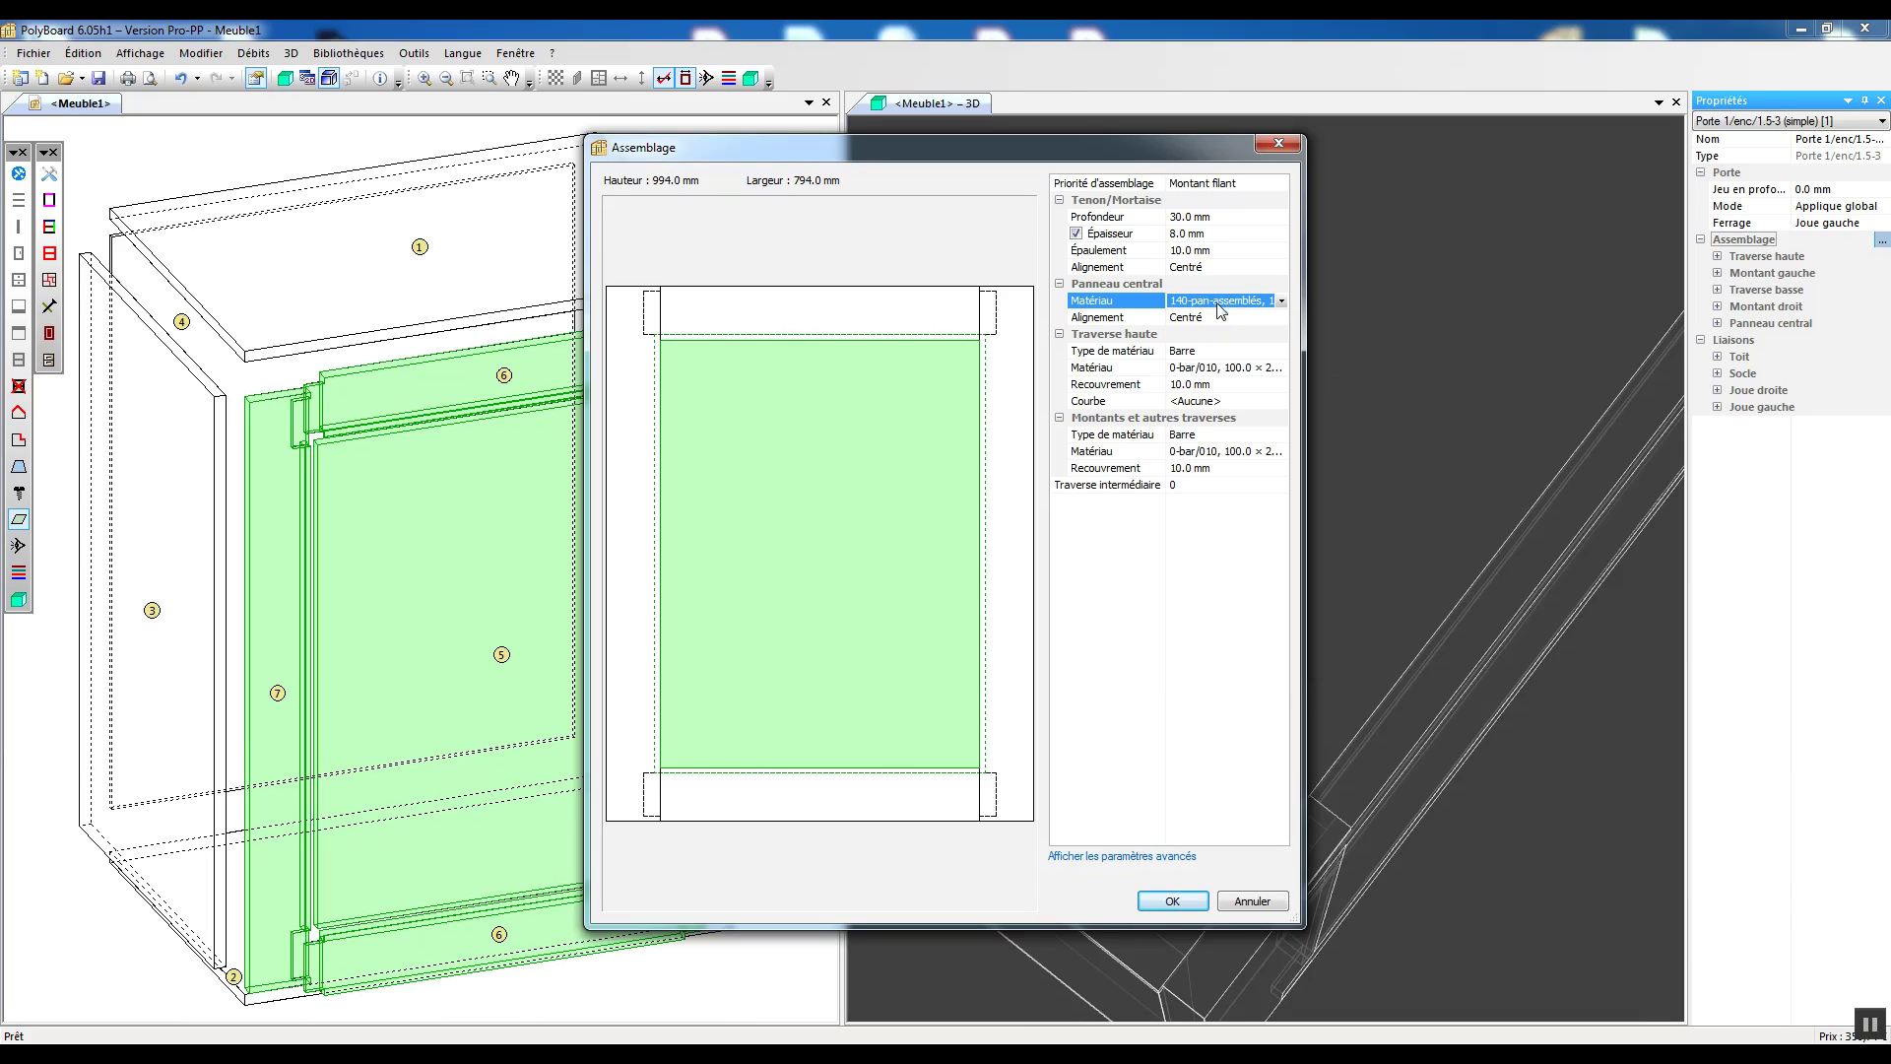
{"action": "left_click", "coordinate": [1203, 319]}
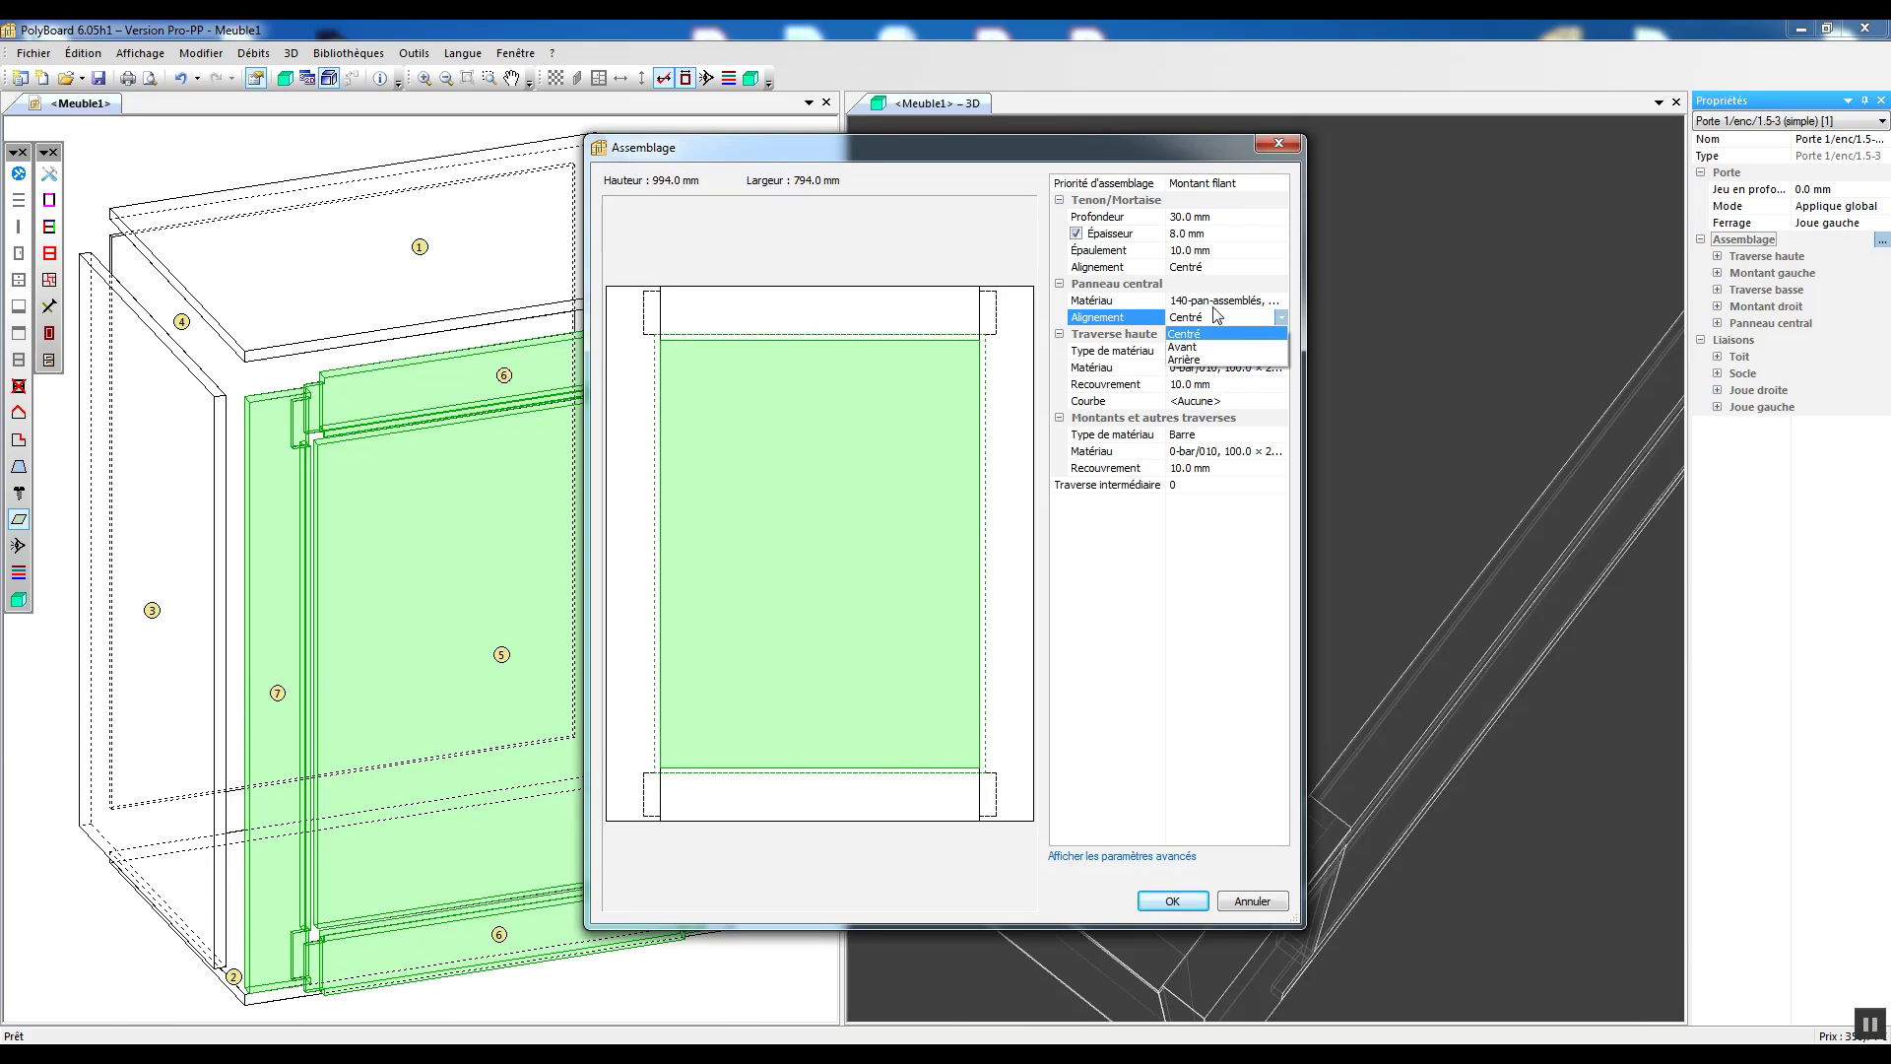
{"action": "left_click", "coordinate": [1203, 313]}
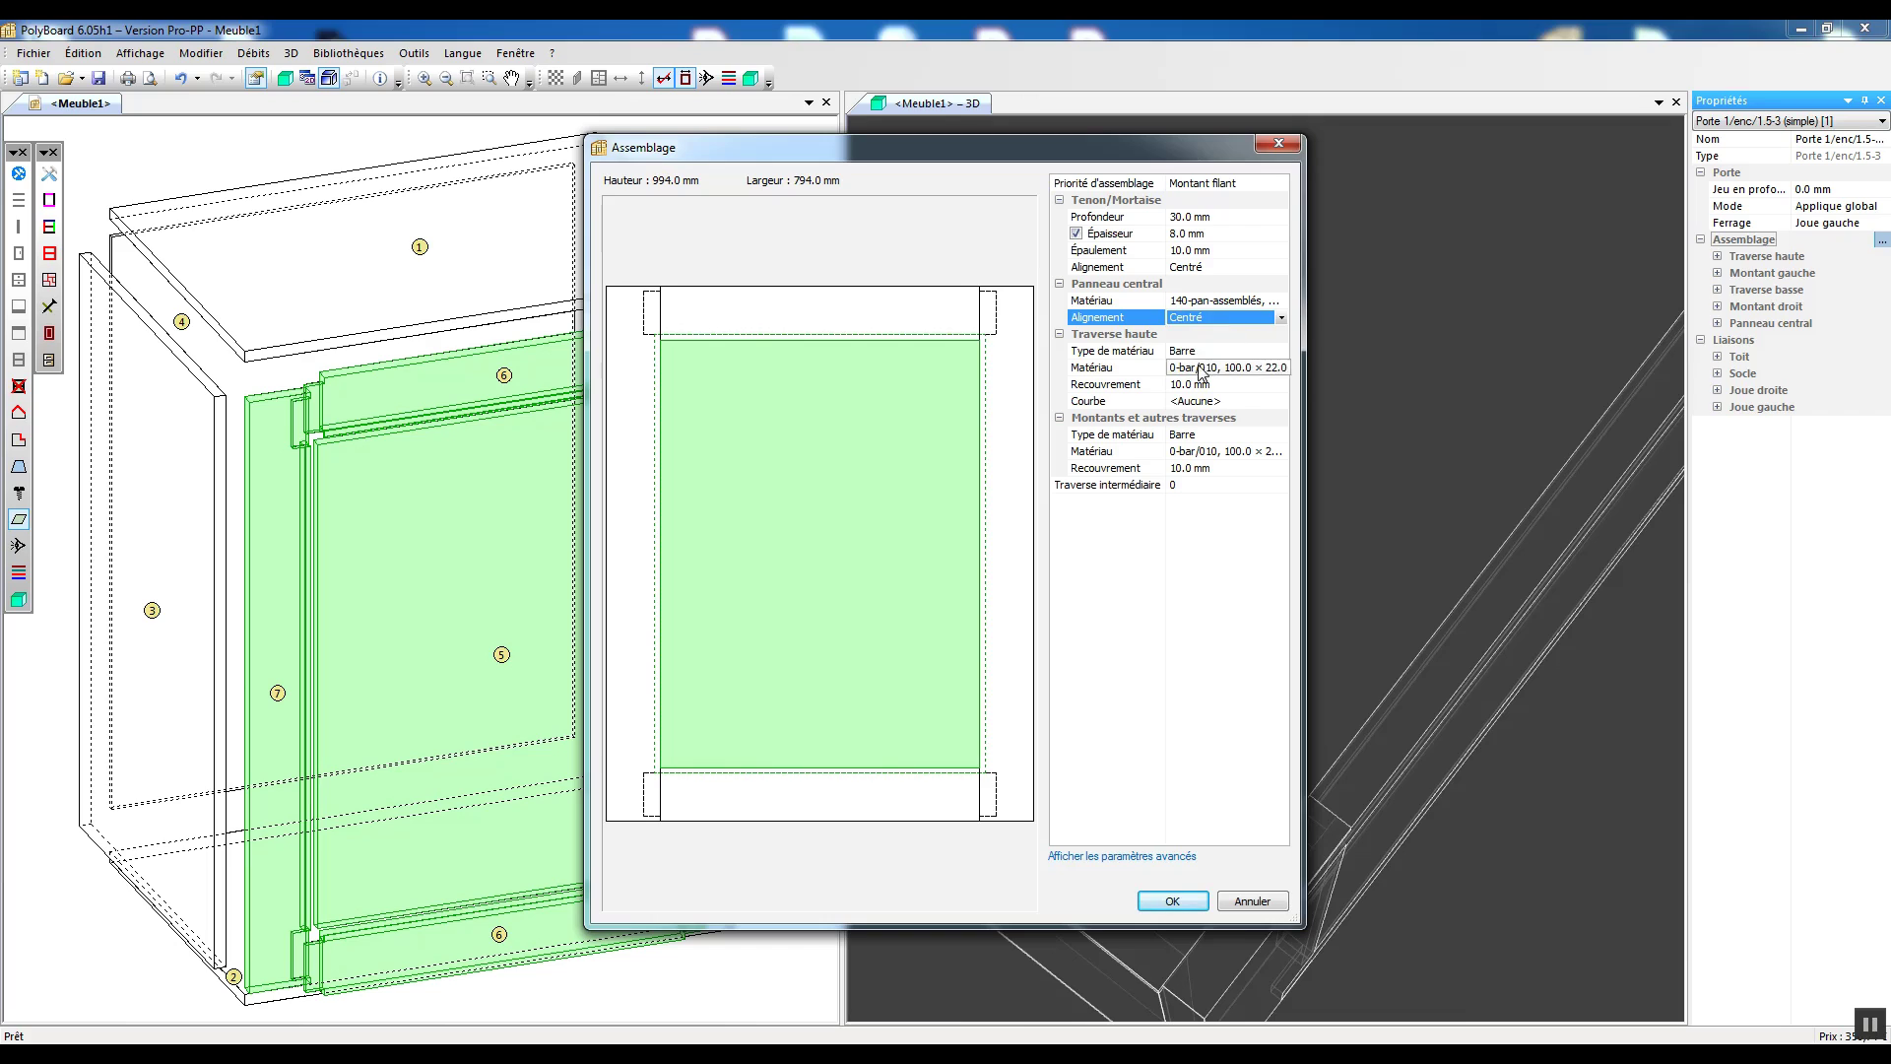
Step: Review the material type choices offered for the top rail (Traverse haute)
{"action": "left_click", "coordinate": [1150, 355]}
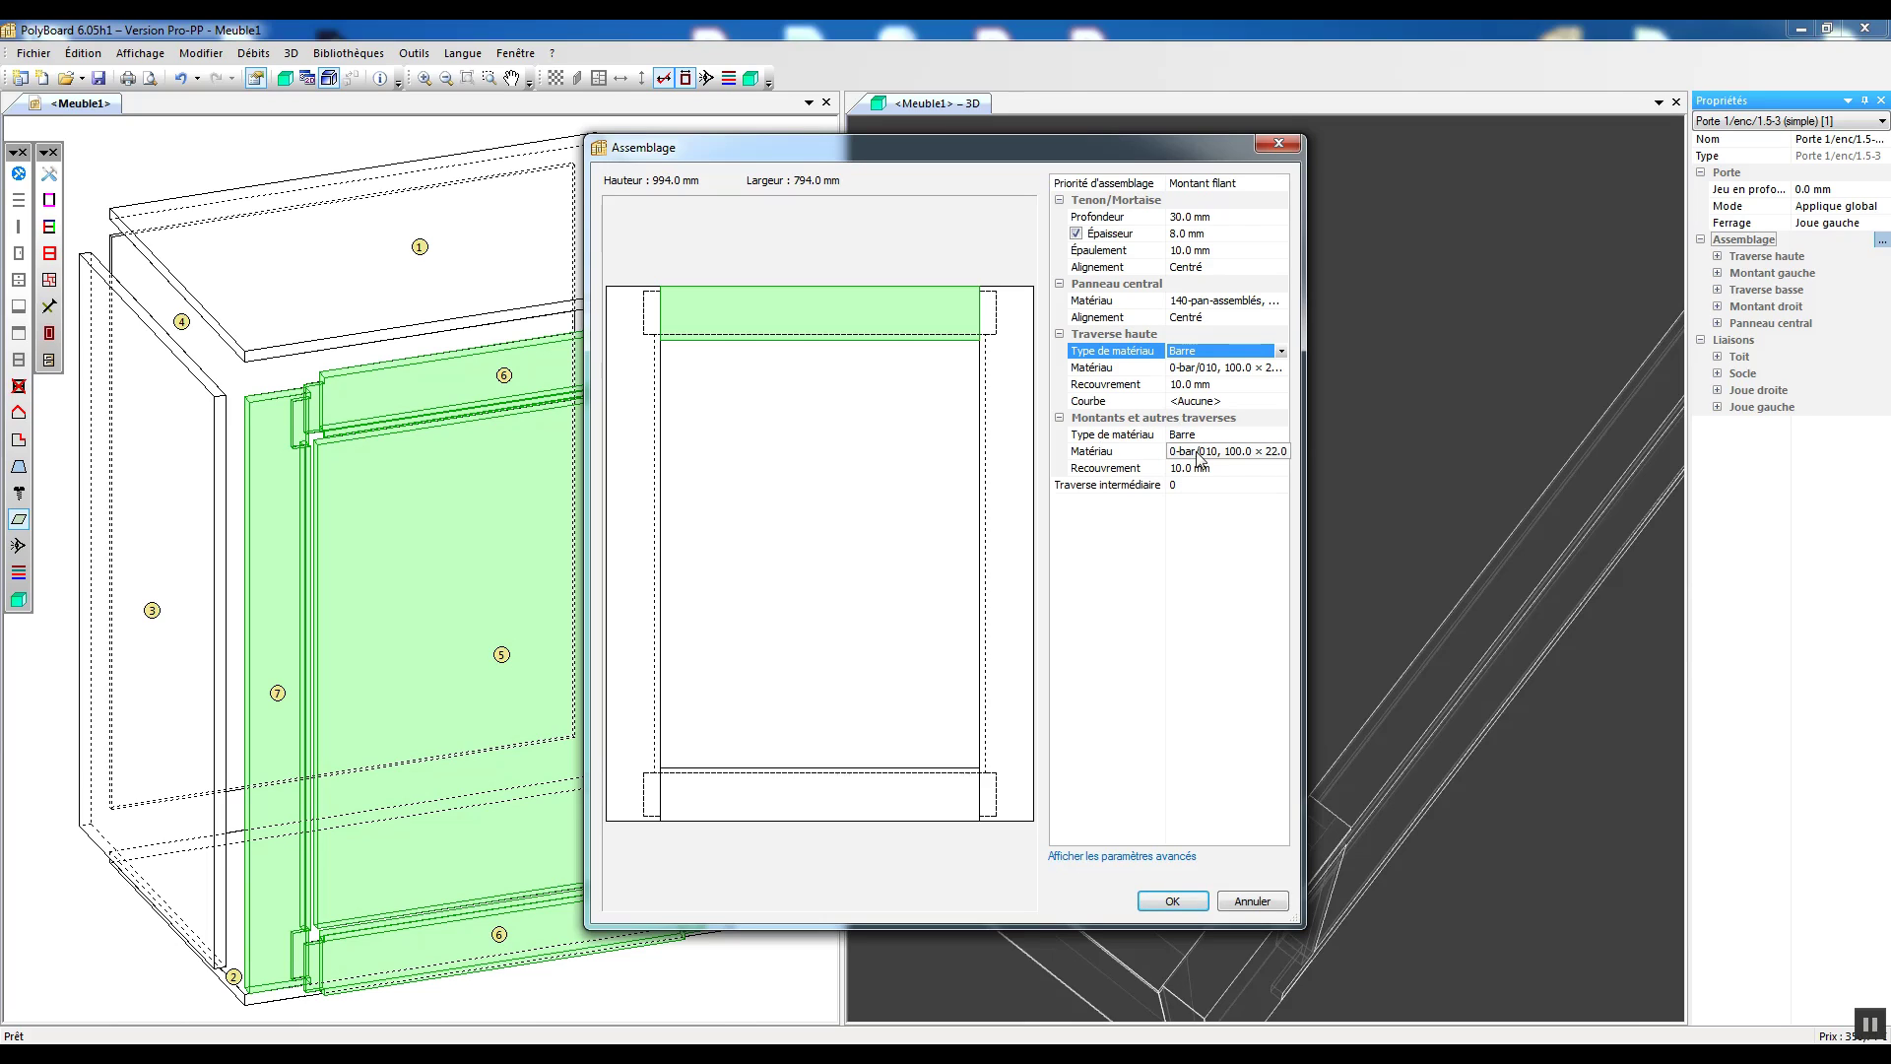
{"action": "left_click", "coordinate": [1215, 344]}
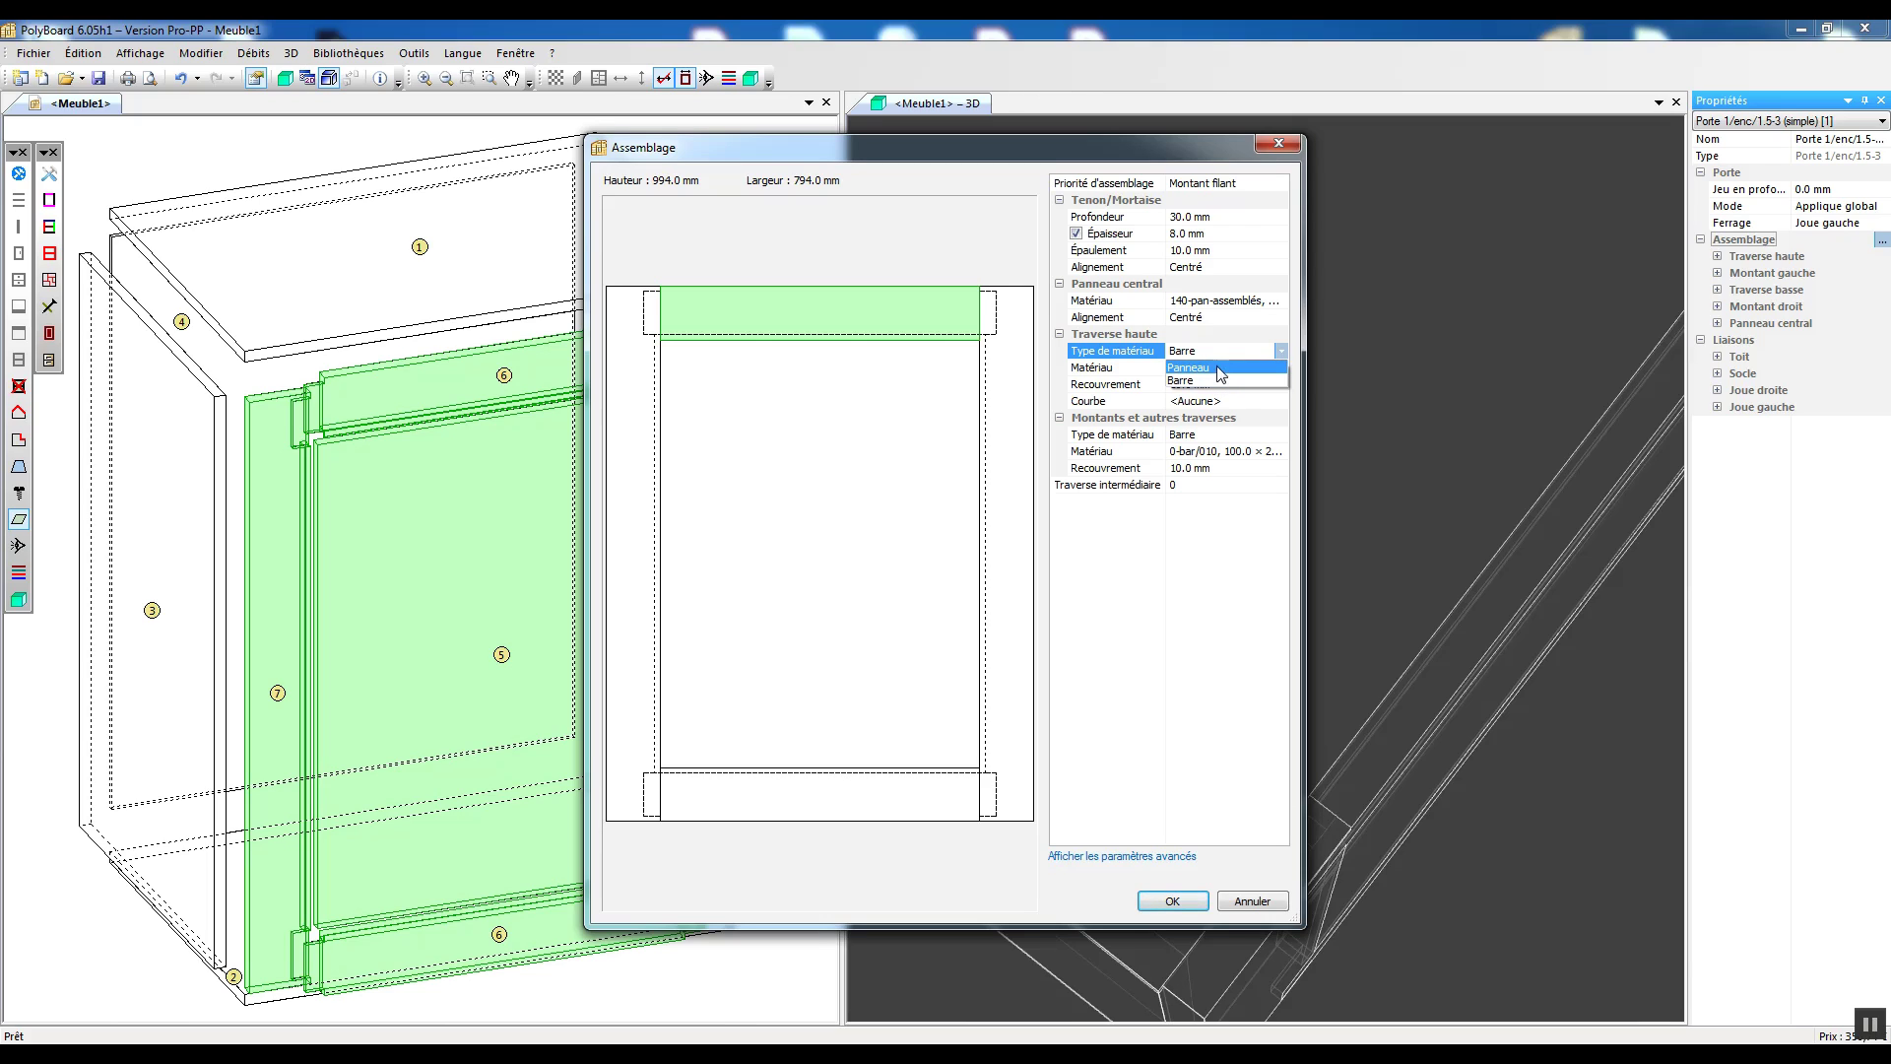
{"action": "left_click", "coordinate": [1209, 347]}
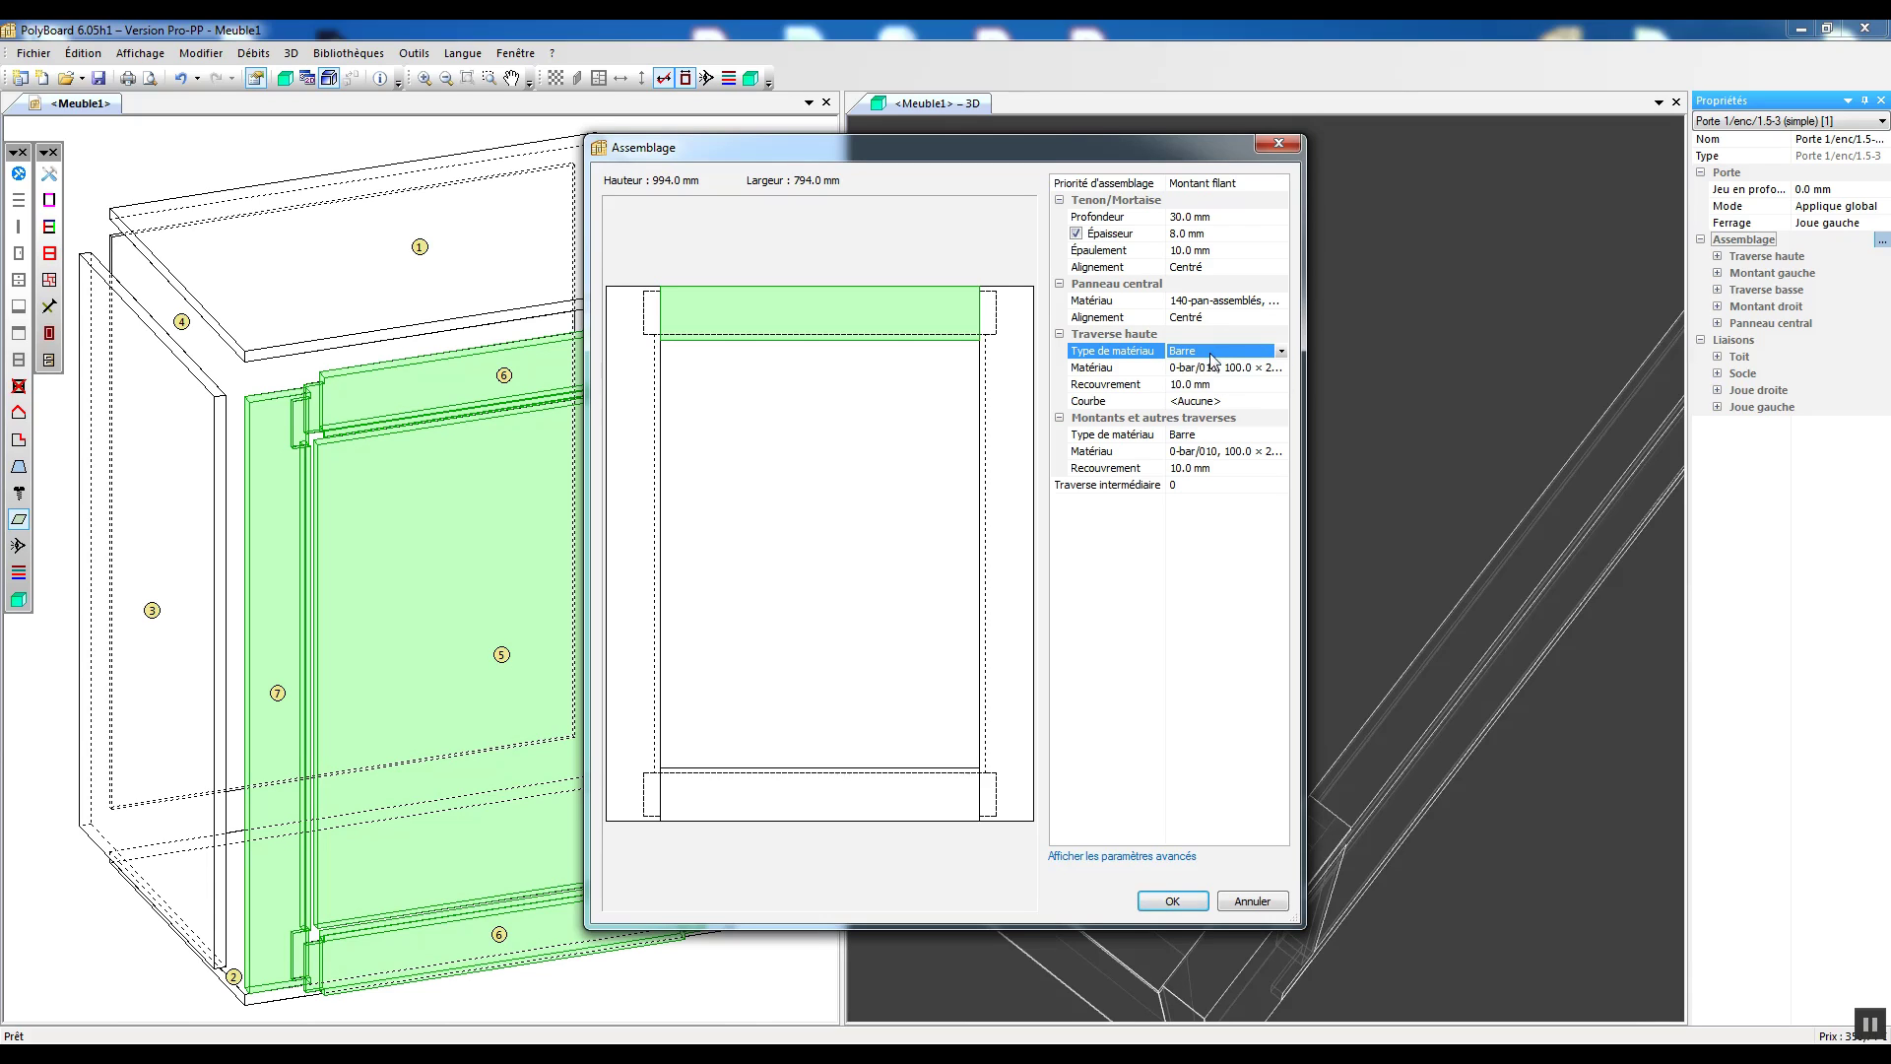
Step: Set the top rail's material to 0-bar/020, 150.0 × 22.0, and try a 20 mm overlap before restoring it to 10 mm
{"action": "left_click", "coordinate": [1214, 371]}
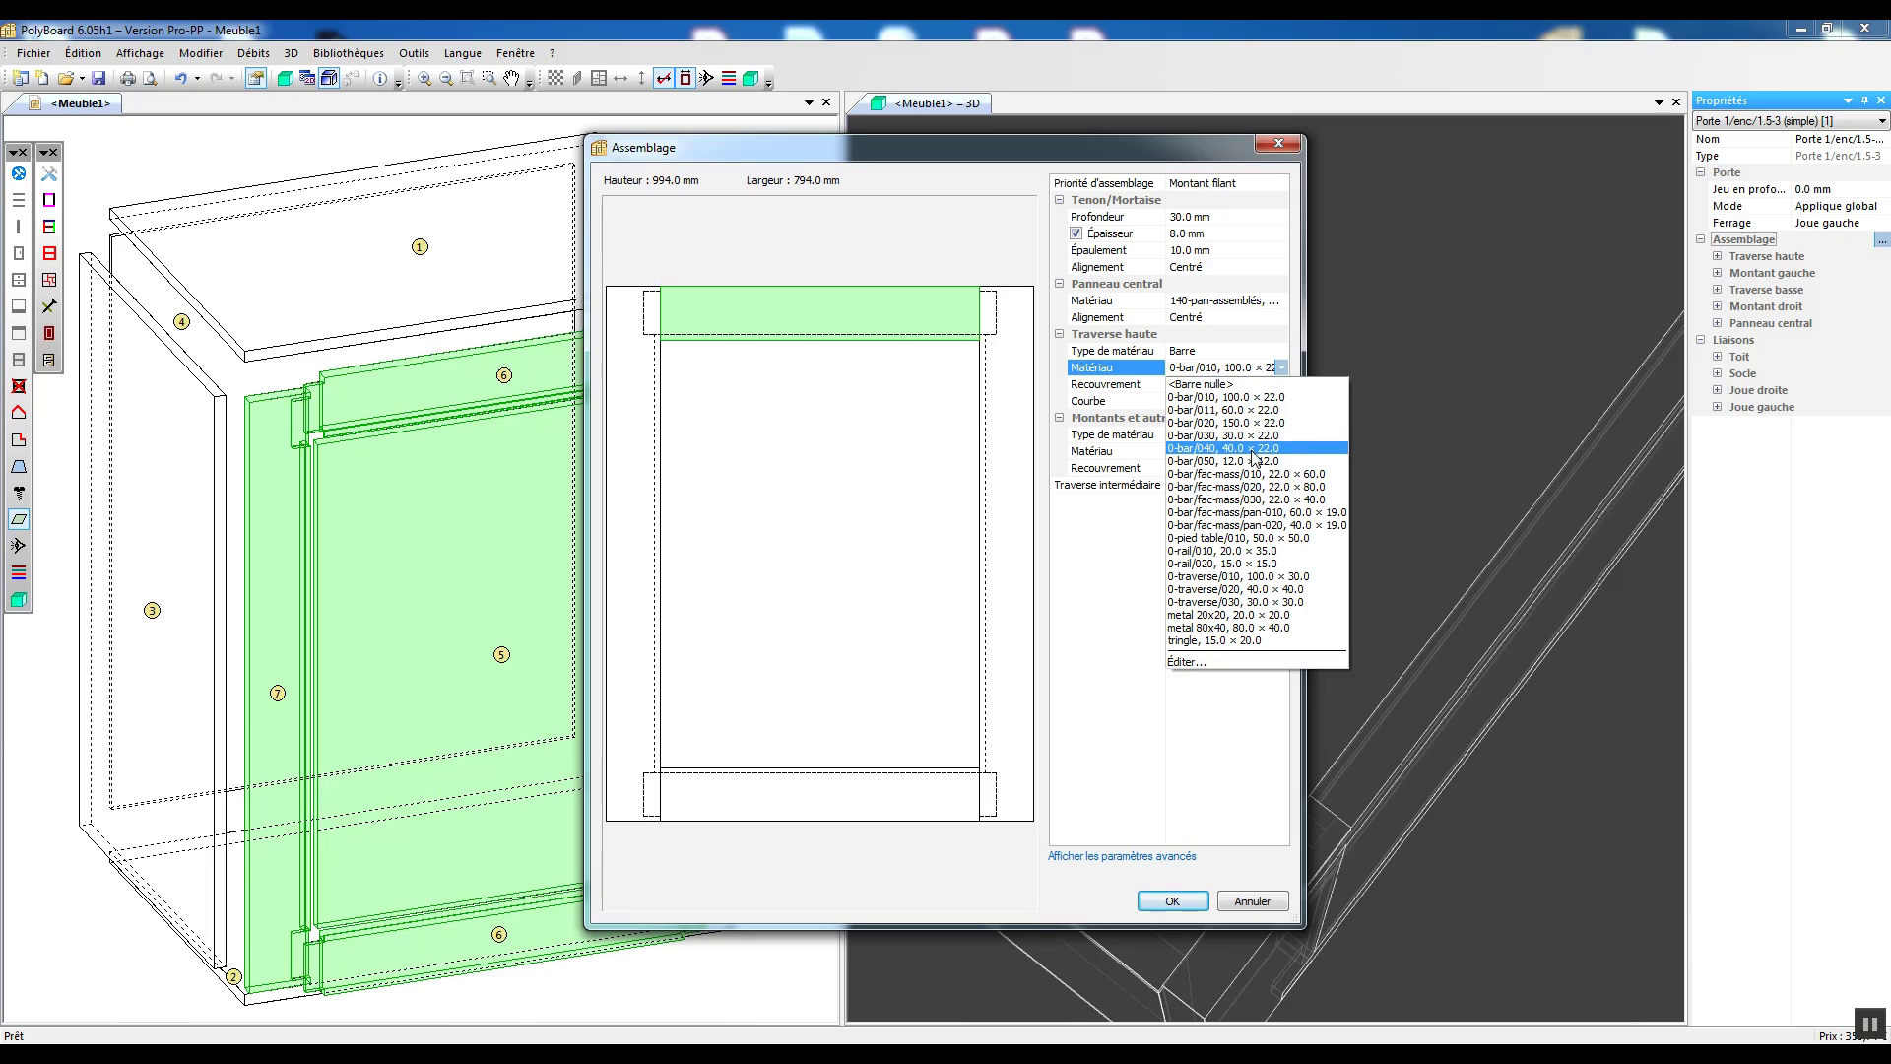
{"action": "left_click", "coordinate": [1238, 423]}
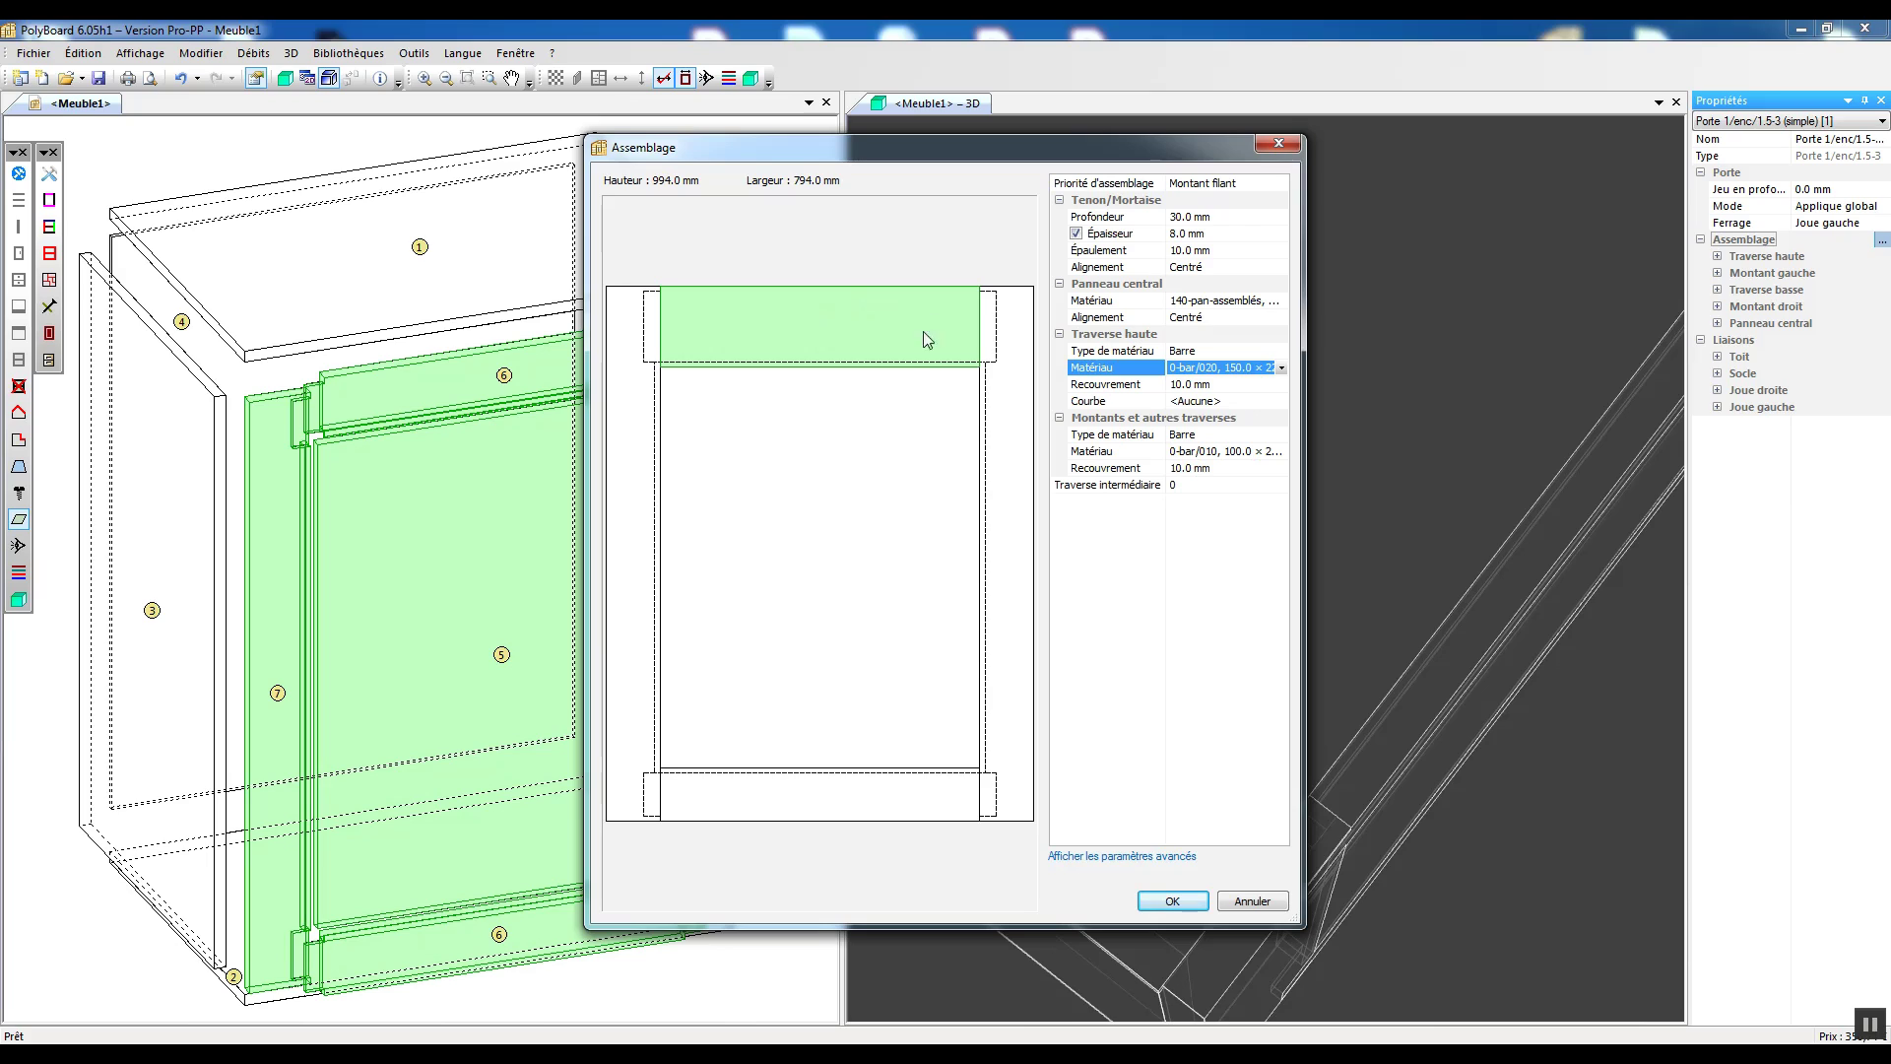
{"action": "left_click", "coordinate": [1193, 385]}
{"action": "type", "text": "20"}
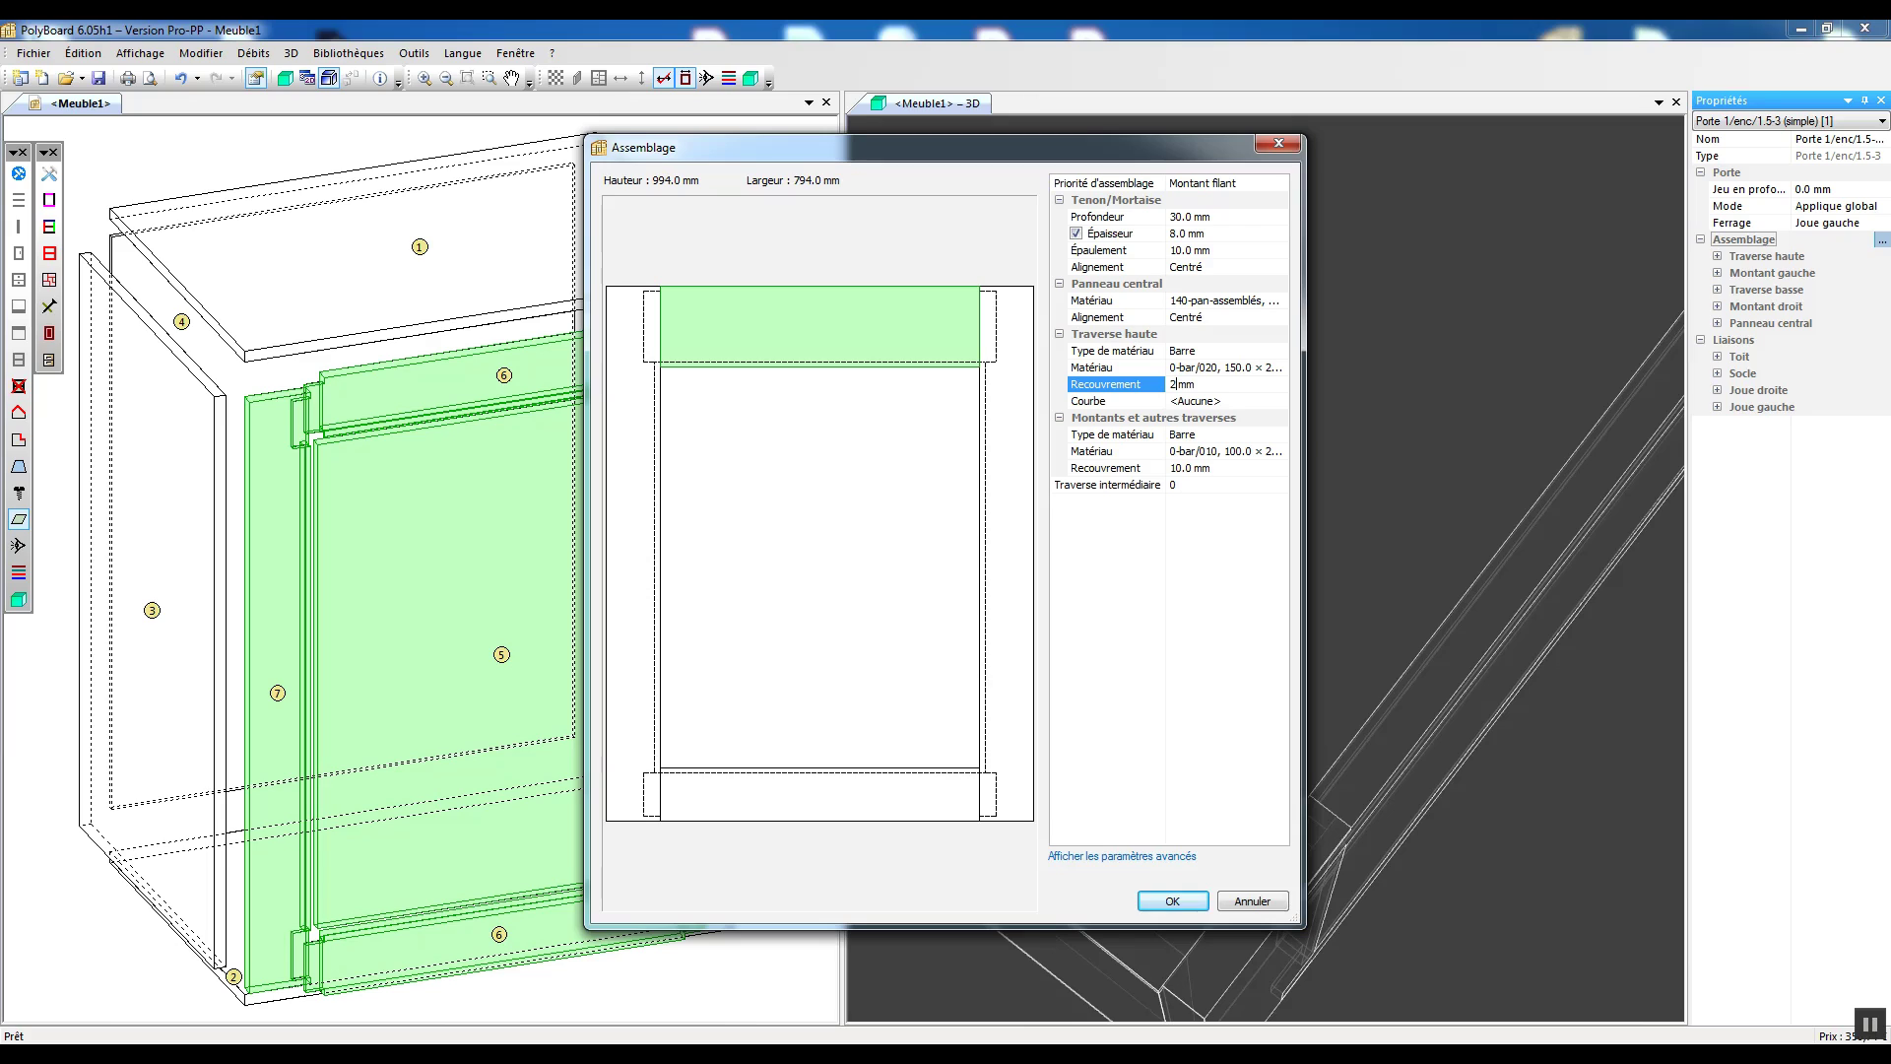
{"action": "key", "text": "Return"}
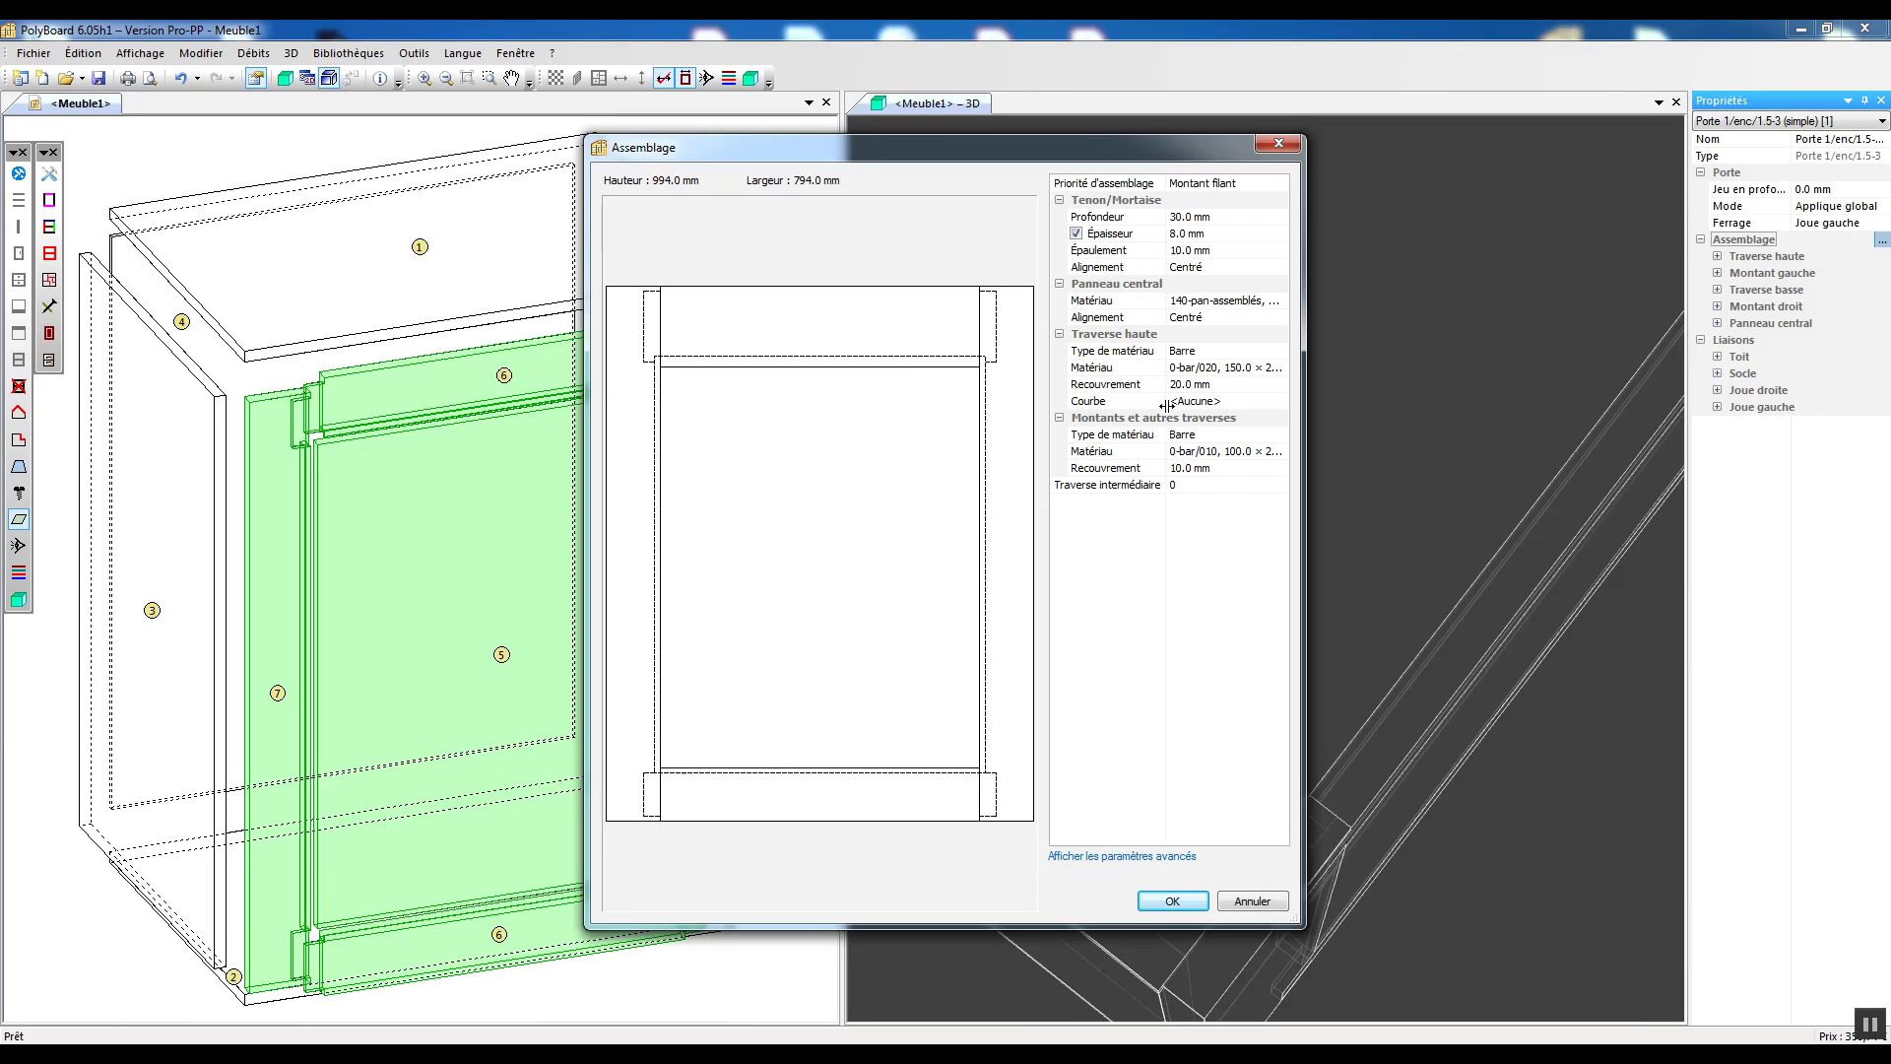
{"action": "left_click", "coordinate": [1195, 389]}
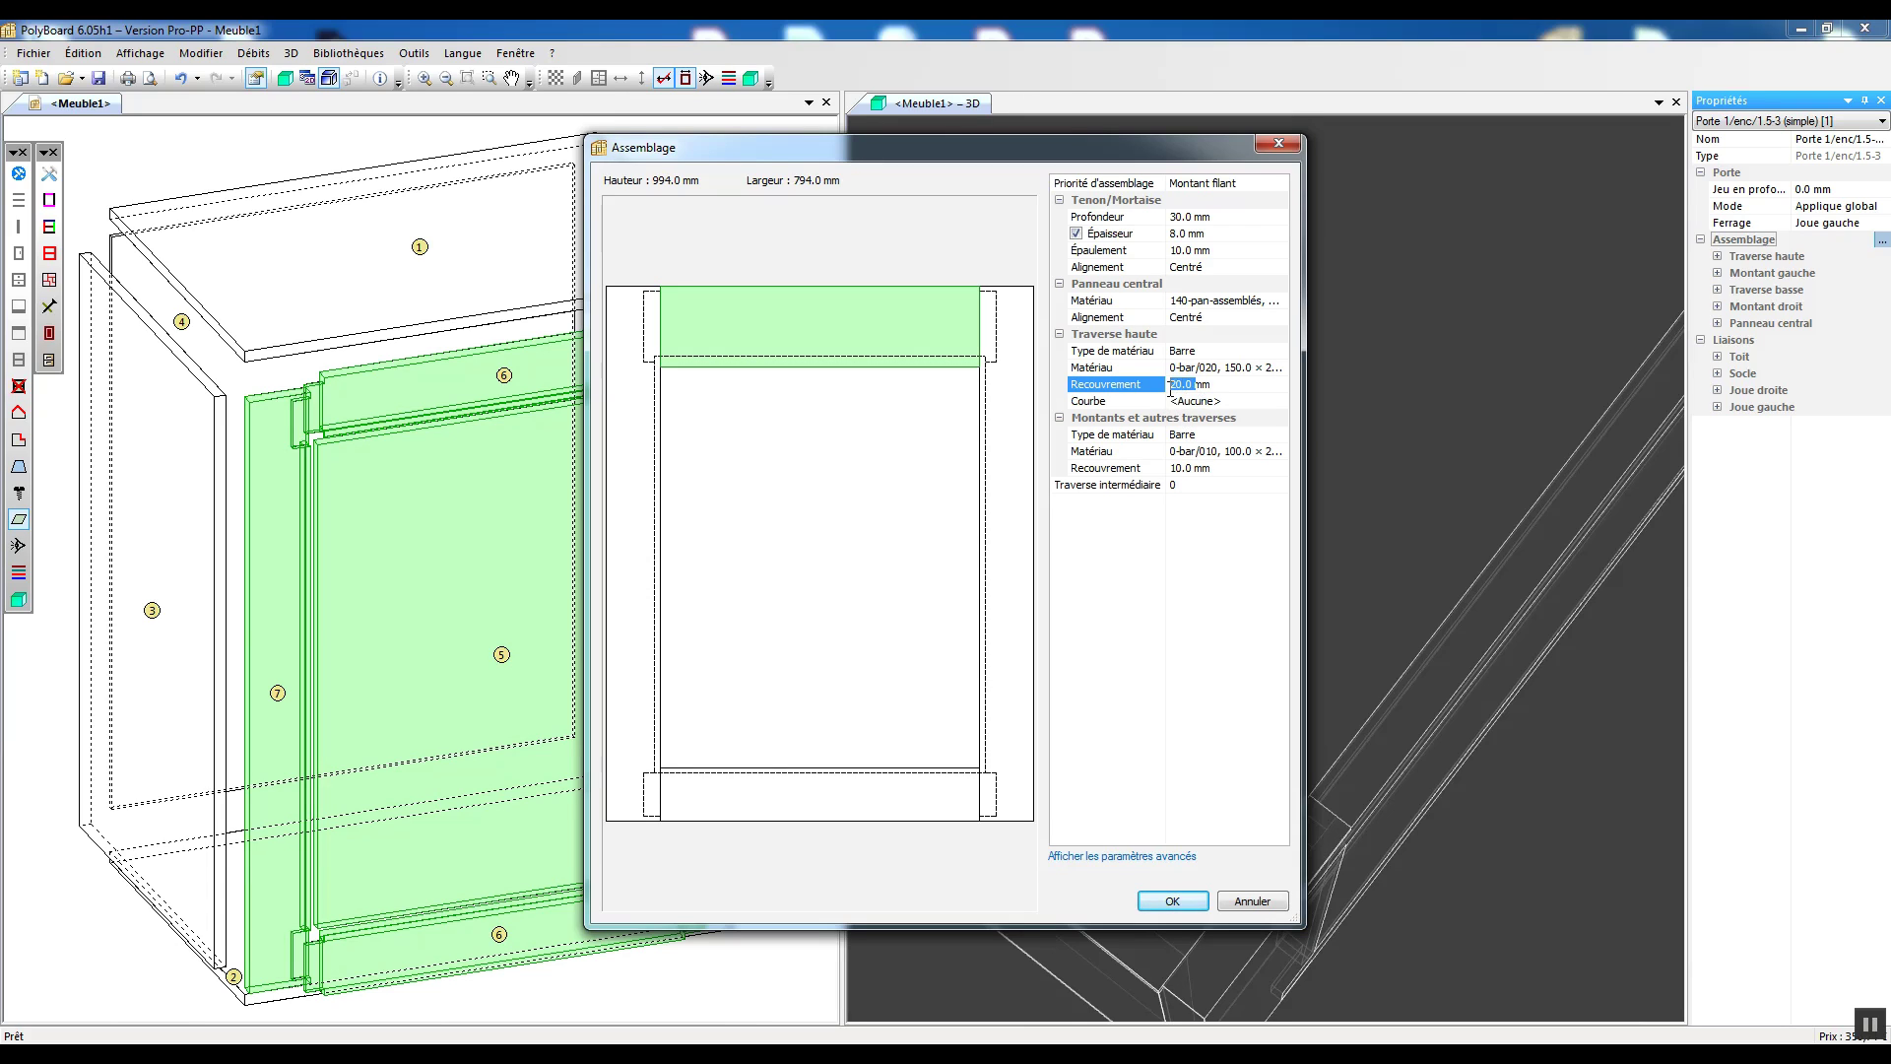
Step: Change the top rail to the Panneau type with the Defaut, 19.0 material and give it an <Arc de cercle> curve
{"action": "left_click", "coordinate": [1192, 351]}
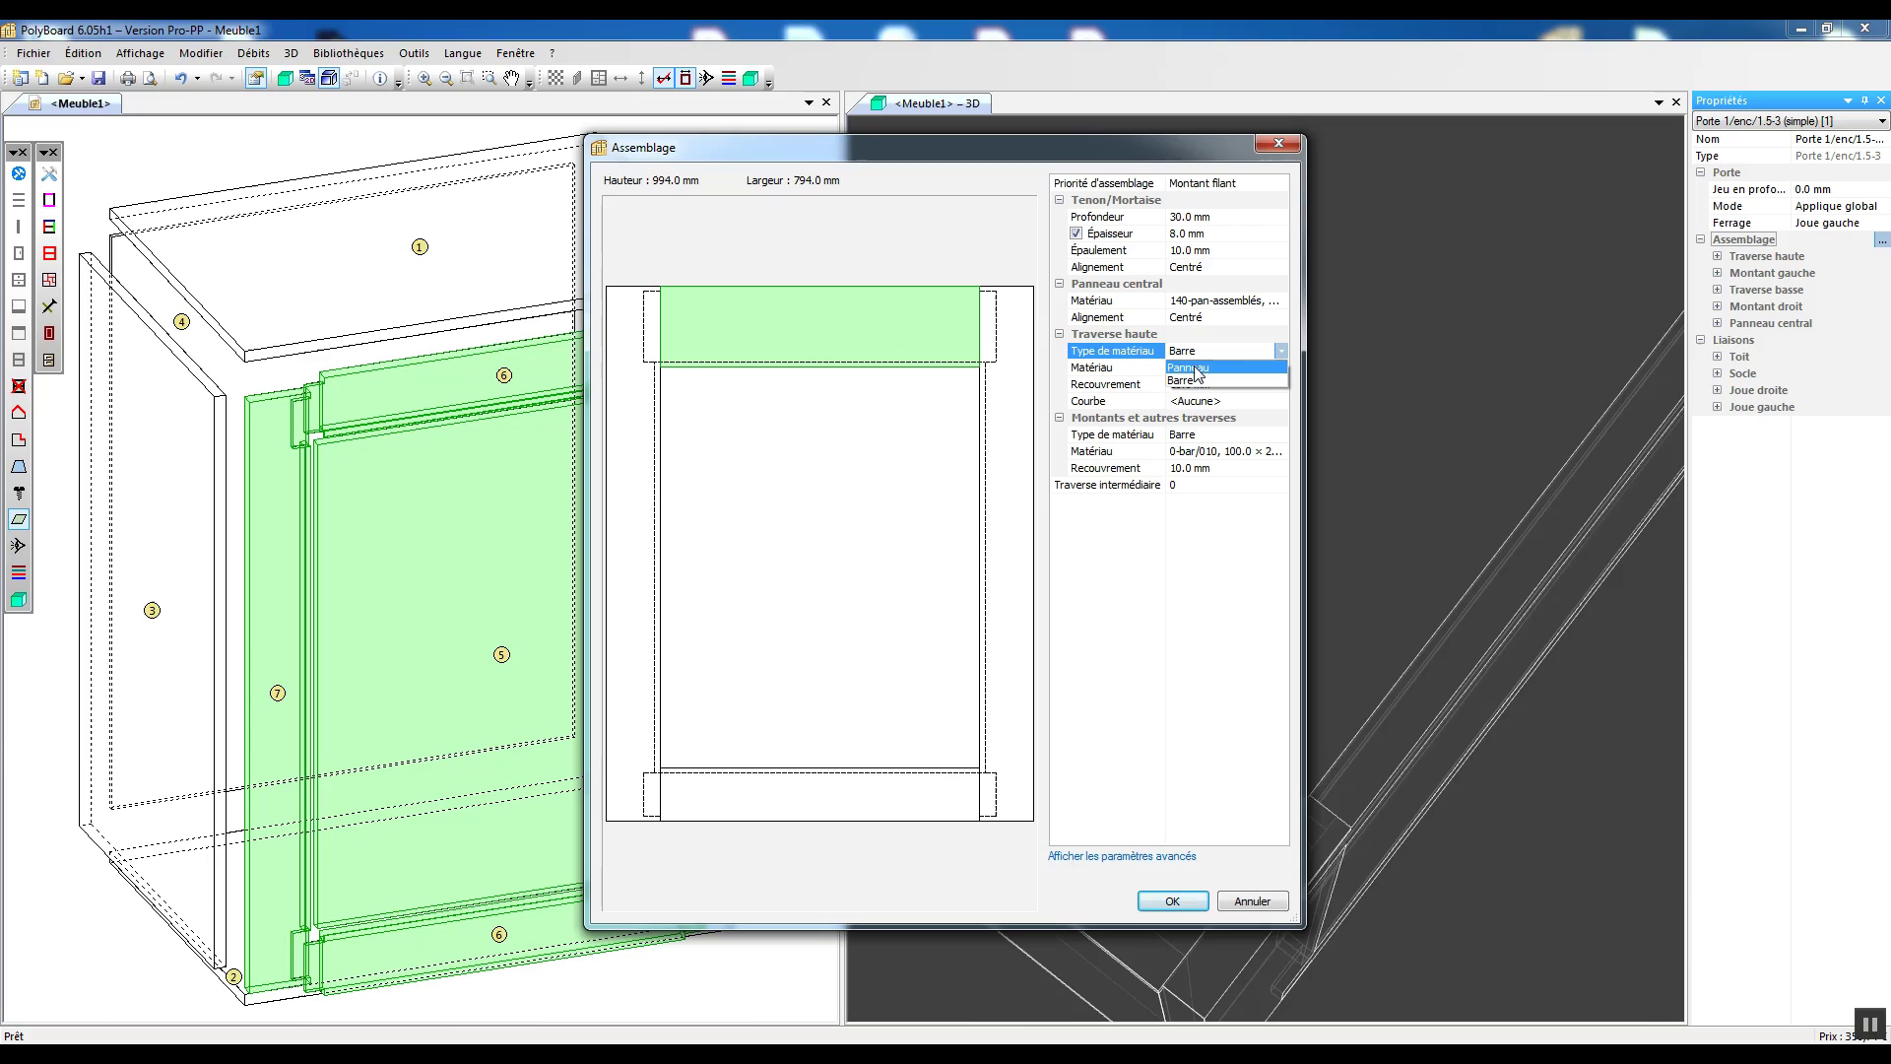
{"action": "left_click", "coordinate": [1194, 368]}
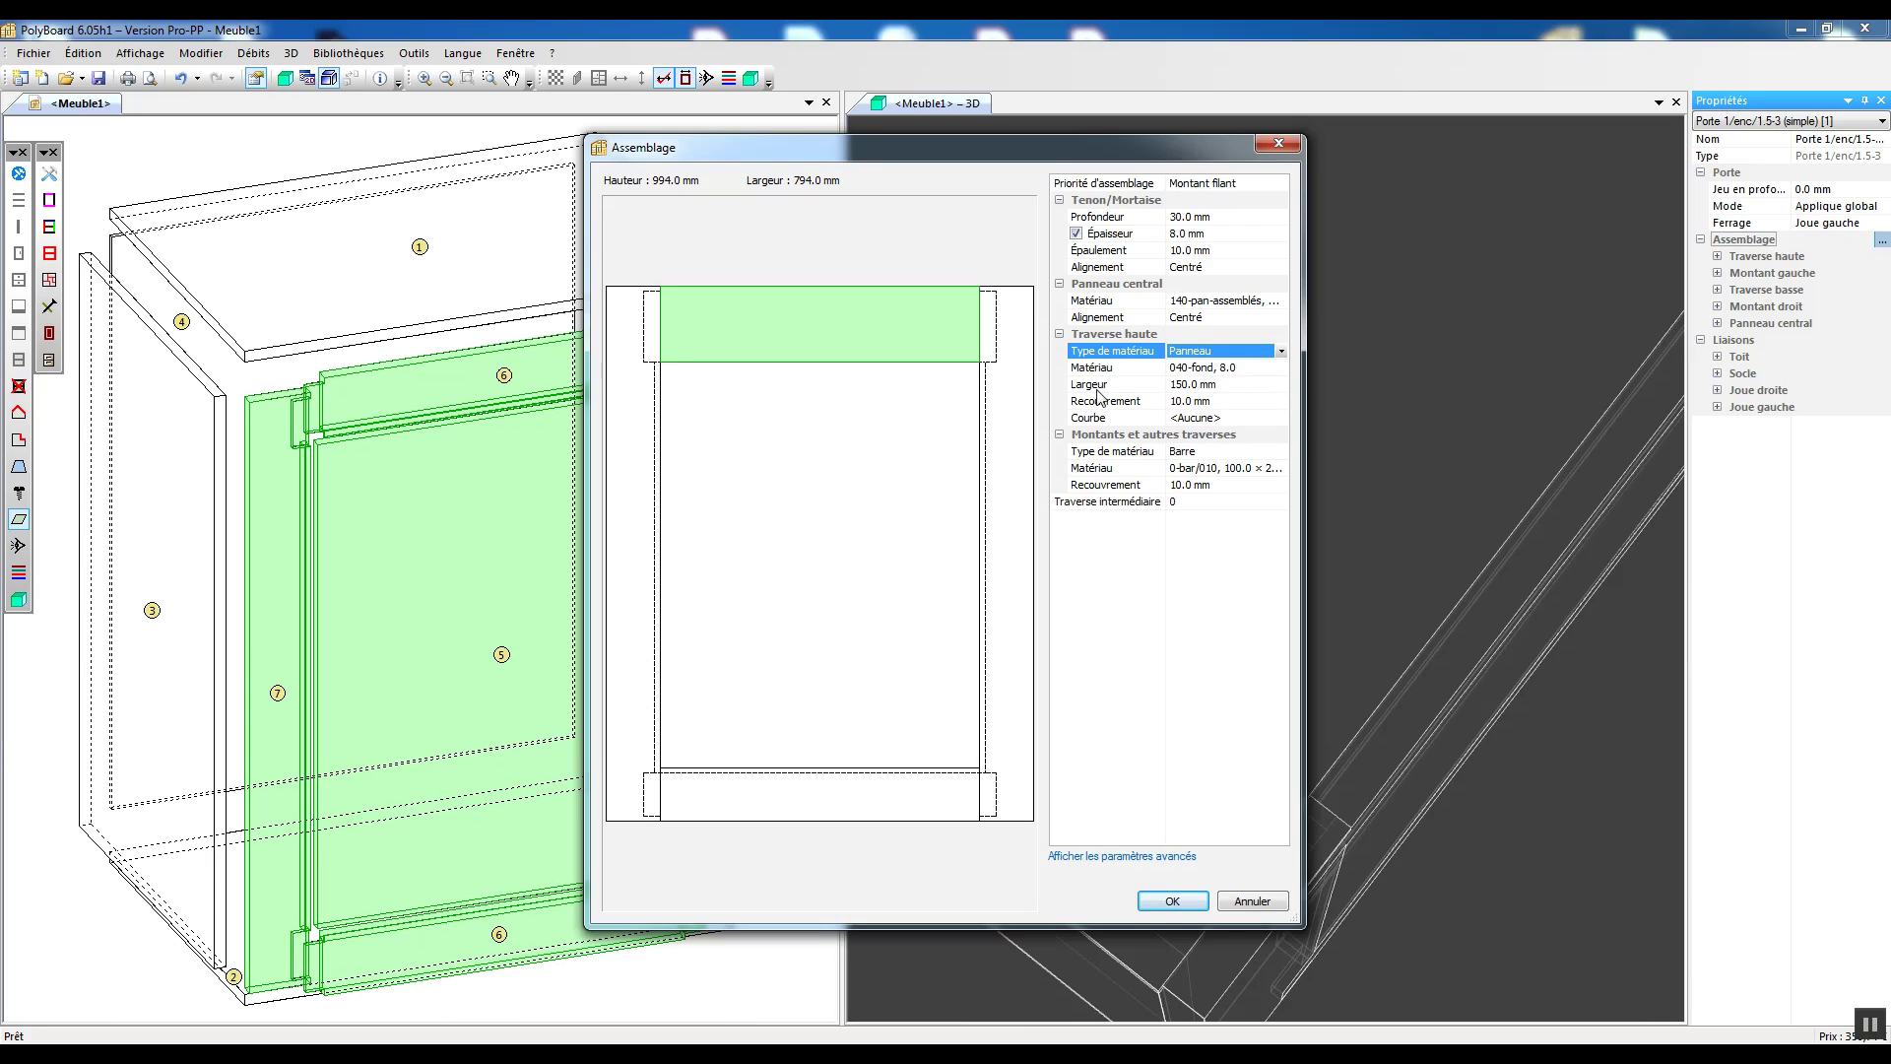
{"action": "left_click", "coordinate": [1208, 368]}
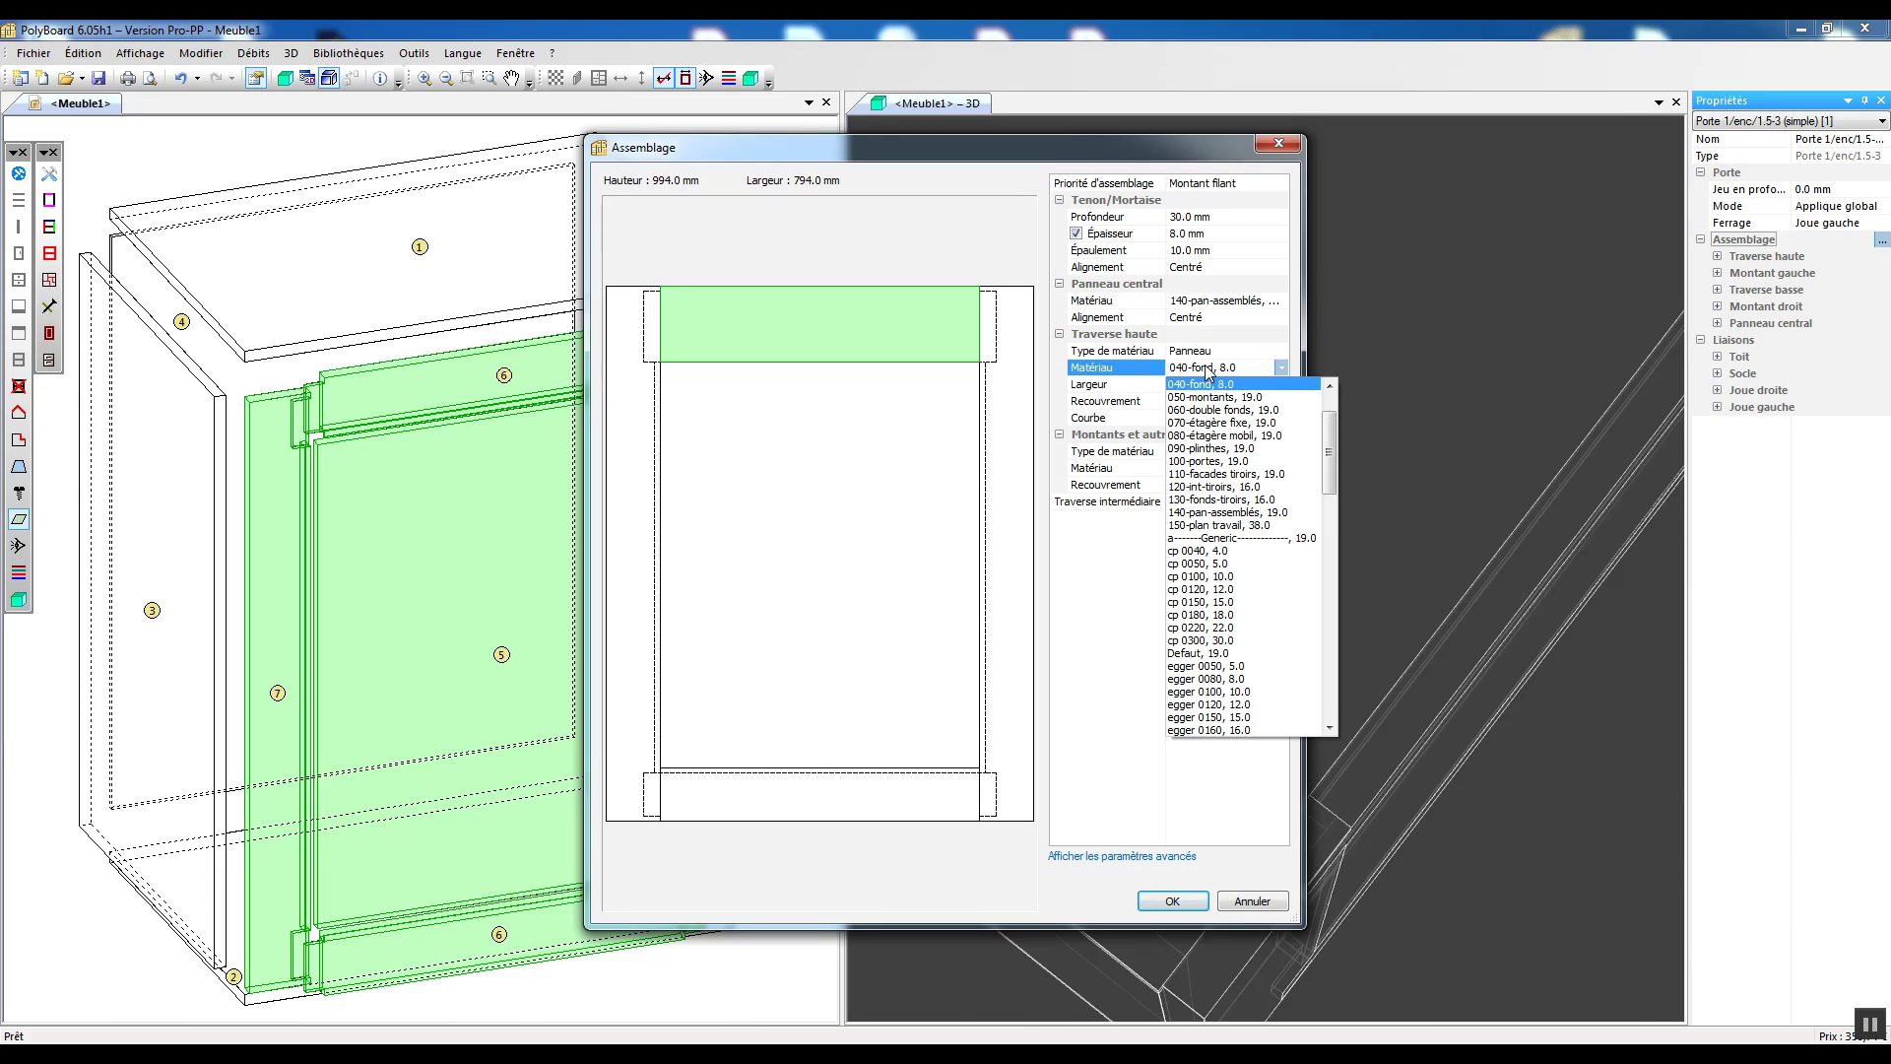
{"action": "left_click", "coordinate": [1224, 652]}
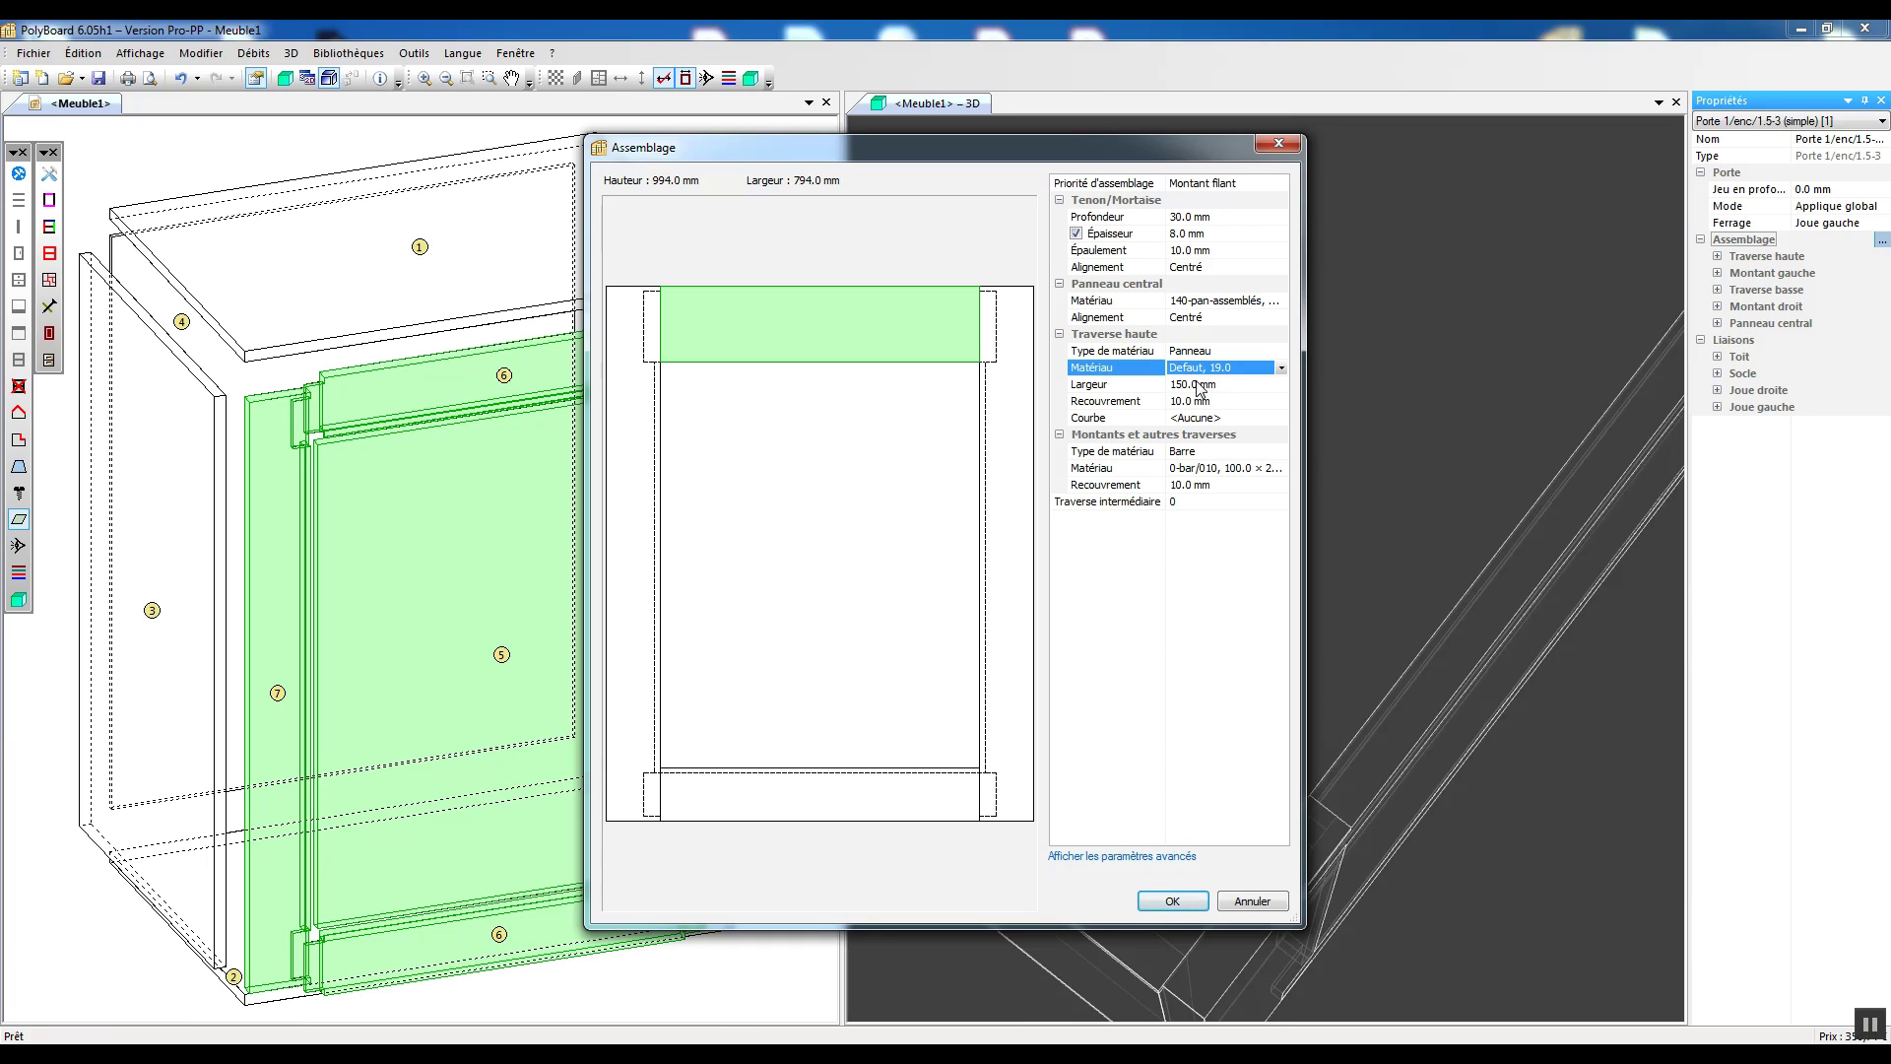
{"action": "left_click", "coordinate": [1204, 419]}
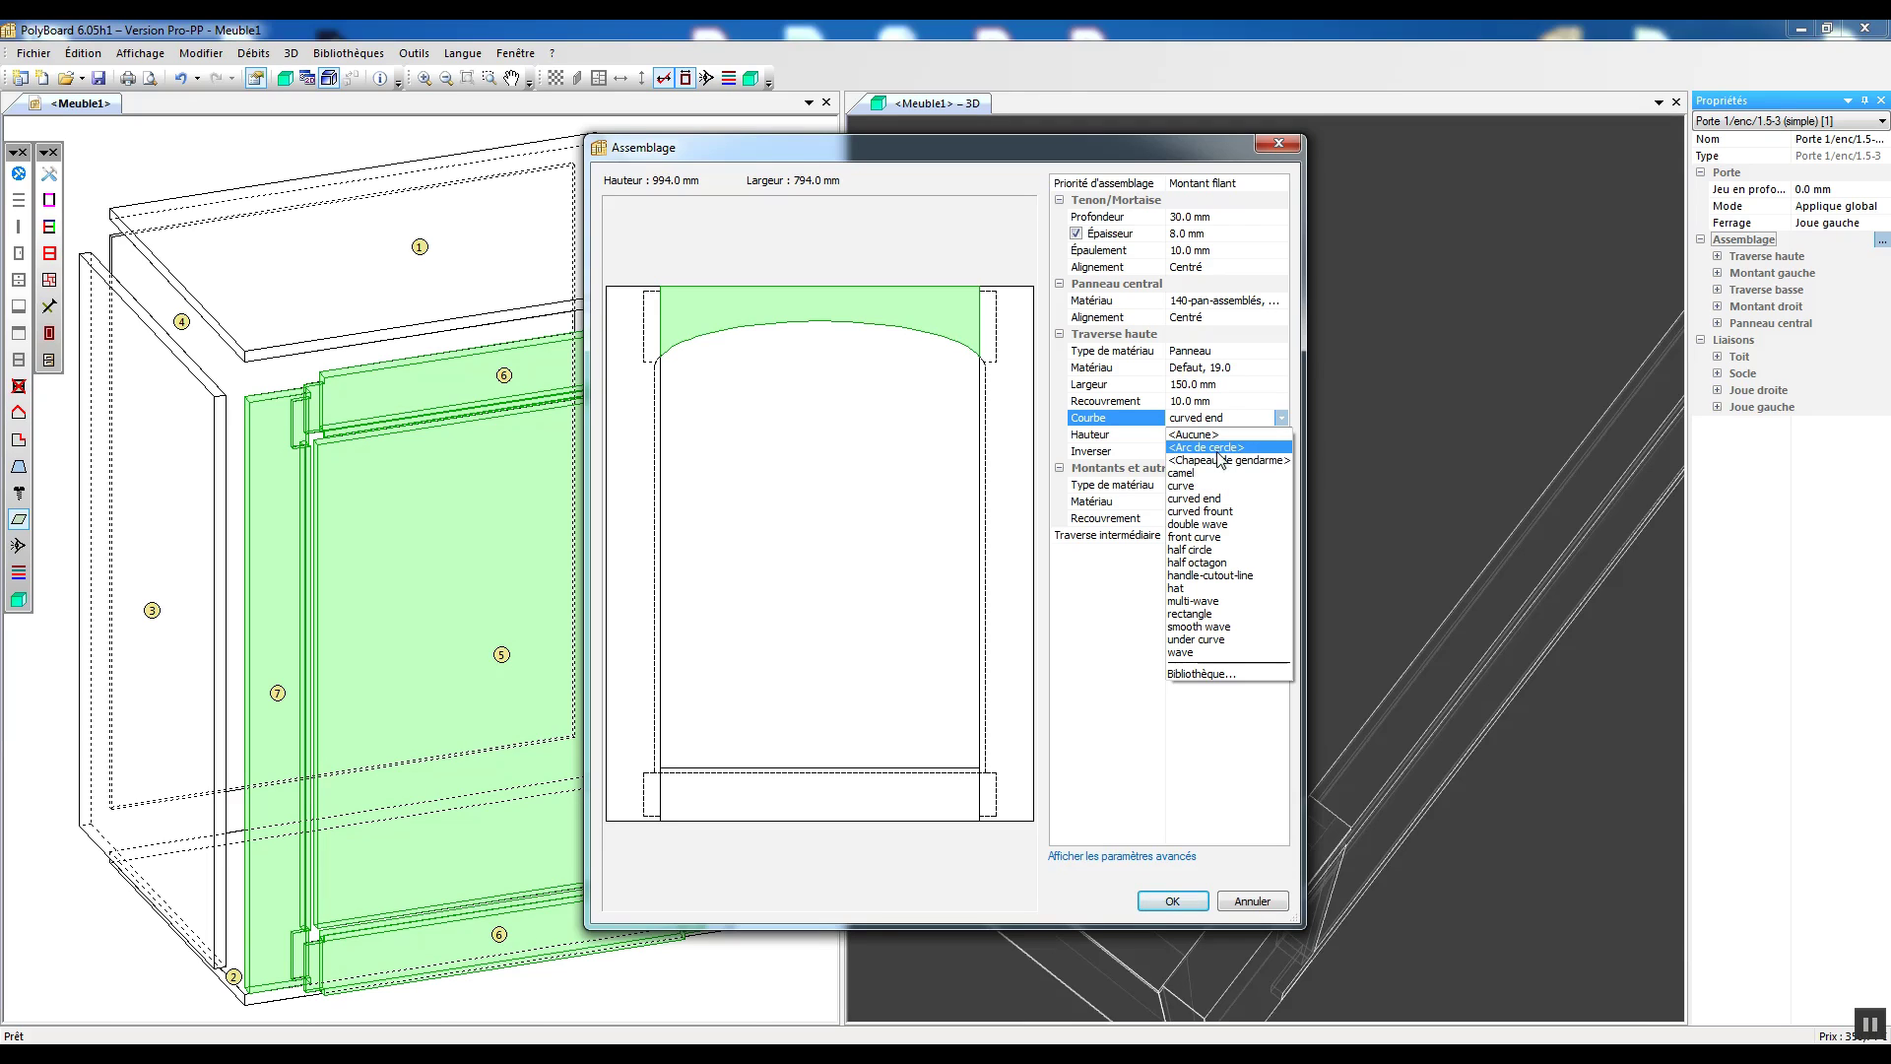
{"action": "left_click", "coordinate": [1208, 448]}
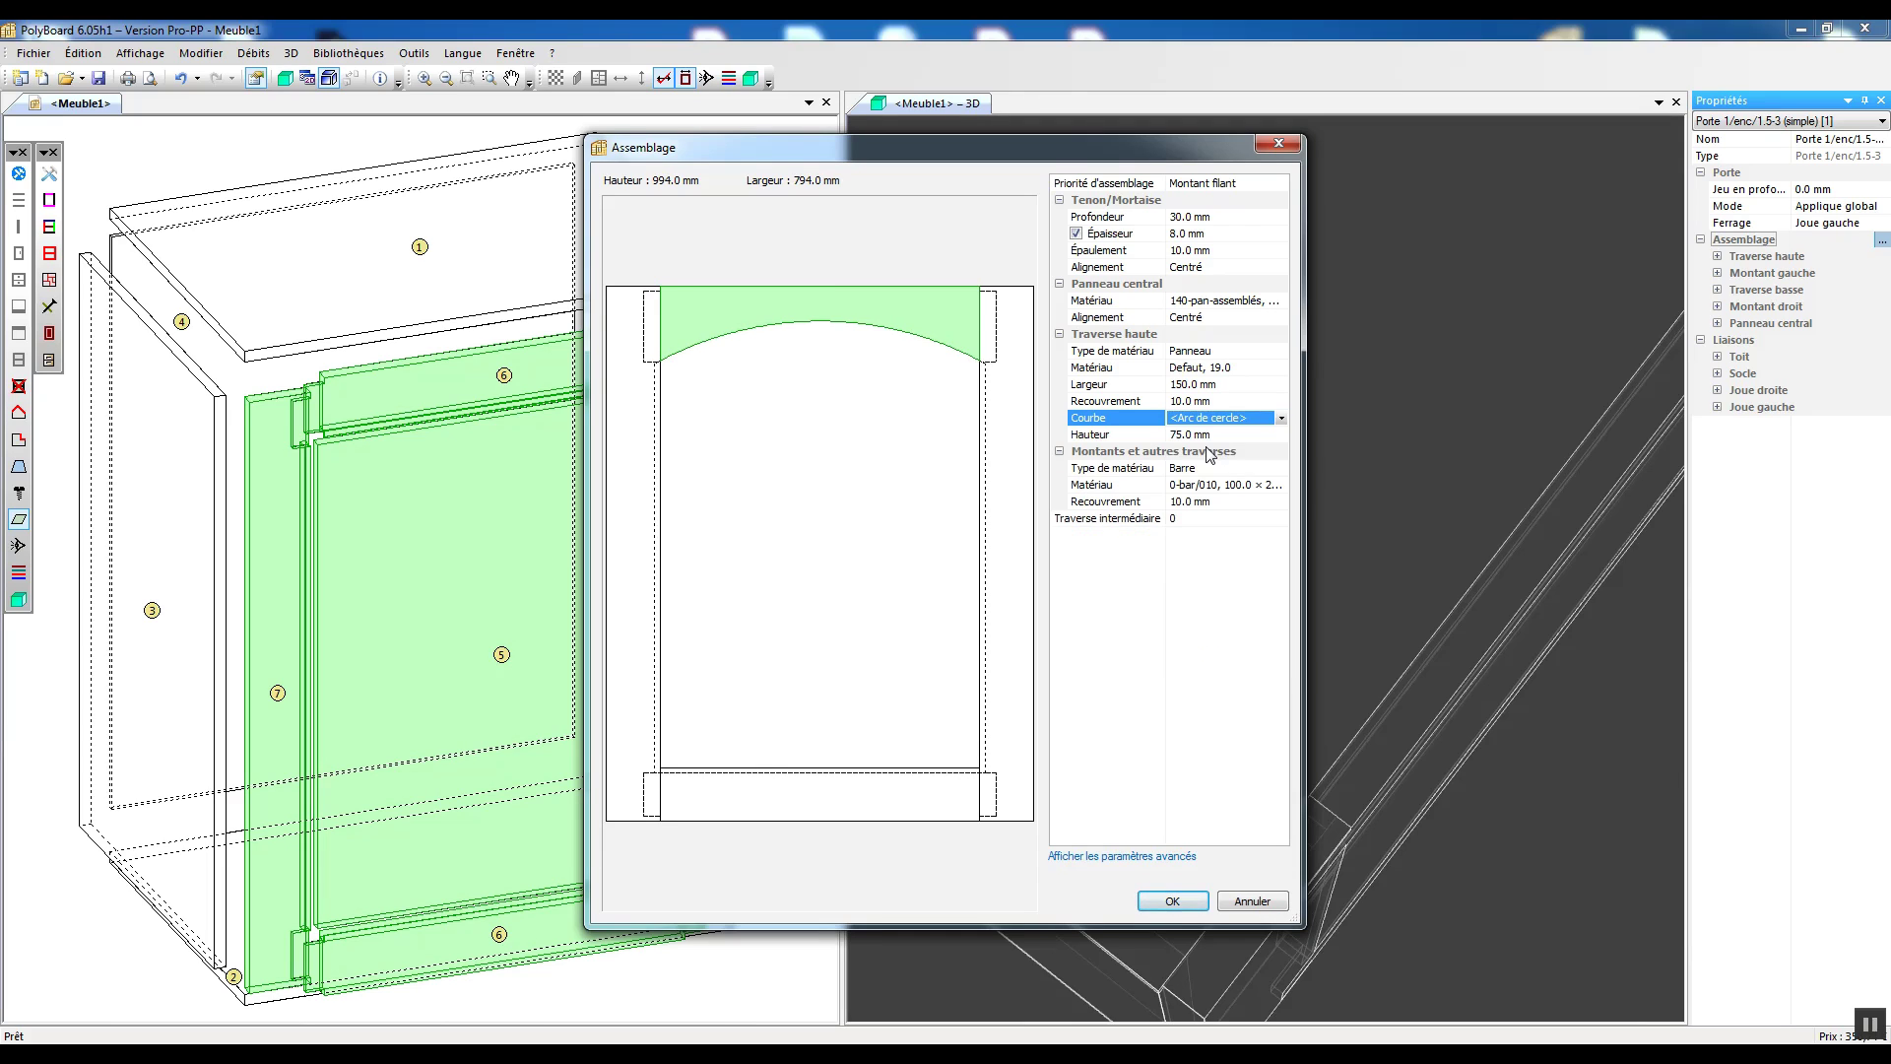
Step: Add one intermediate rail (Traverse intermédiaire) to the door frame
{"action": "left_click", "coordinate": [1185, 519]}
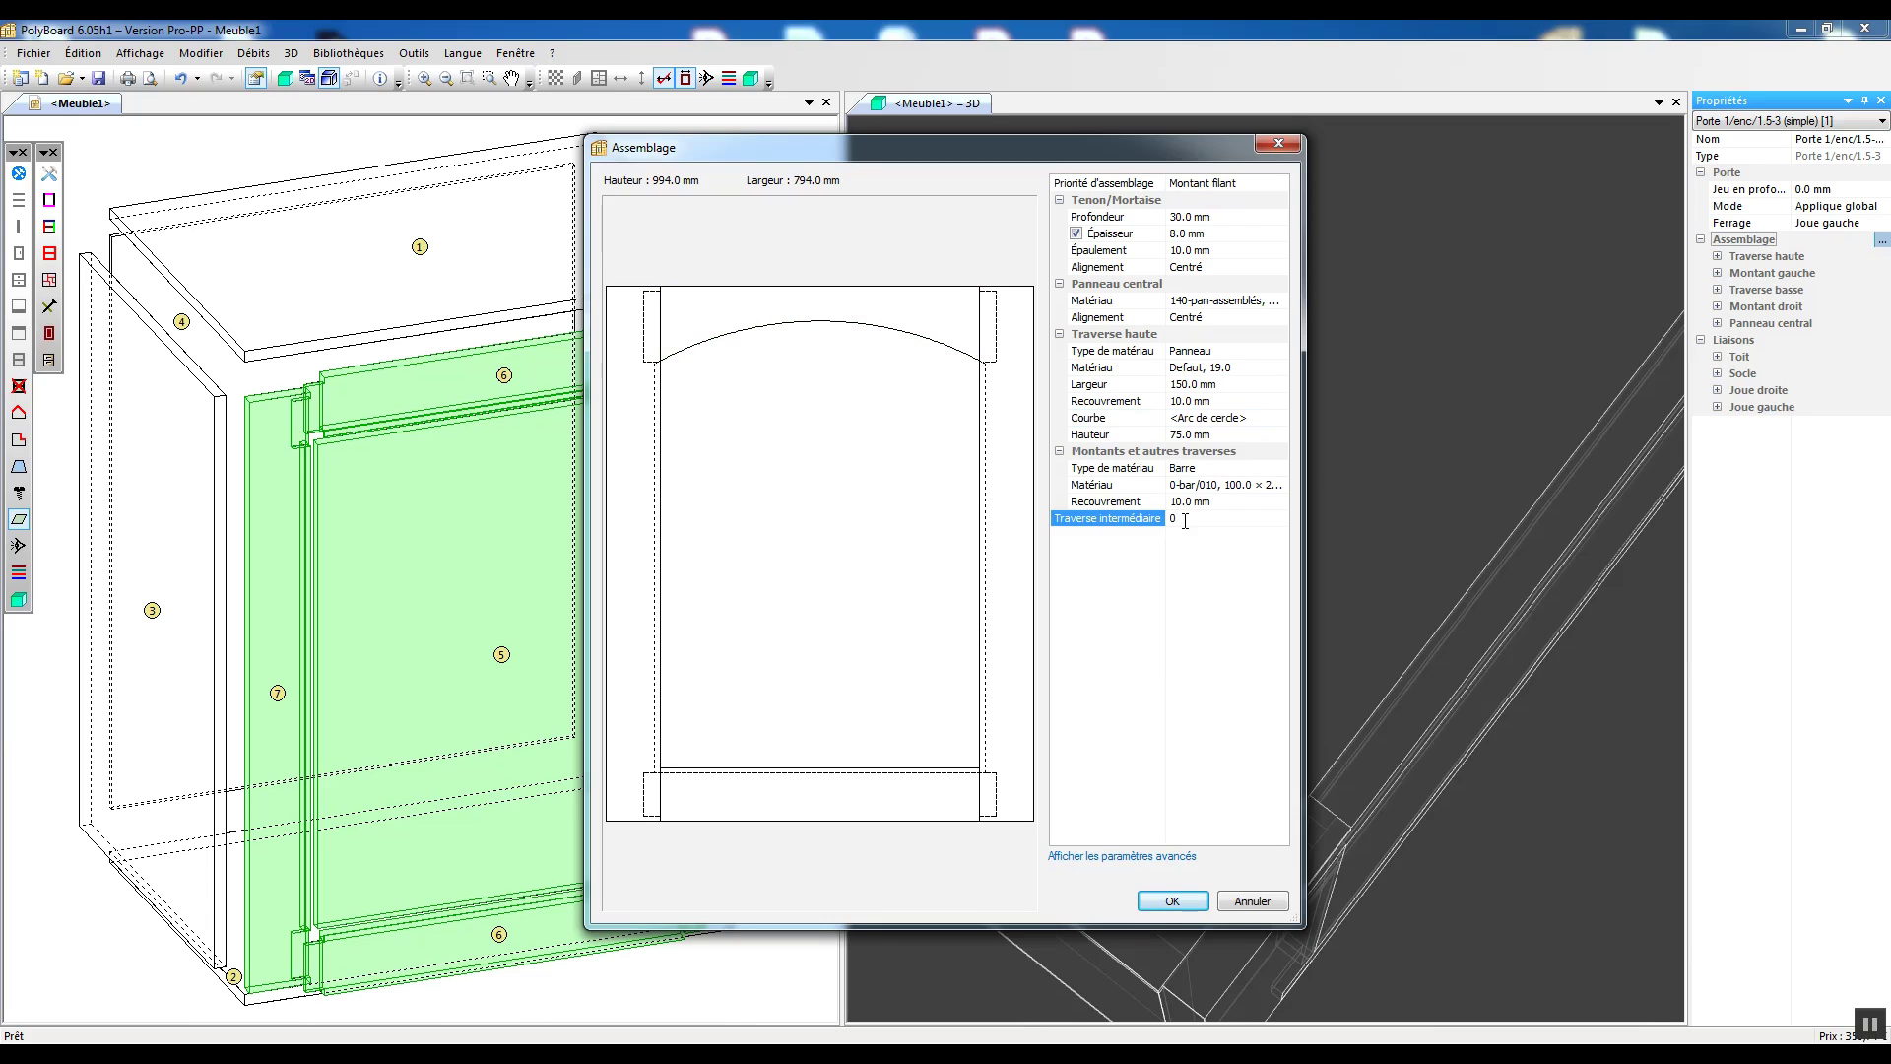
{"action": "type", "text": "1"}
{"action": "key", "text": "Return"}
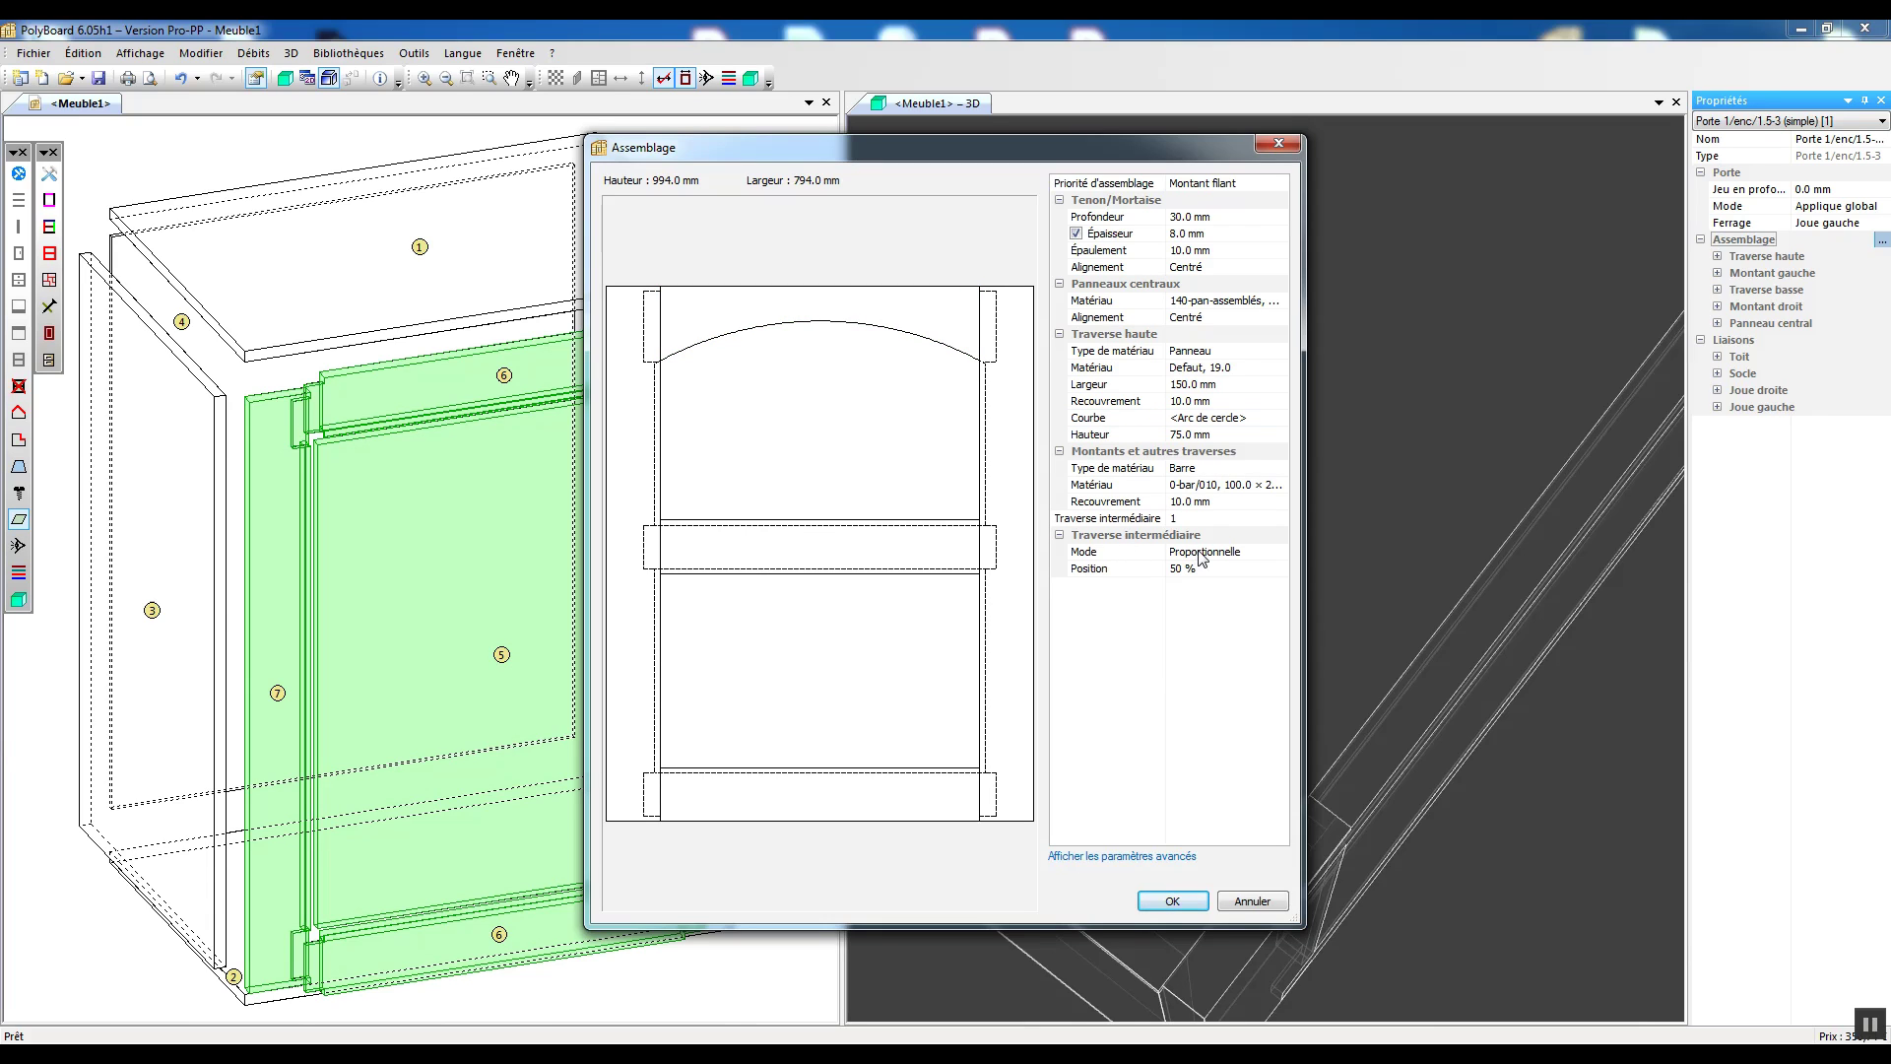
Step: Position the intermediate rail by distance from the top (Distance depuis le haut) at 300 mm
{"action": "left_click", "coordinate": [1201, 553]}
{"action": "left_click", "coordinate": [1201, 554]}
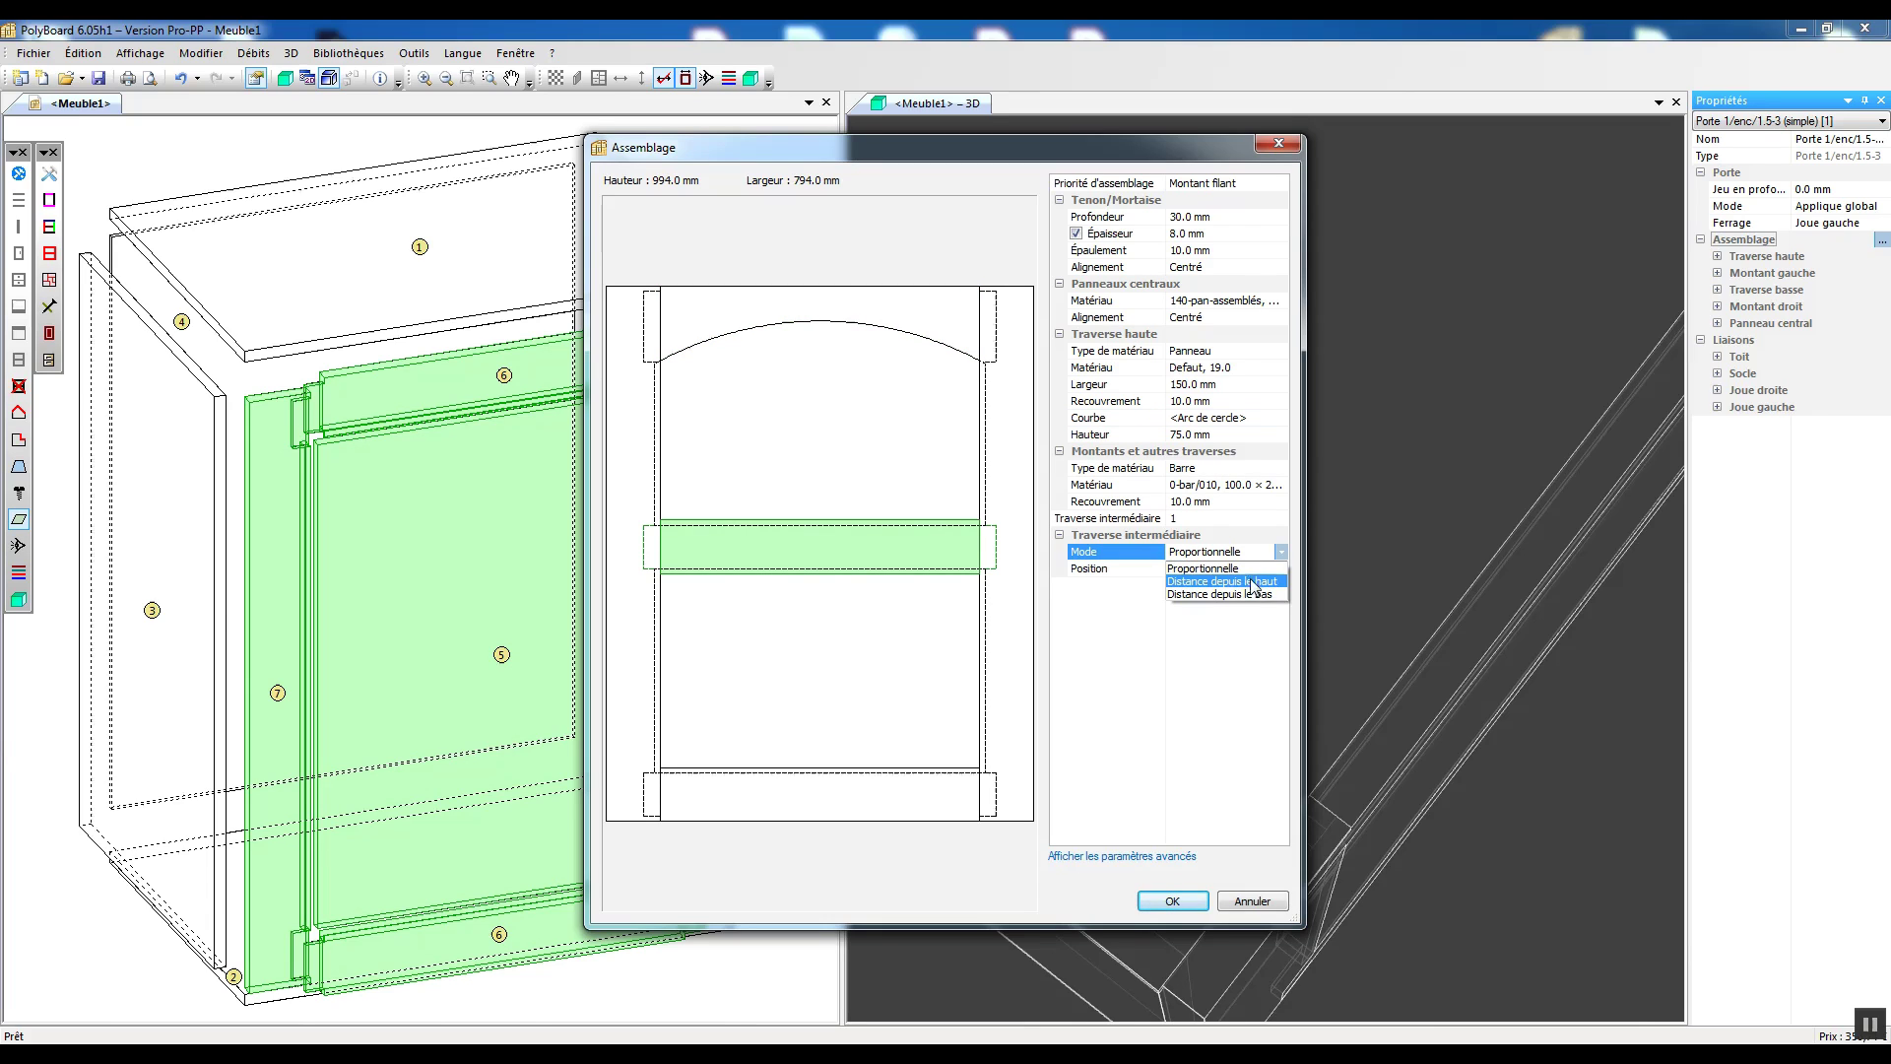
{"action": "left_click", "coordinate": [1240, 582]}
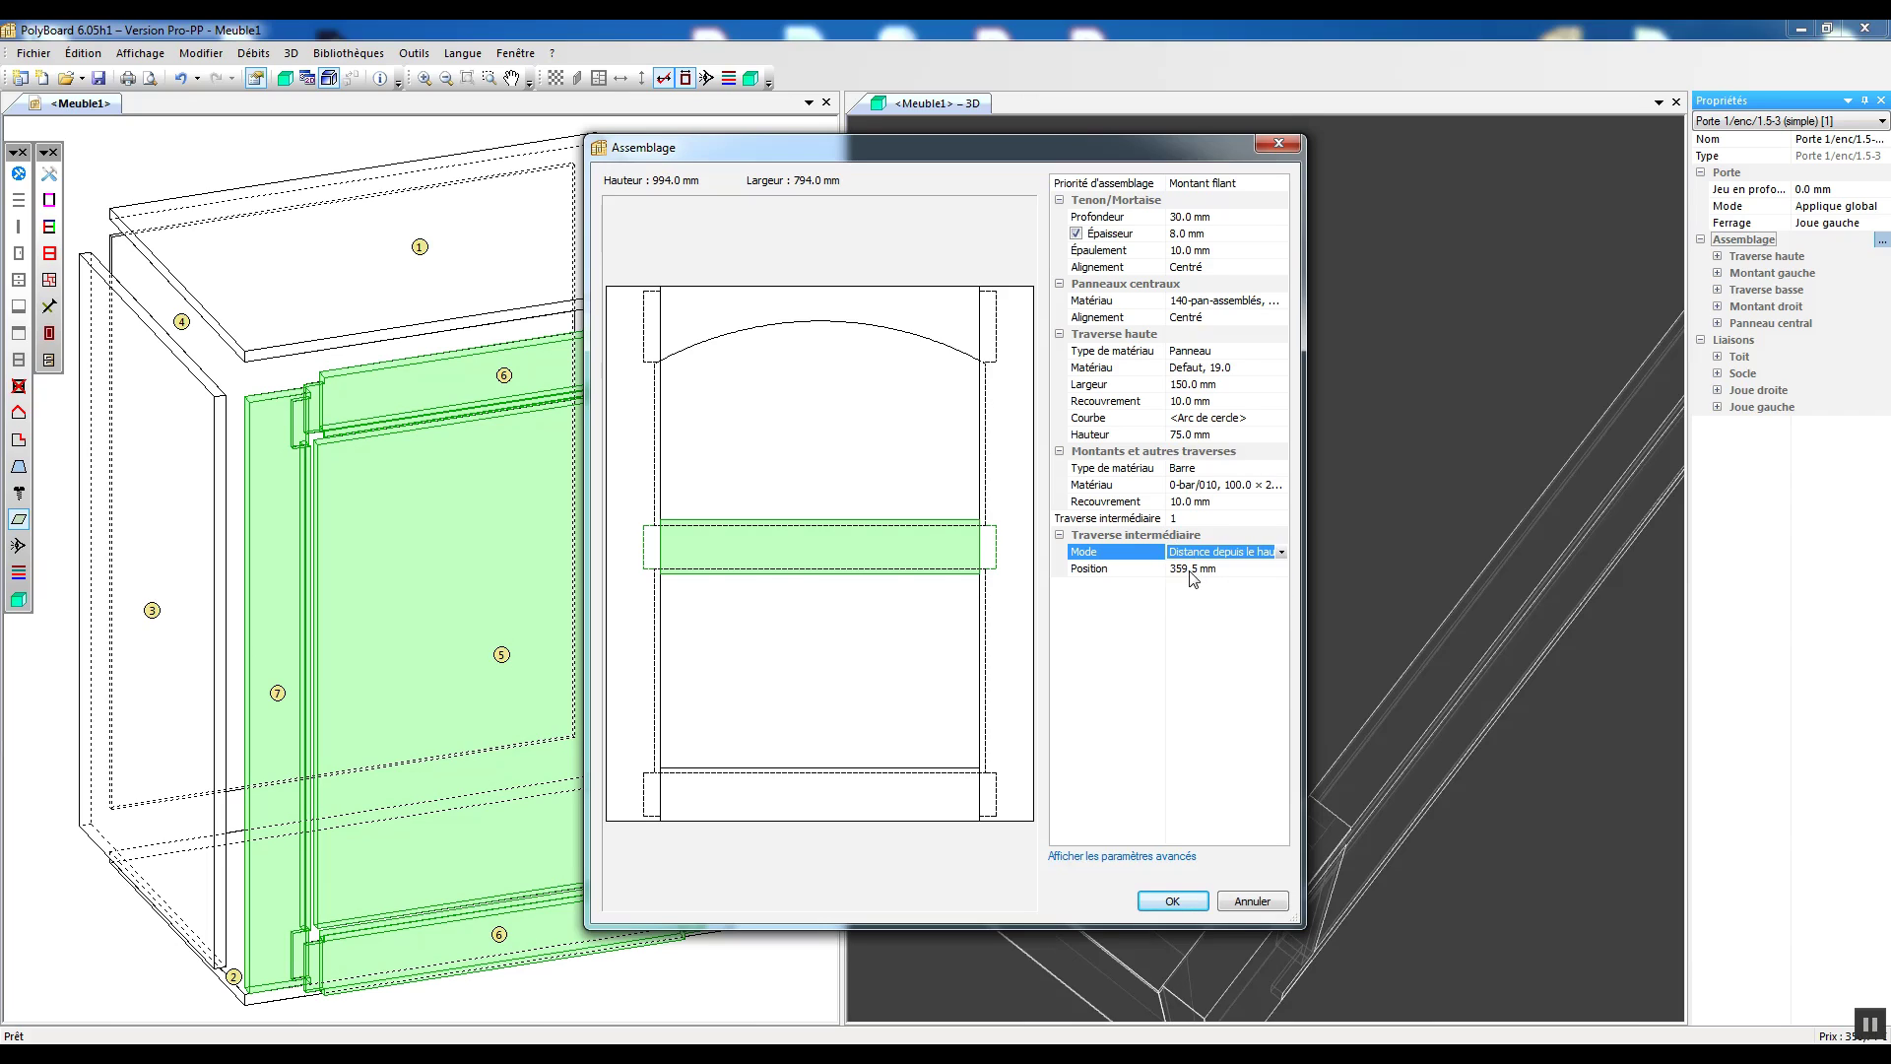
{"action": "left_click", "coordinate": [1188, 569]}
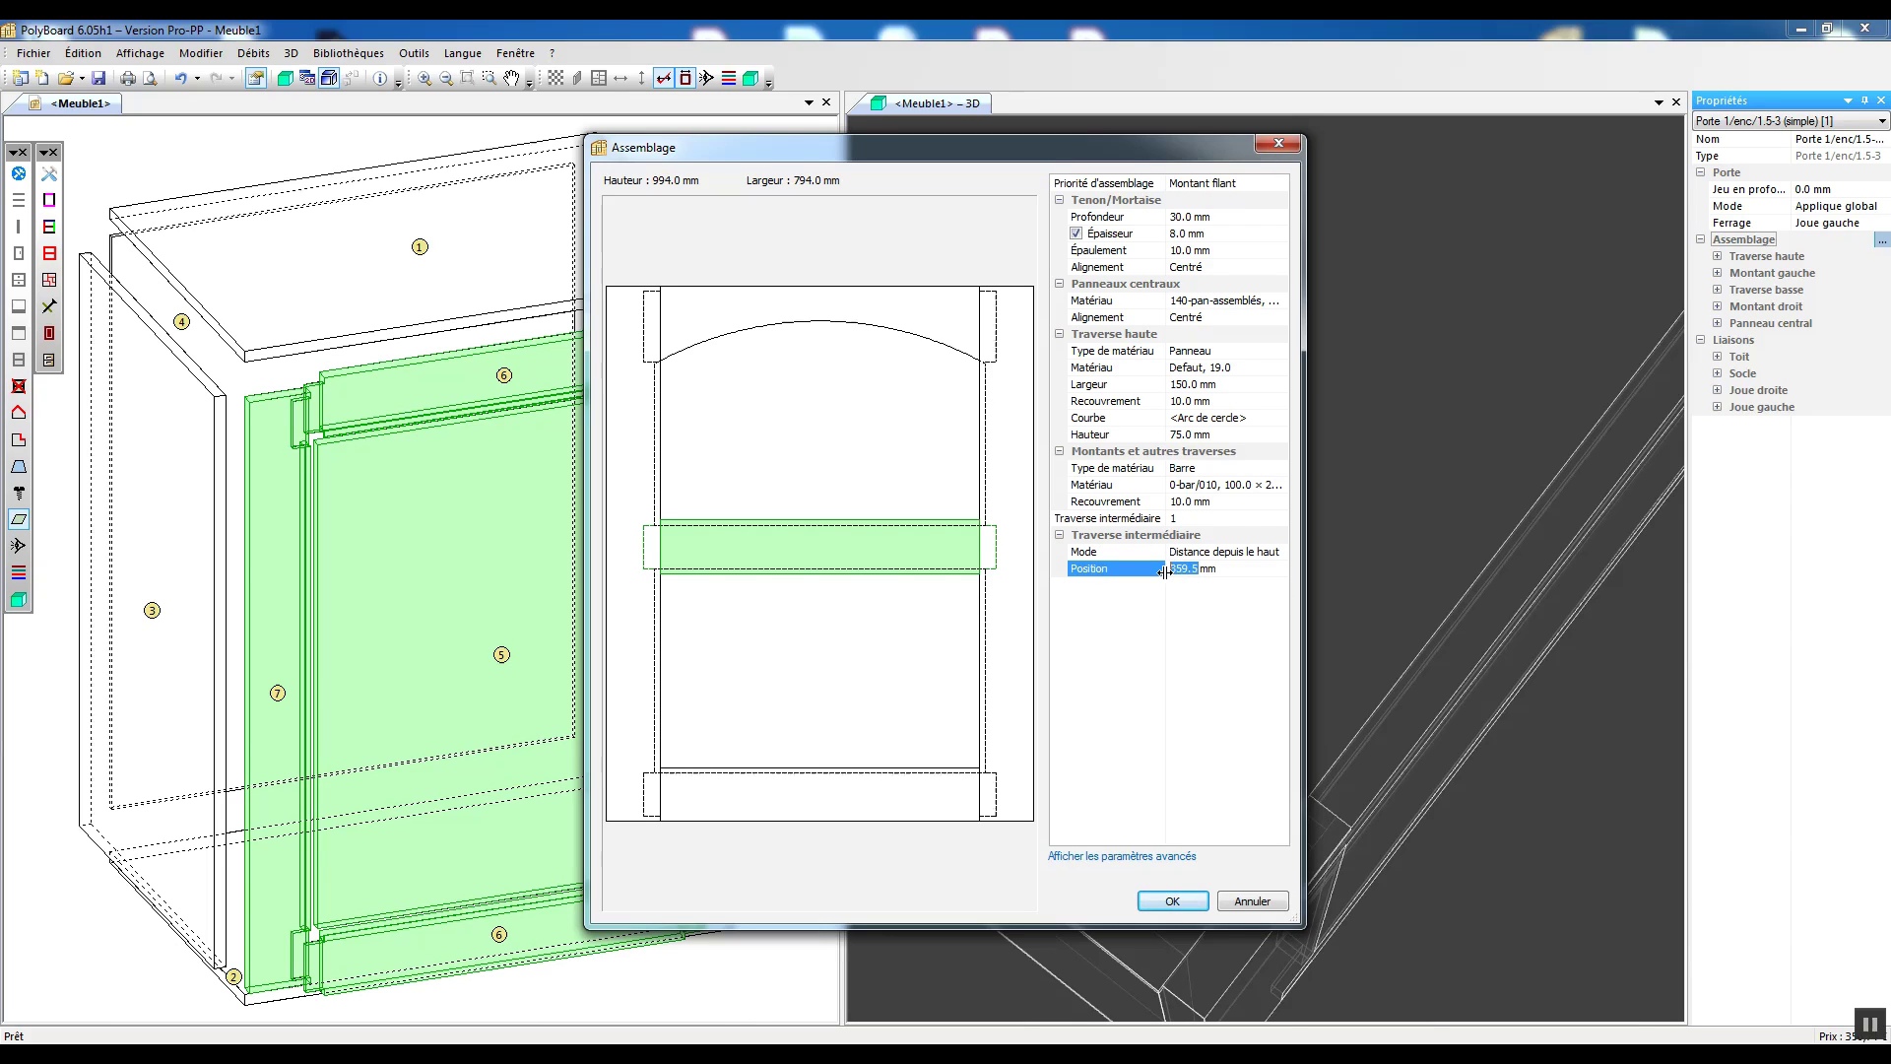
{"action": "type", "text": "300"}
{"action": "key", "text": "Return"}
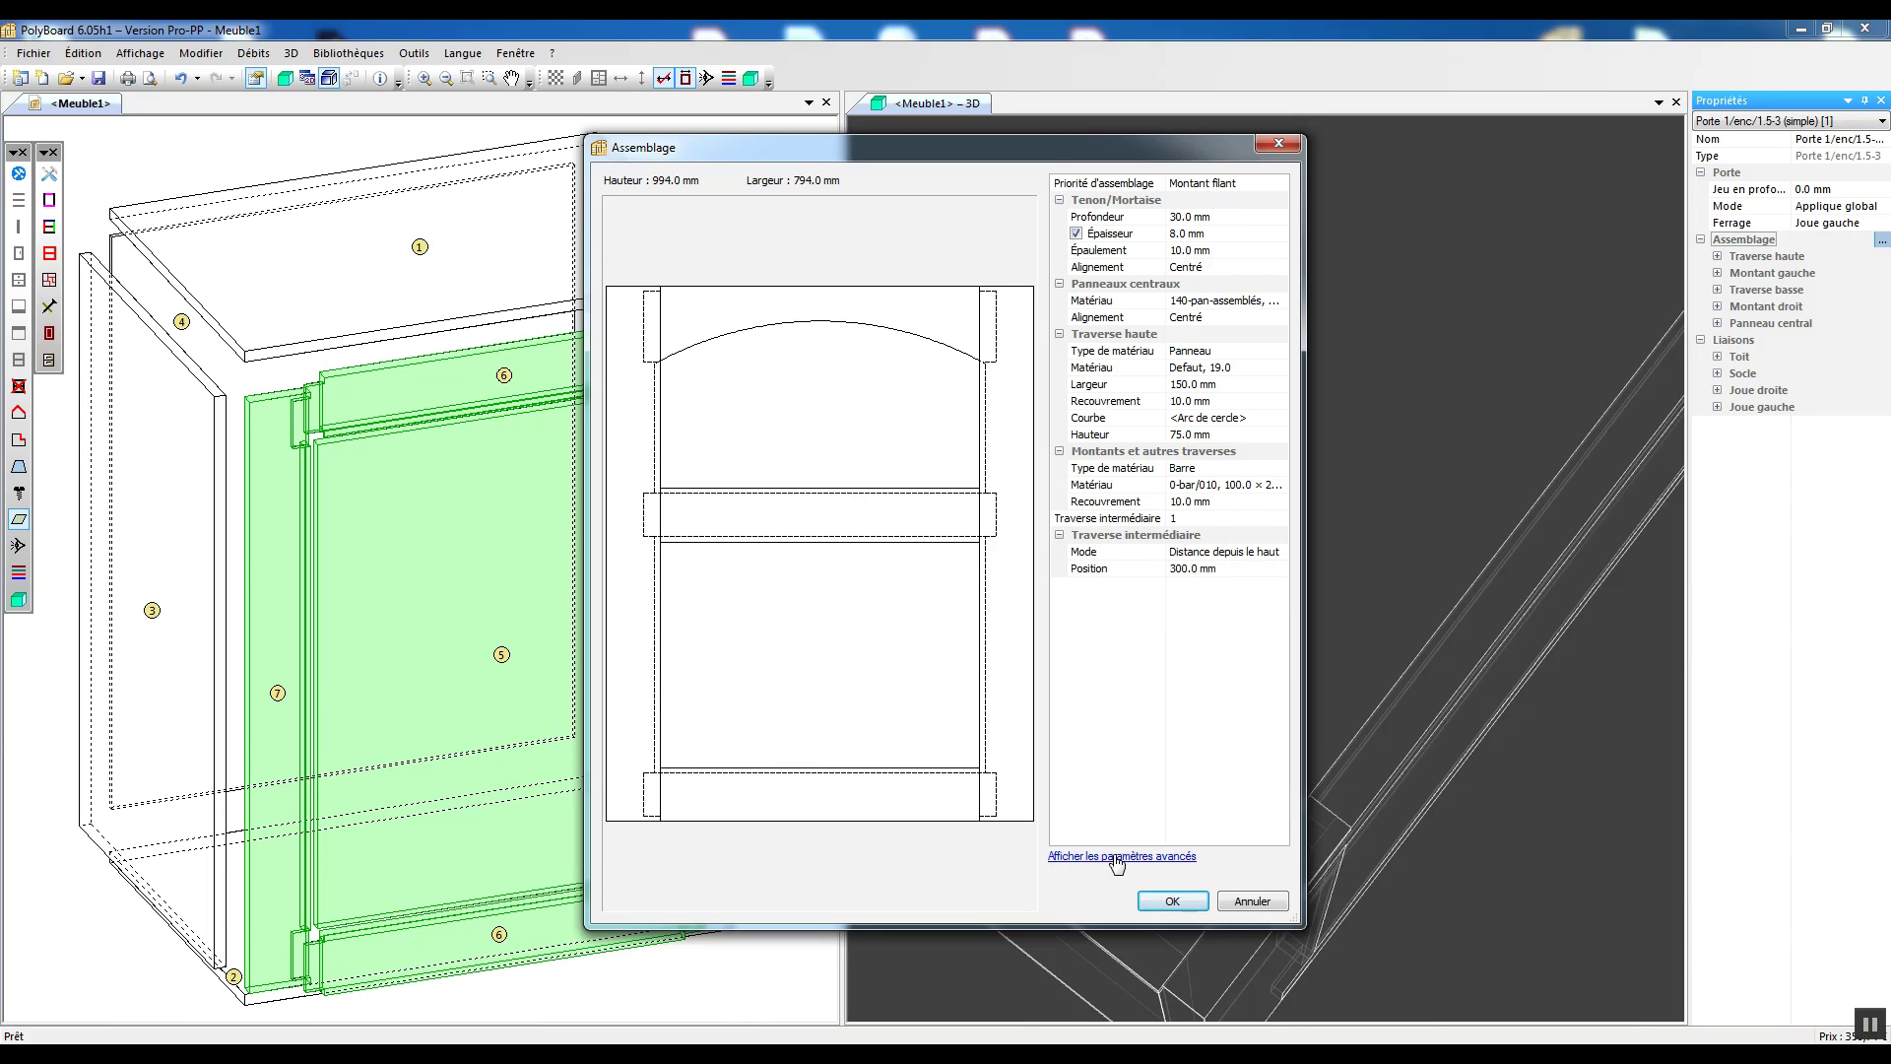
Step: Show the advanced assembly parameters and examine the separate settings for the bottom rail, left stile, intermediate rail and top rail
{"action": "left_click", "coordinate": [1116, 856]}
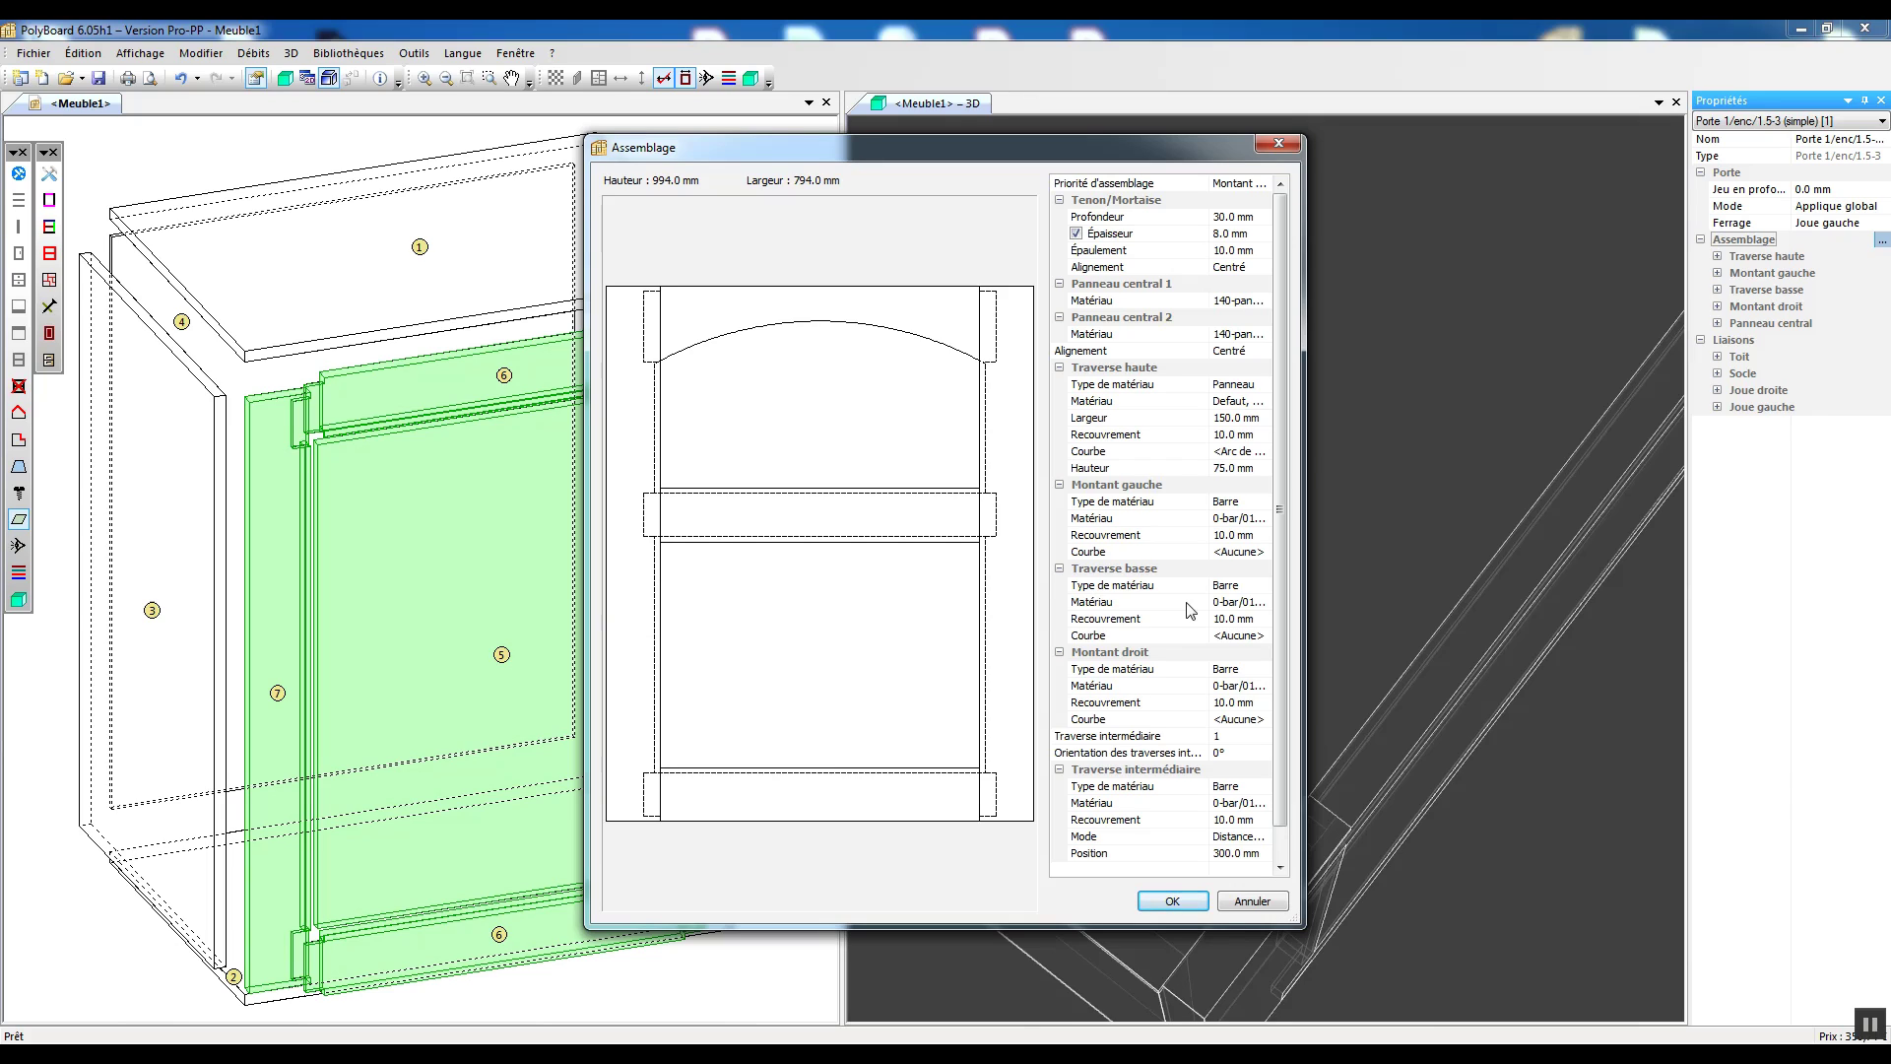
{"action": "left_click", "coordinate": [1130, 586]}
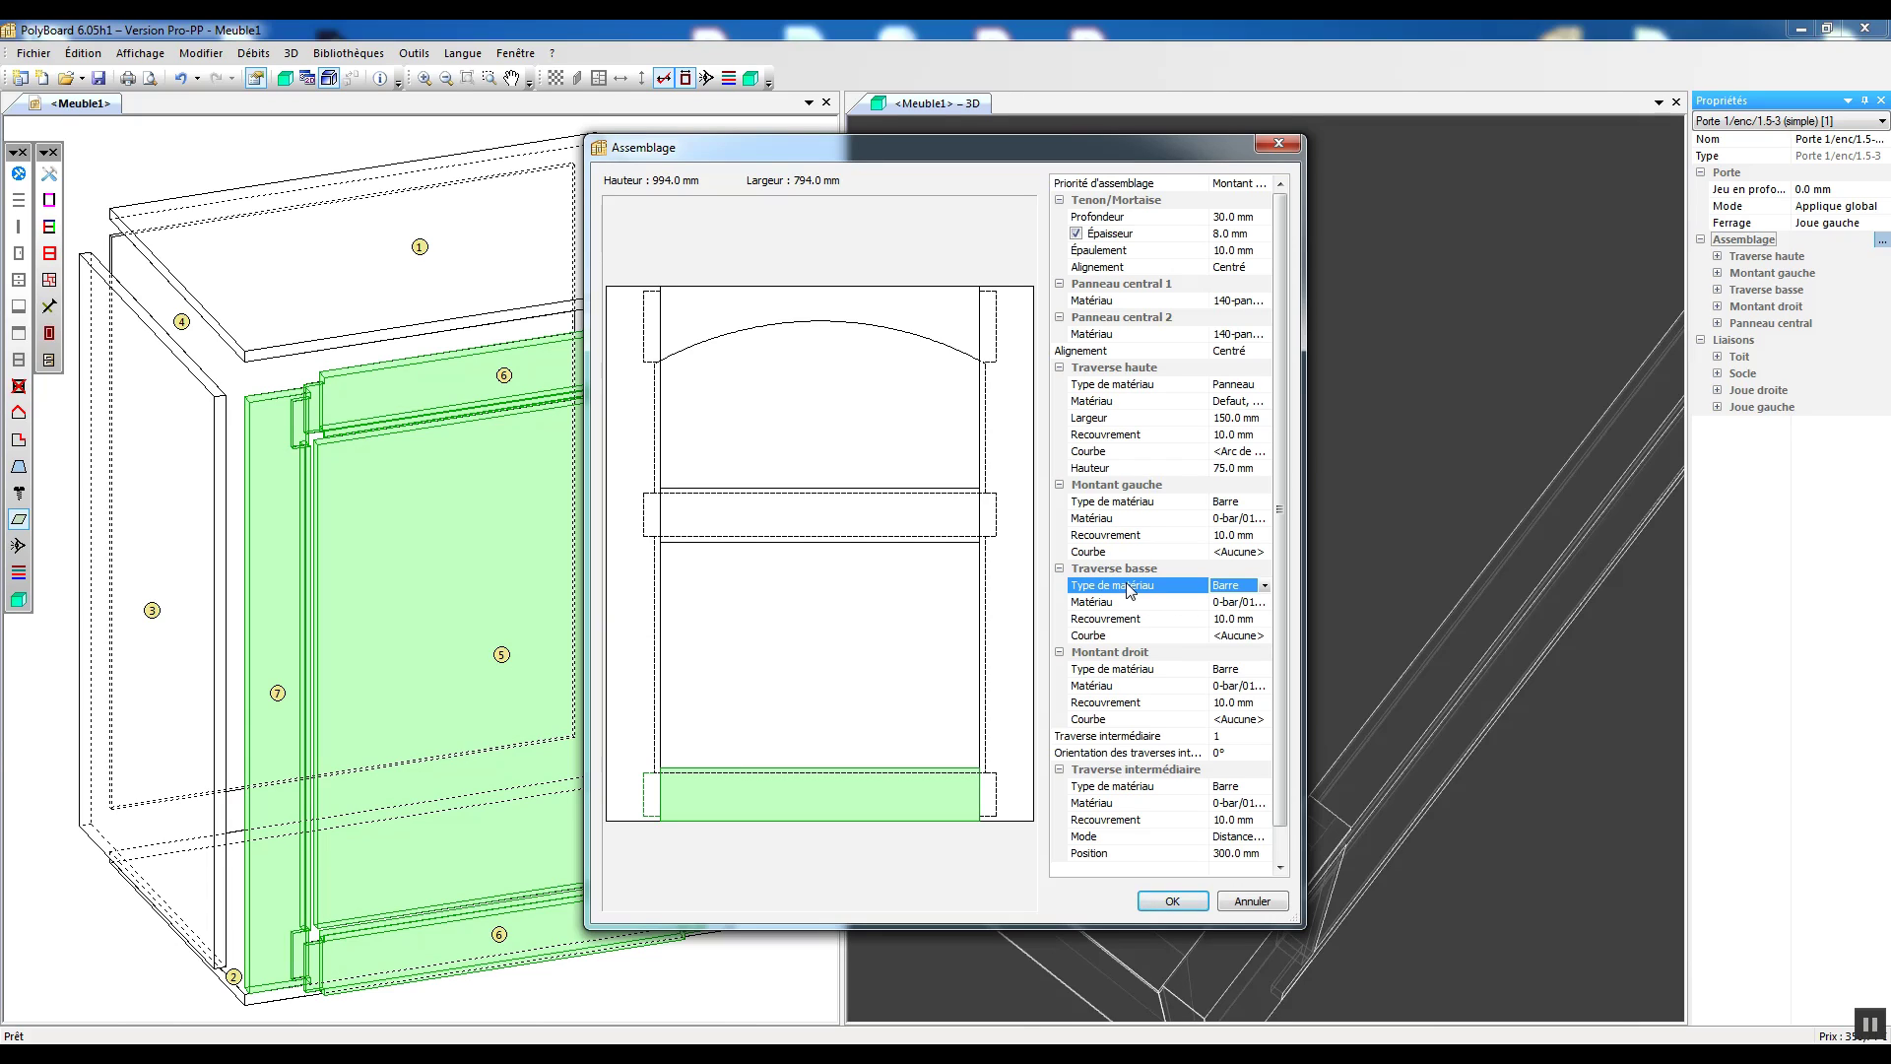
{"action": "left_click", "coordinate": [1115, 505]}
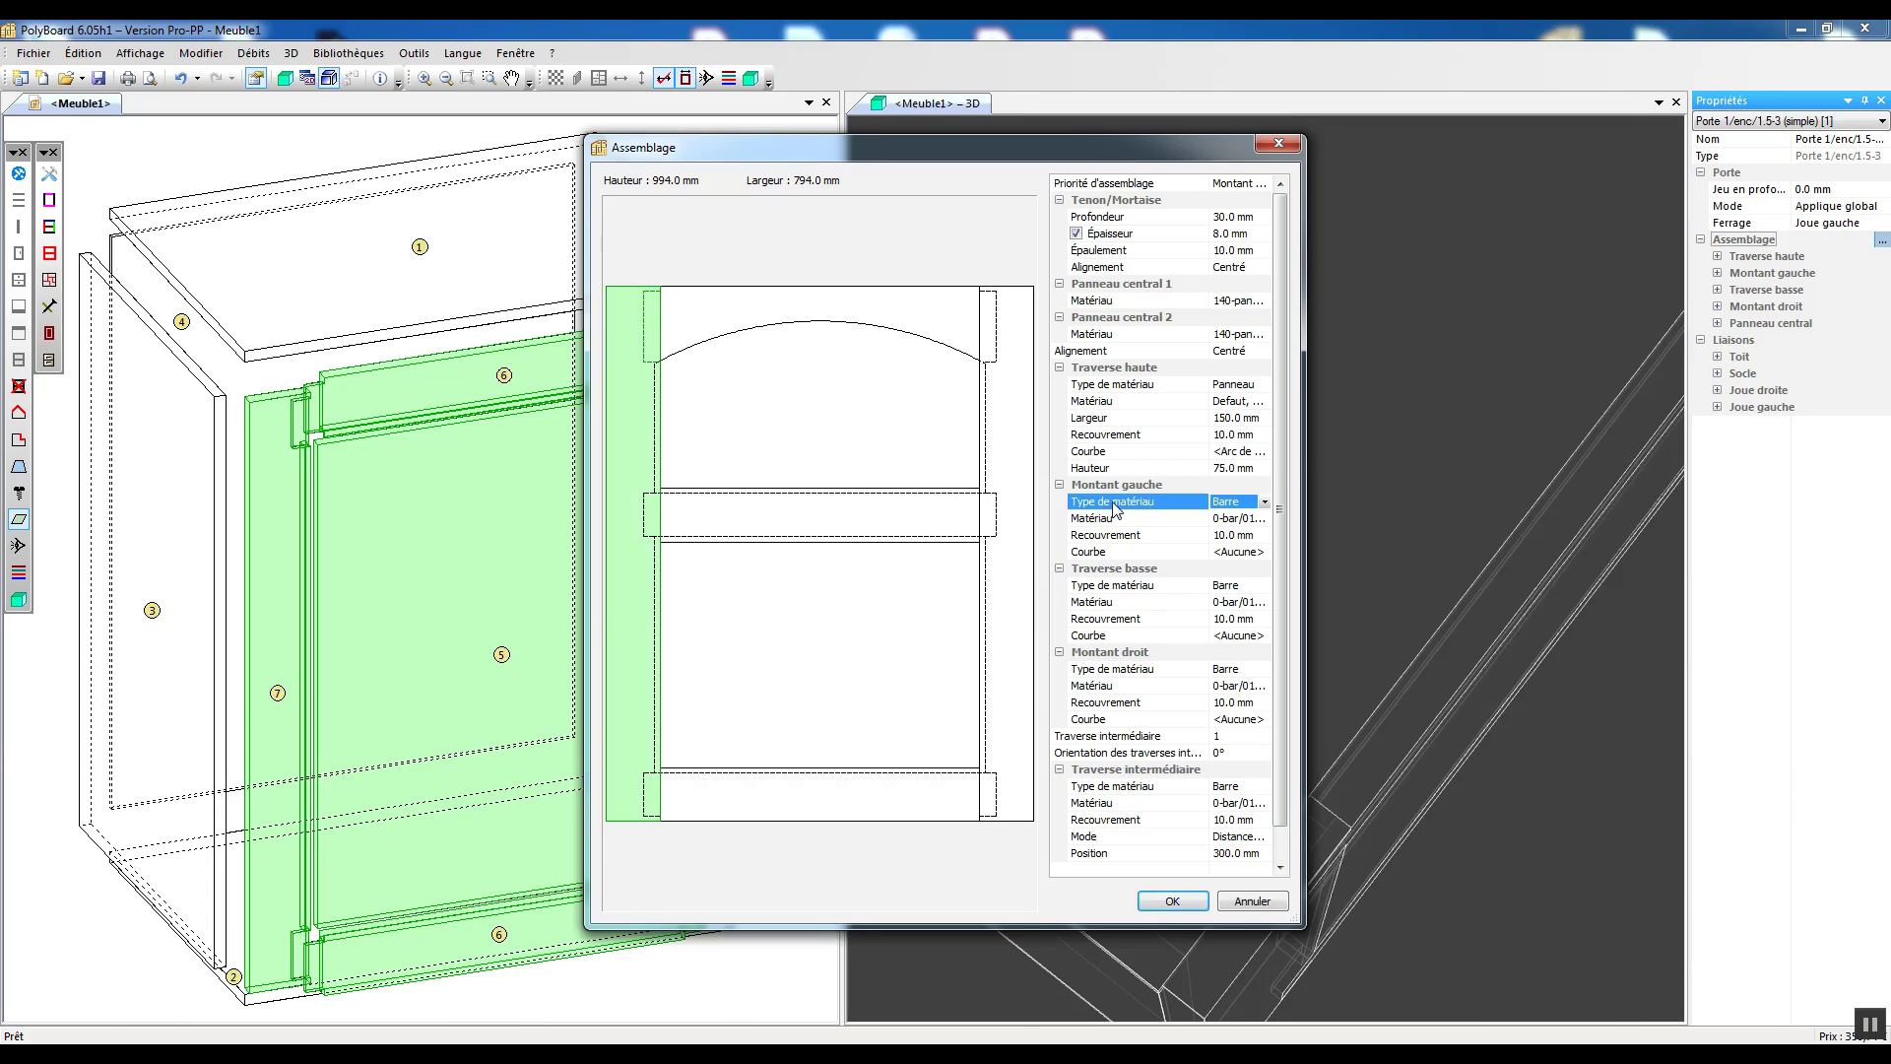
{"action": "left_click", "coordinate": [1120, 788]}
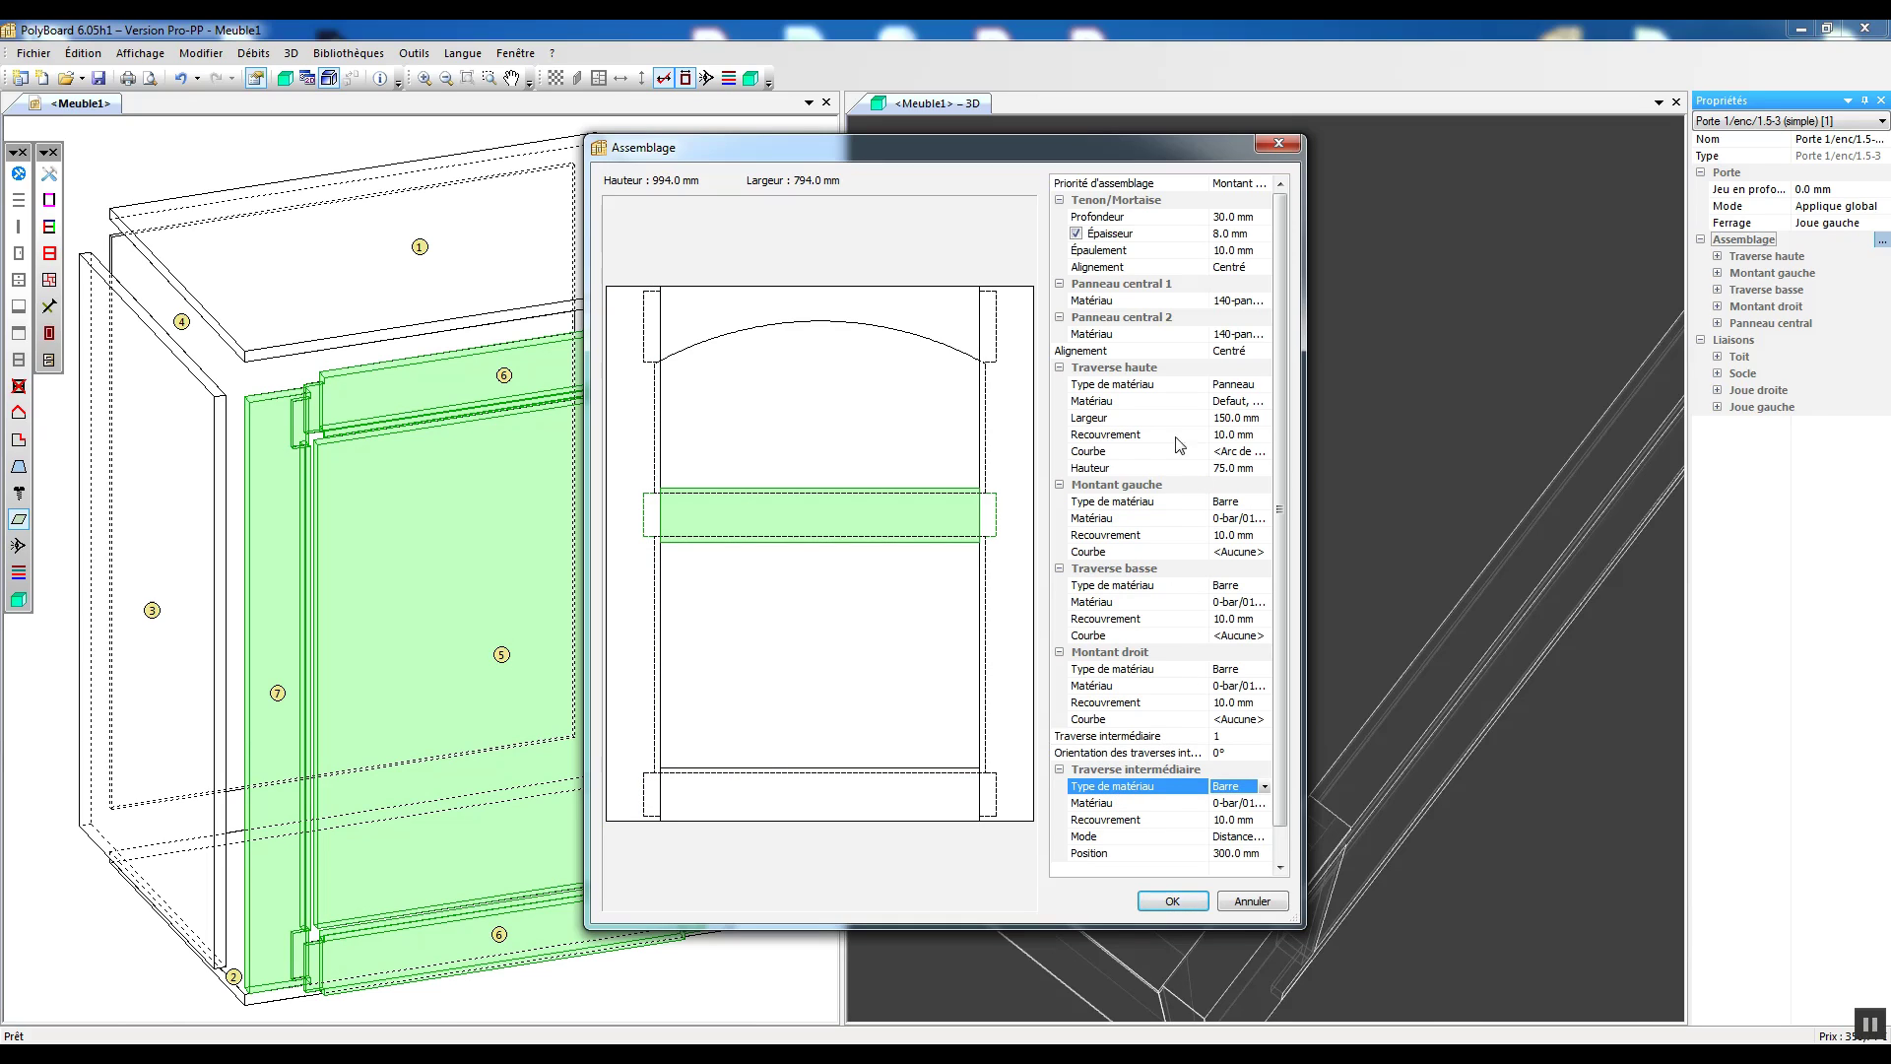
{"action": "left_click", "coordinate": [1113, 387]}
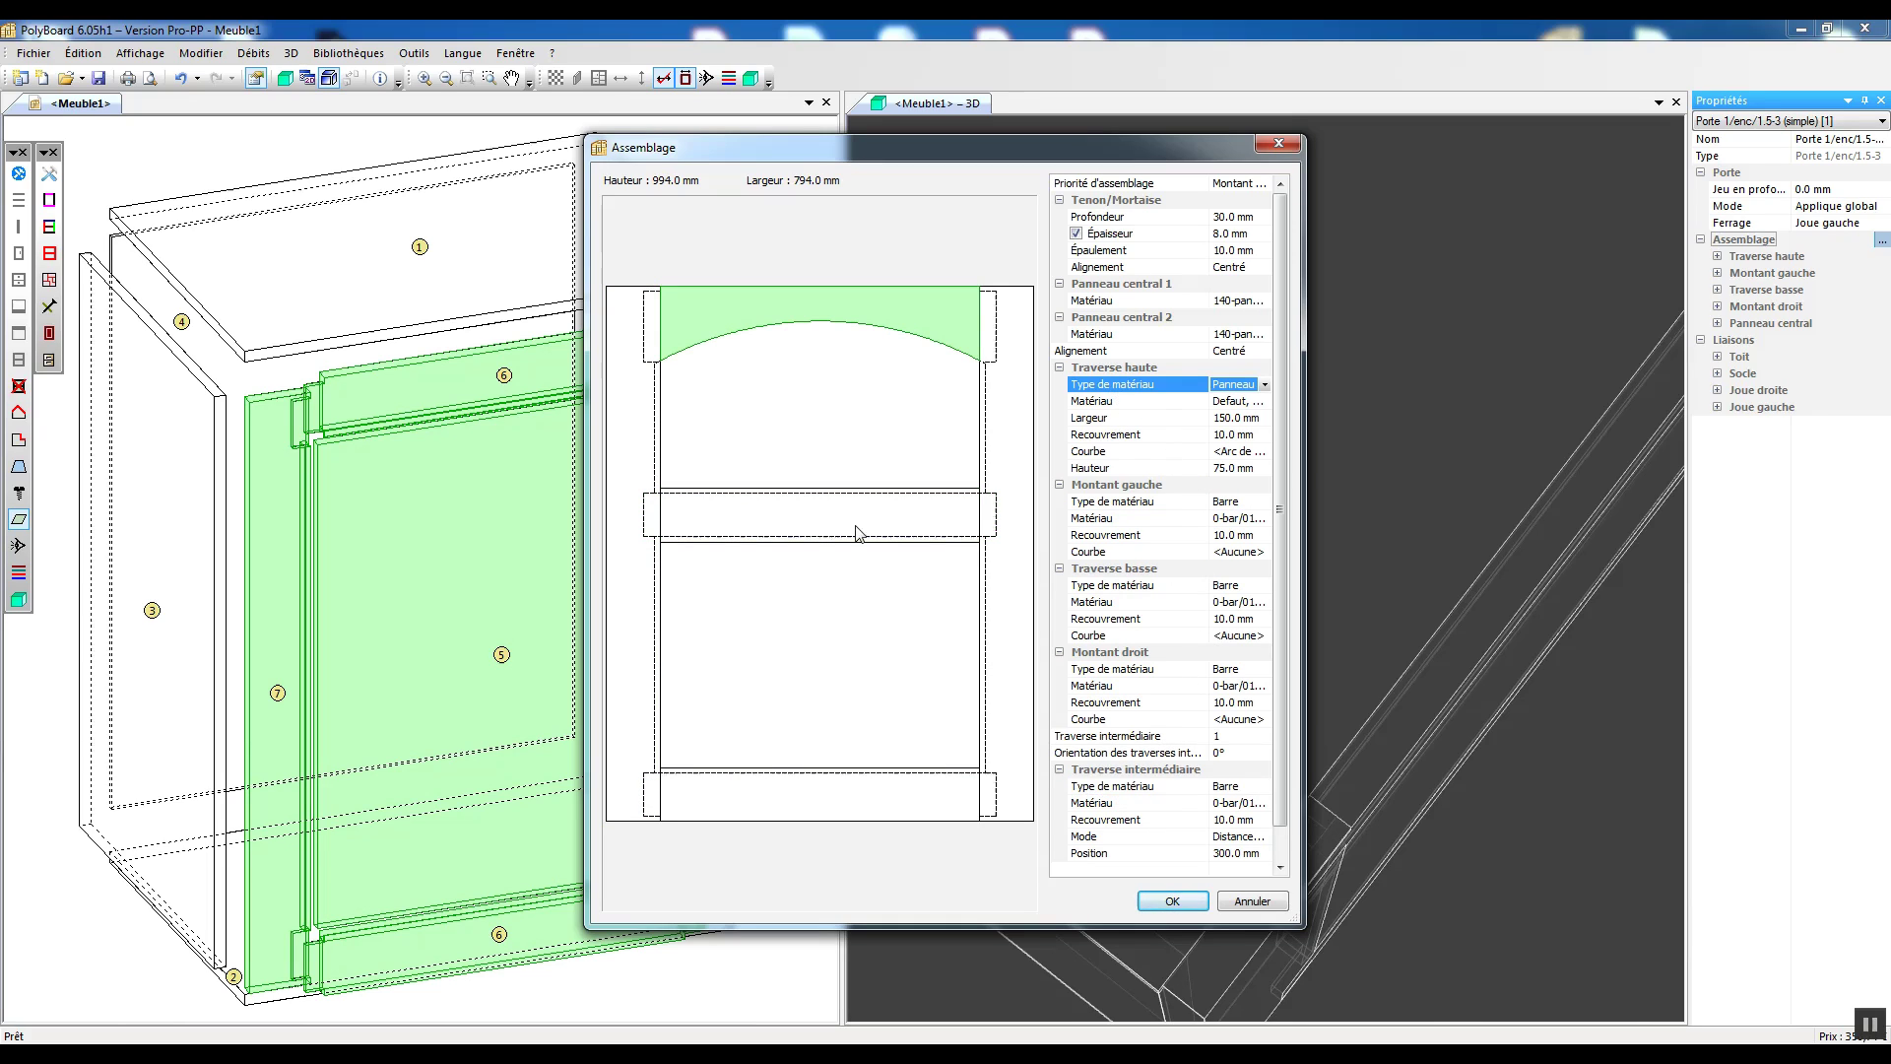
Step: Set the orientation of the intermediate rails to 5° and apply the door's assembly
{"action": "left_click", "coordinate": [1212, 754]}
{"action": "type", "text": "5"}
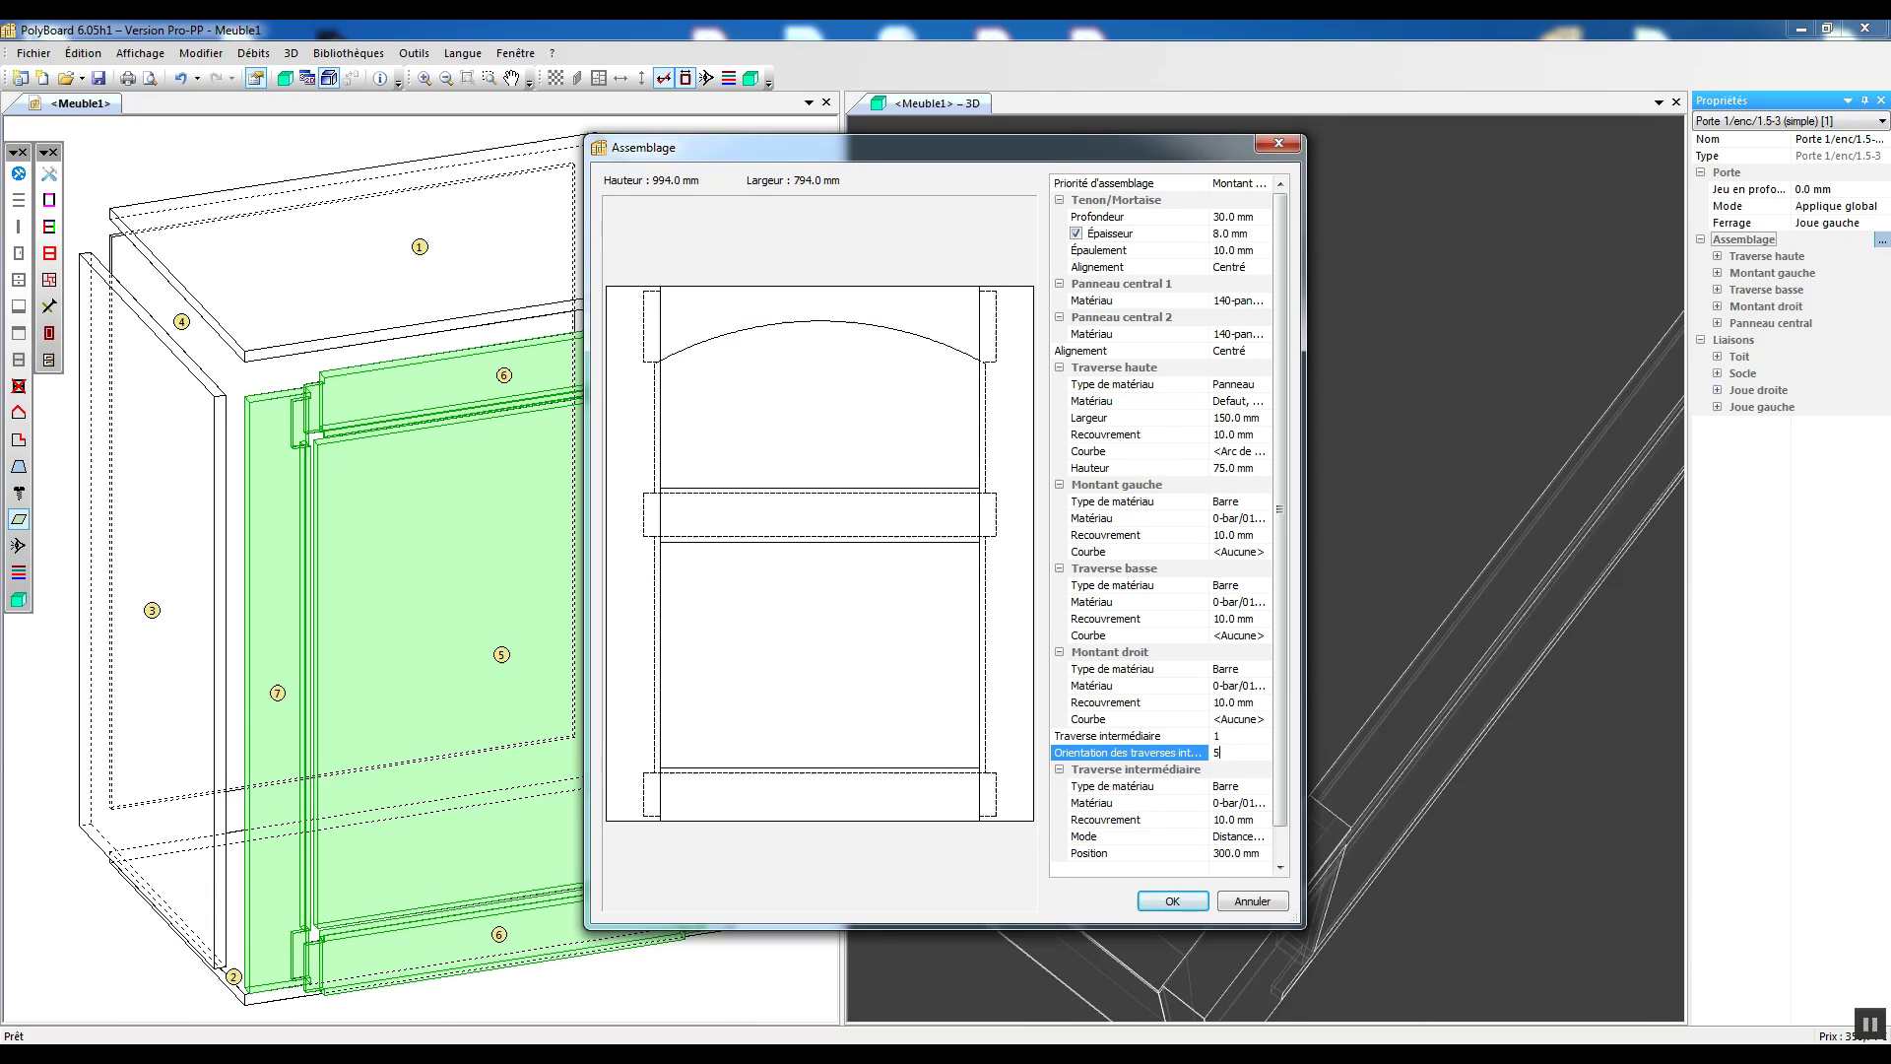
{"action": "left_click", "coordinate": [1172, 900]}
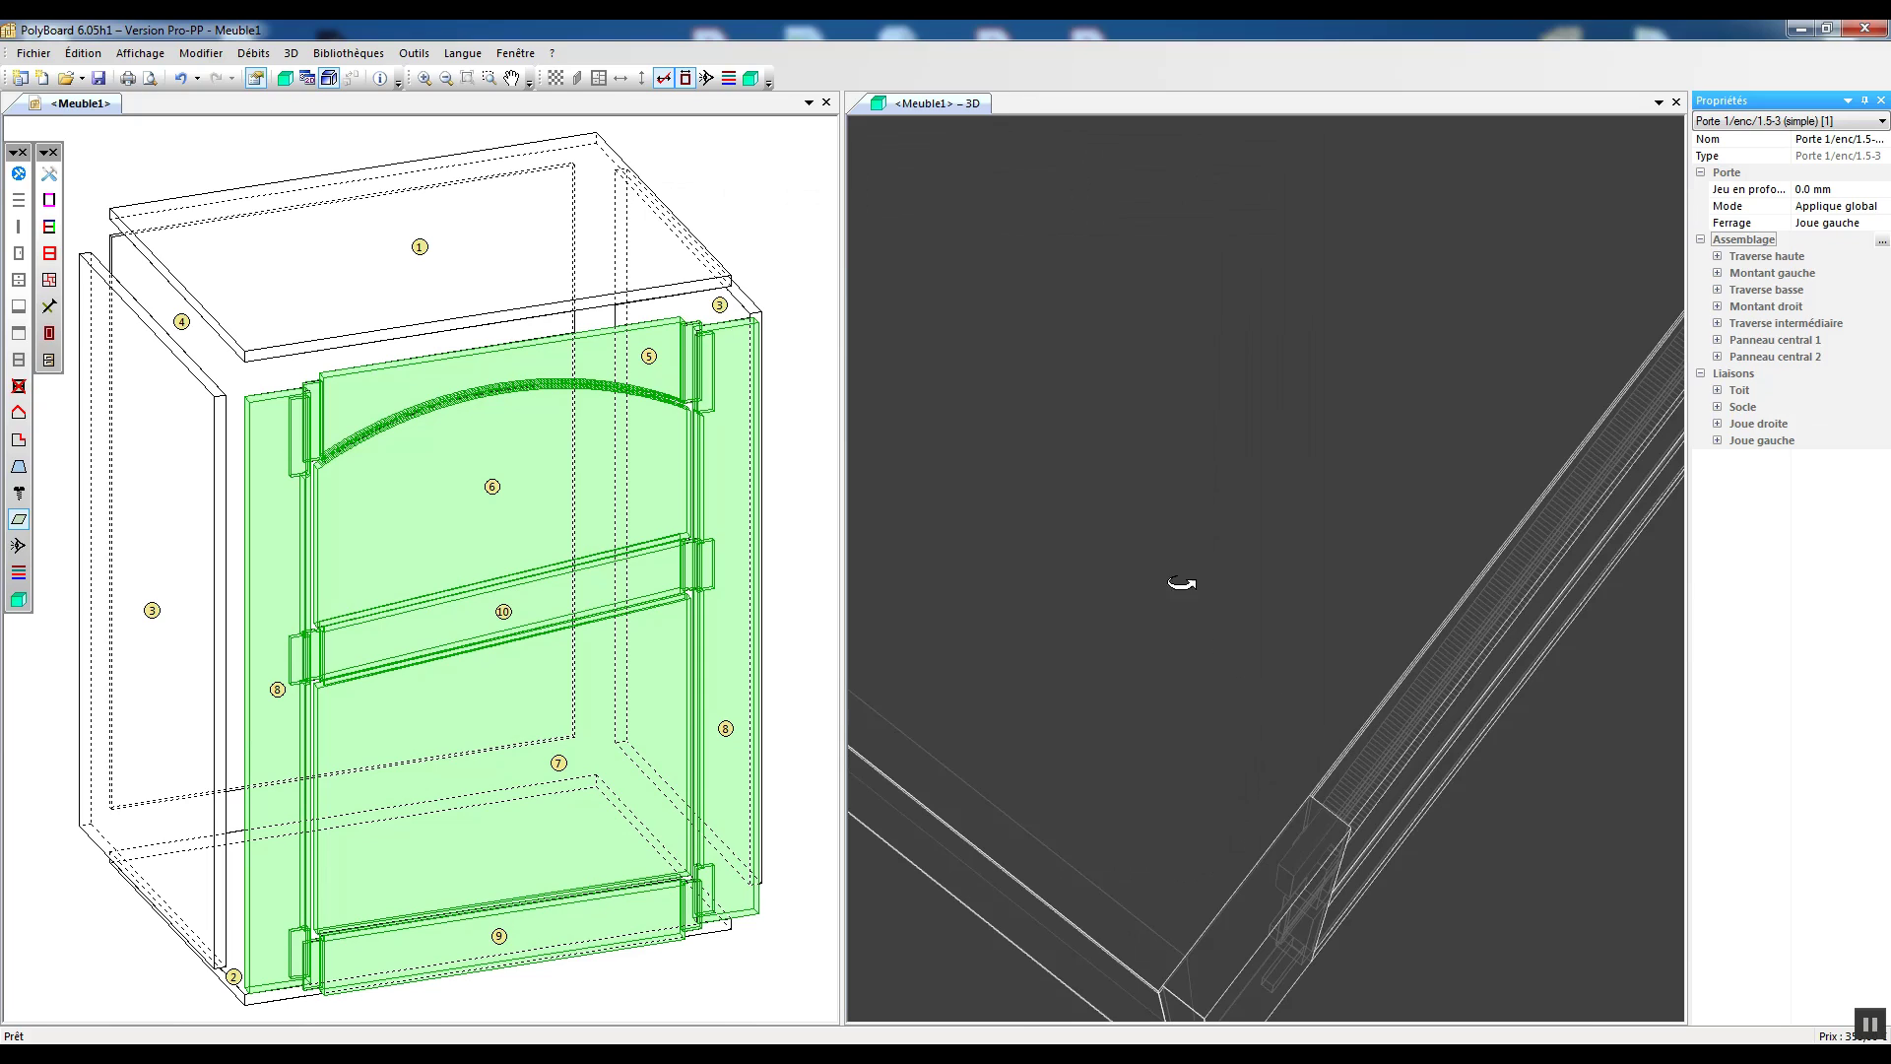
Step: Recentre the cabinet in the 3D view and display it with rendered materials to inspect the door's rails and panels
{"action": "right_click", "coordinate": [1241, 564]}
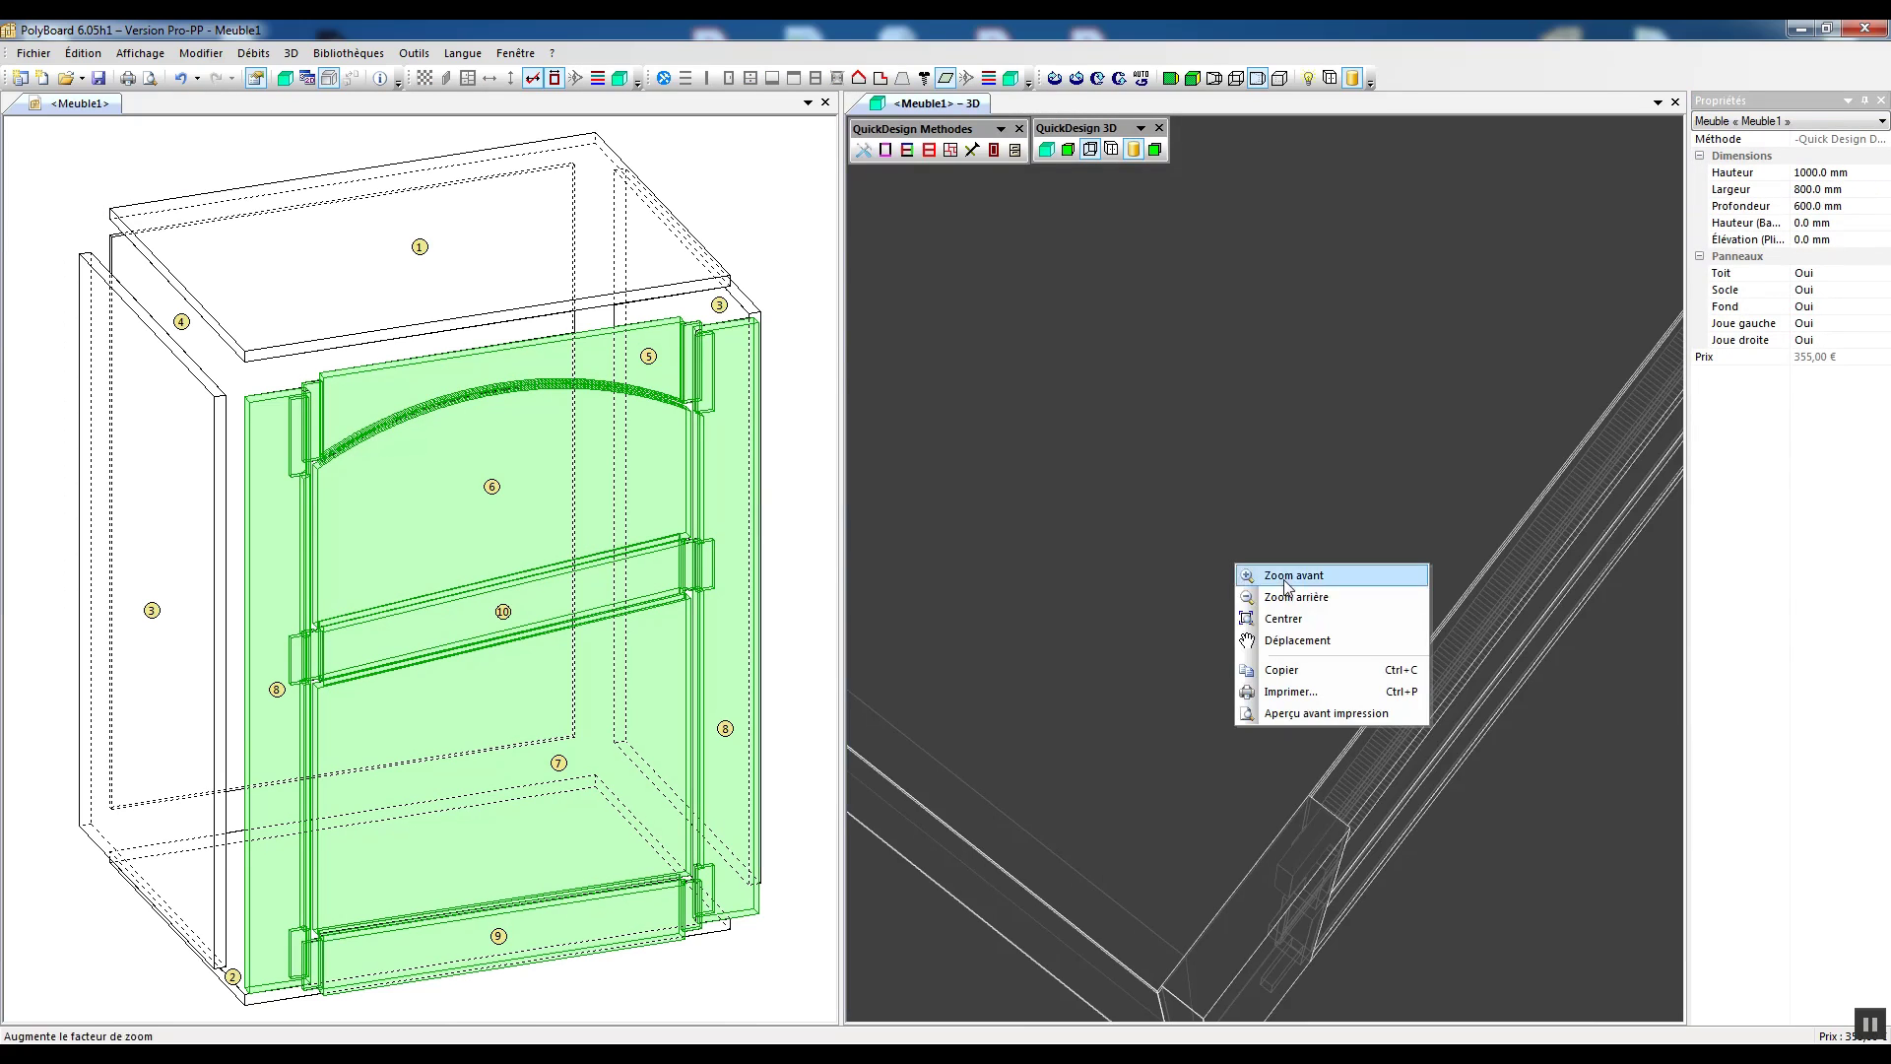
{"action": "left_click", "coordinate": [1295, 622]}
{"action": "left_click_drag", "start_coordinate": [1319, 661], "coordinate": [1150, 338]}
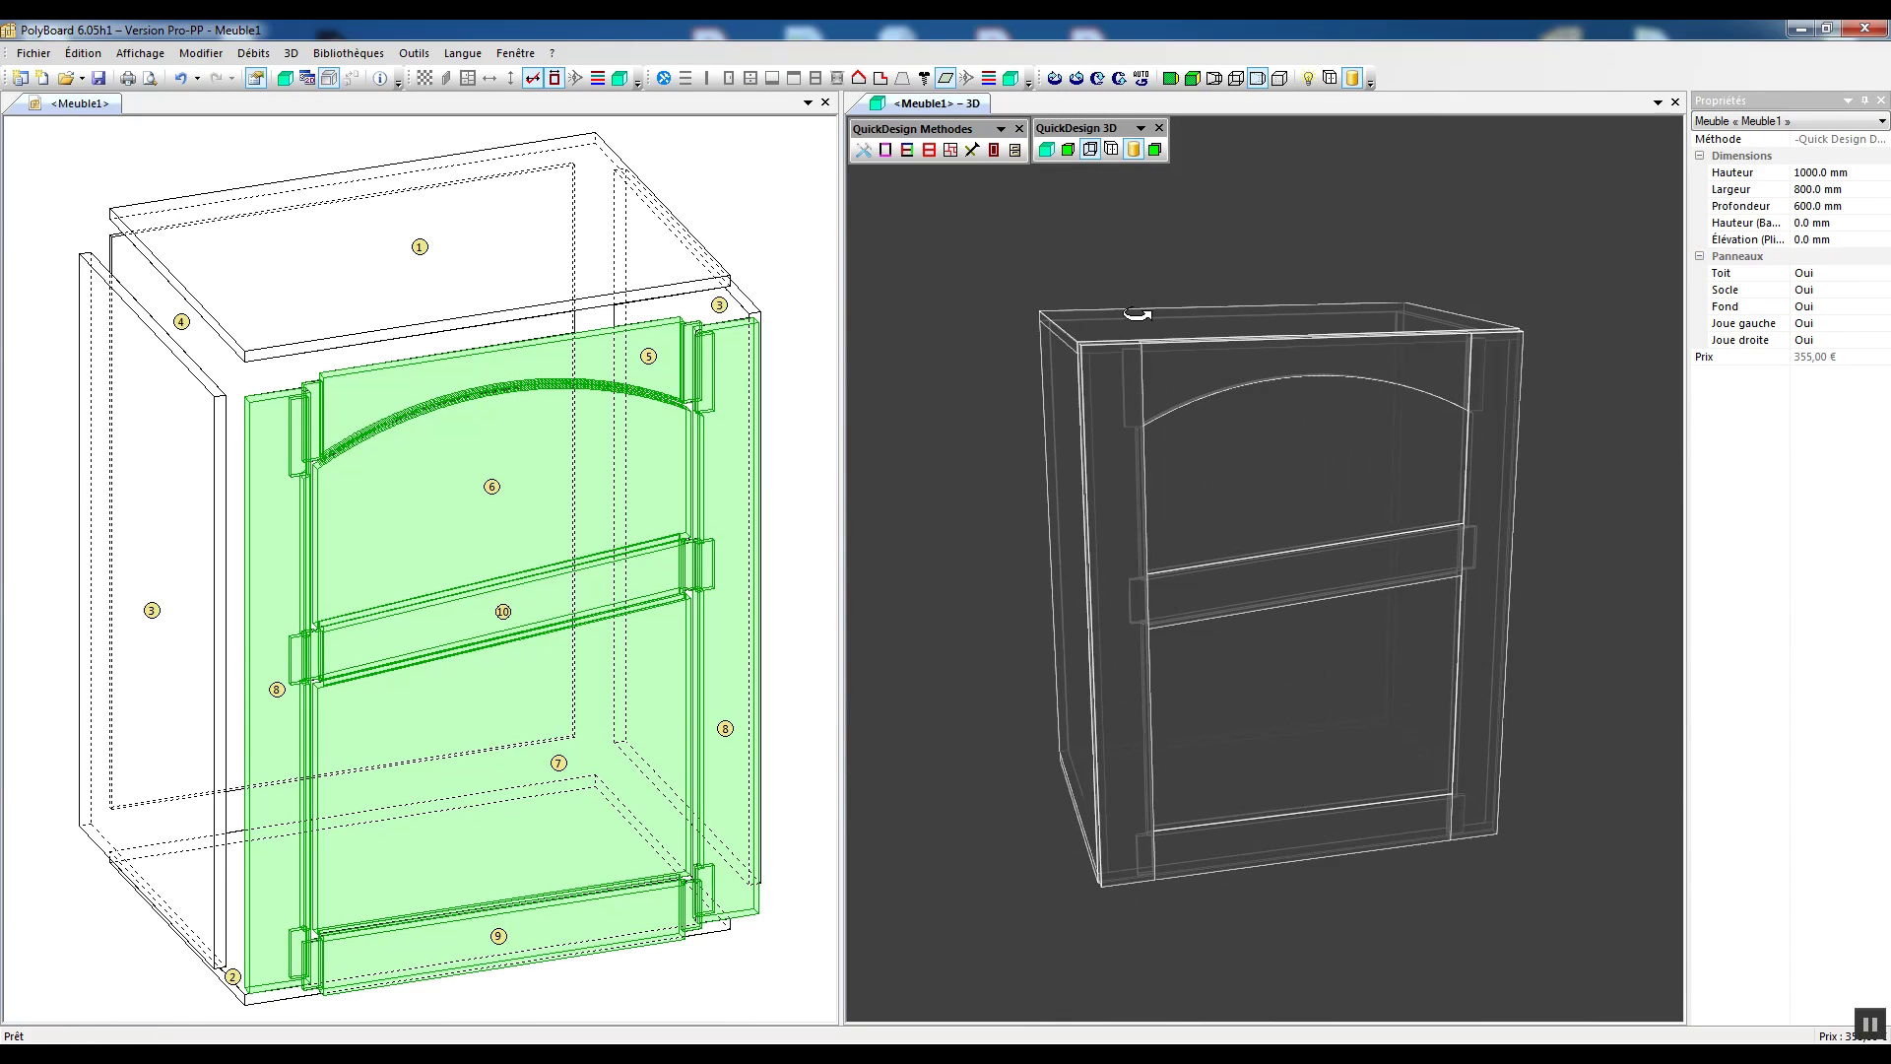
{"action": "left_click", "coordinate": [1069, 150]}
{"action": "left_click_drag", "start_coordinate": [1174, 523], "coordinate": [1424, 618]}
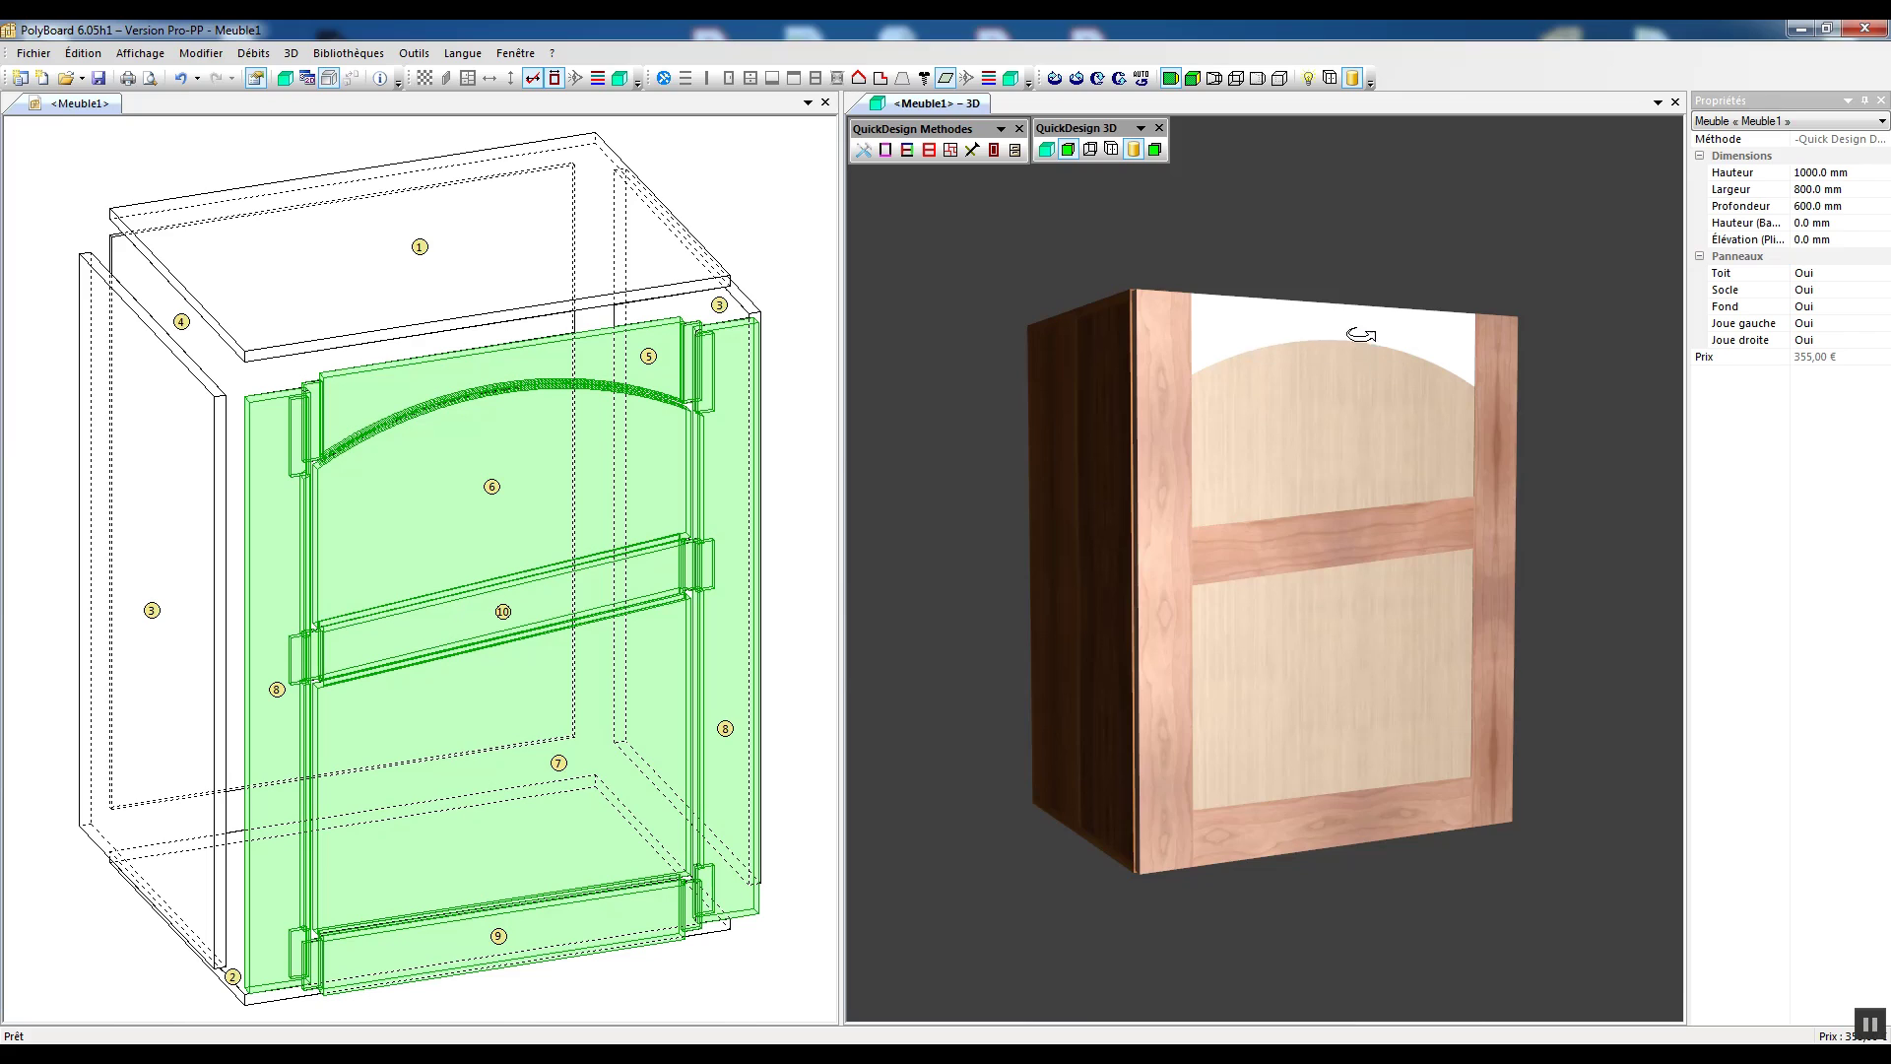
{"action": "left_click", "coordinate": [1341, 381]}
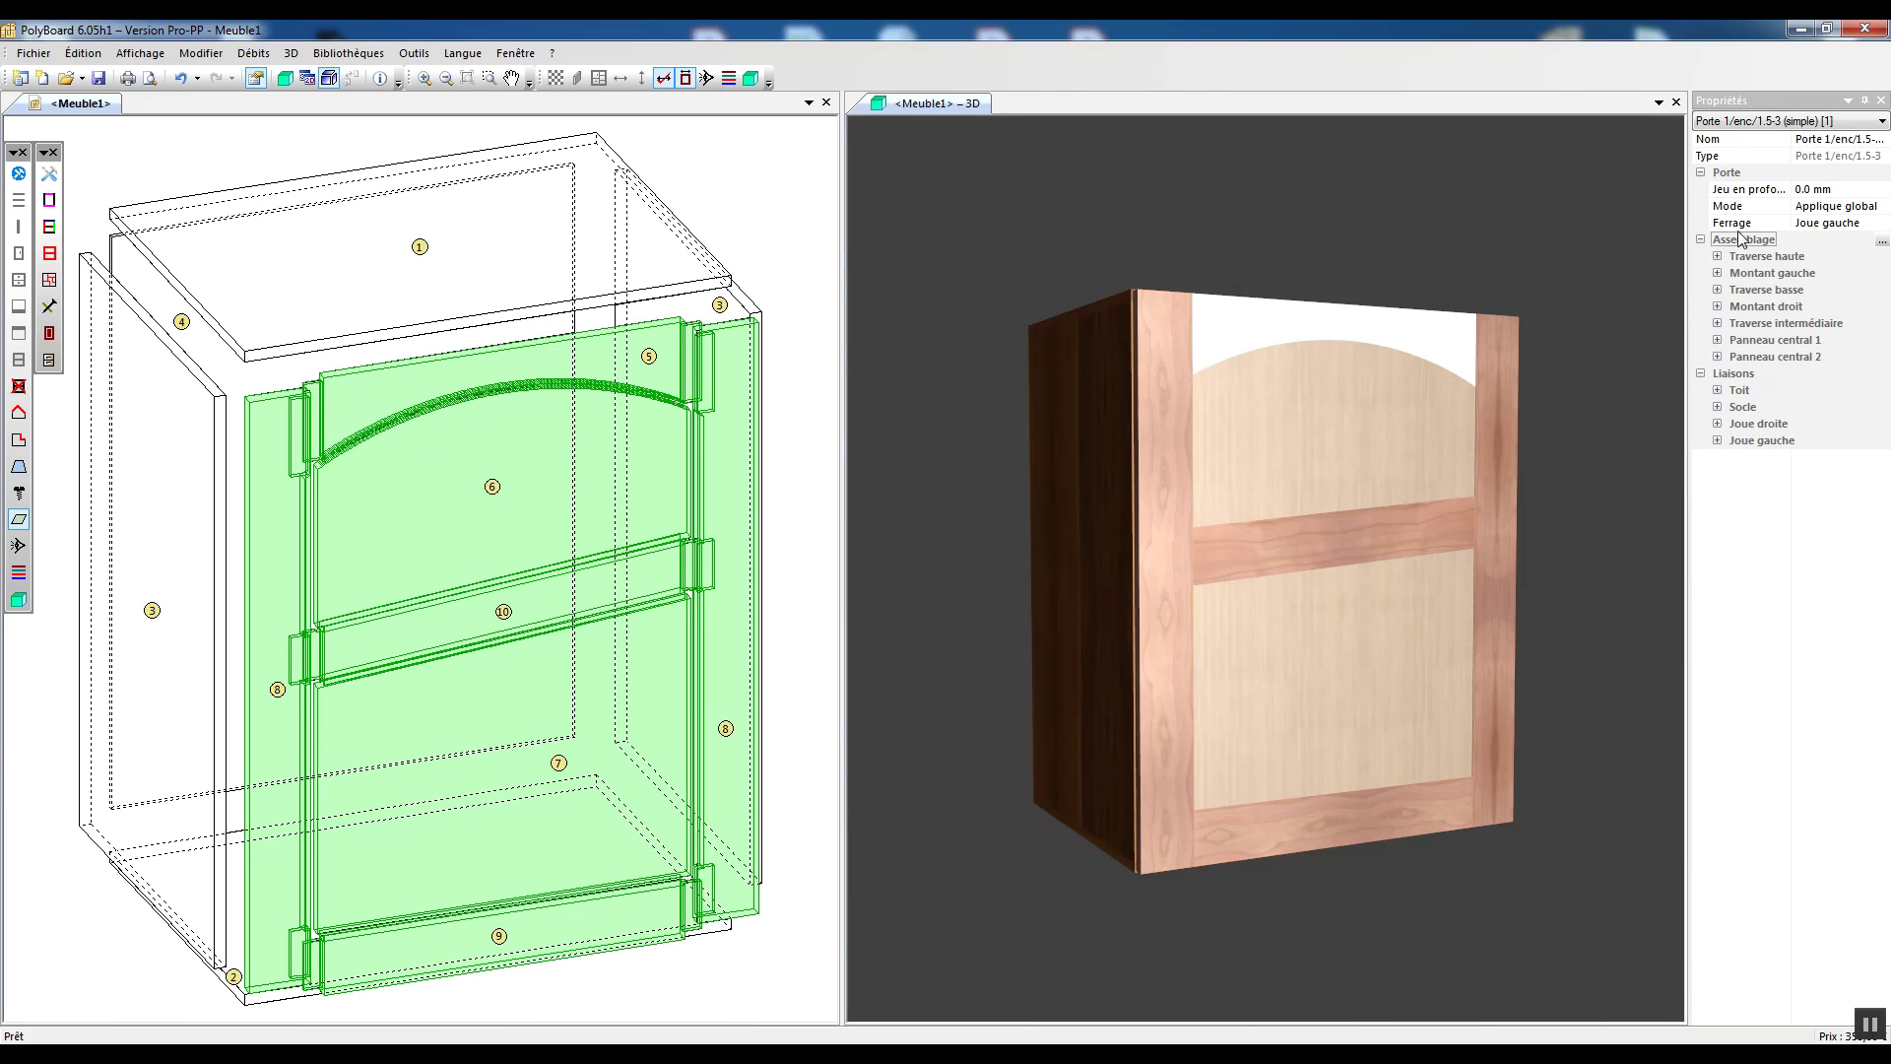
Step: Reopen the door's assembly and change the top rail to Barre with material 0-bar/020, 150.0 × 22.0, and curve <Aucune>
{"action": "left_click", "coordinate": [1881, 241]}
{"action": "left_click", "coordinate": [1653, 261]}
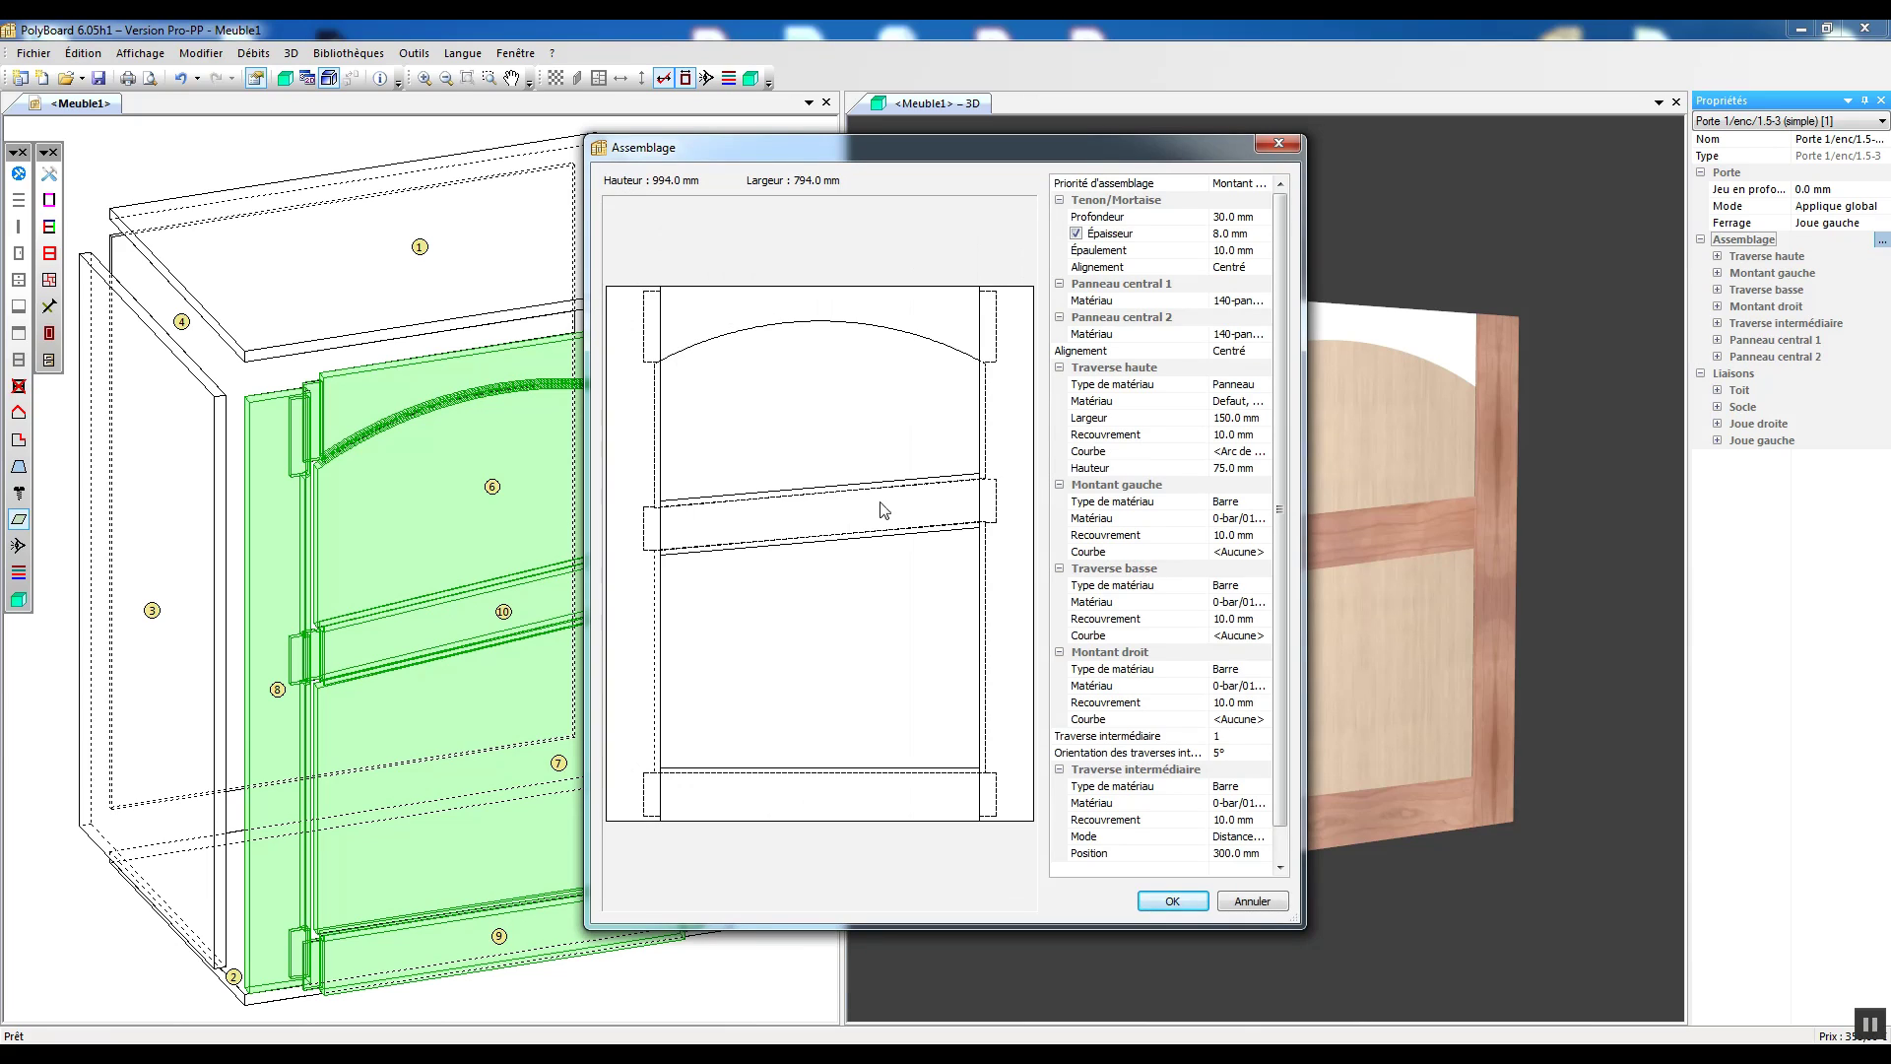
{"action": "left_click", "coordinate": [1227, 386]}
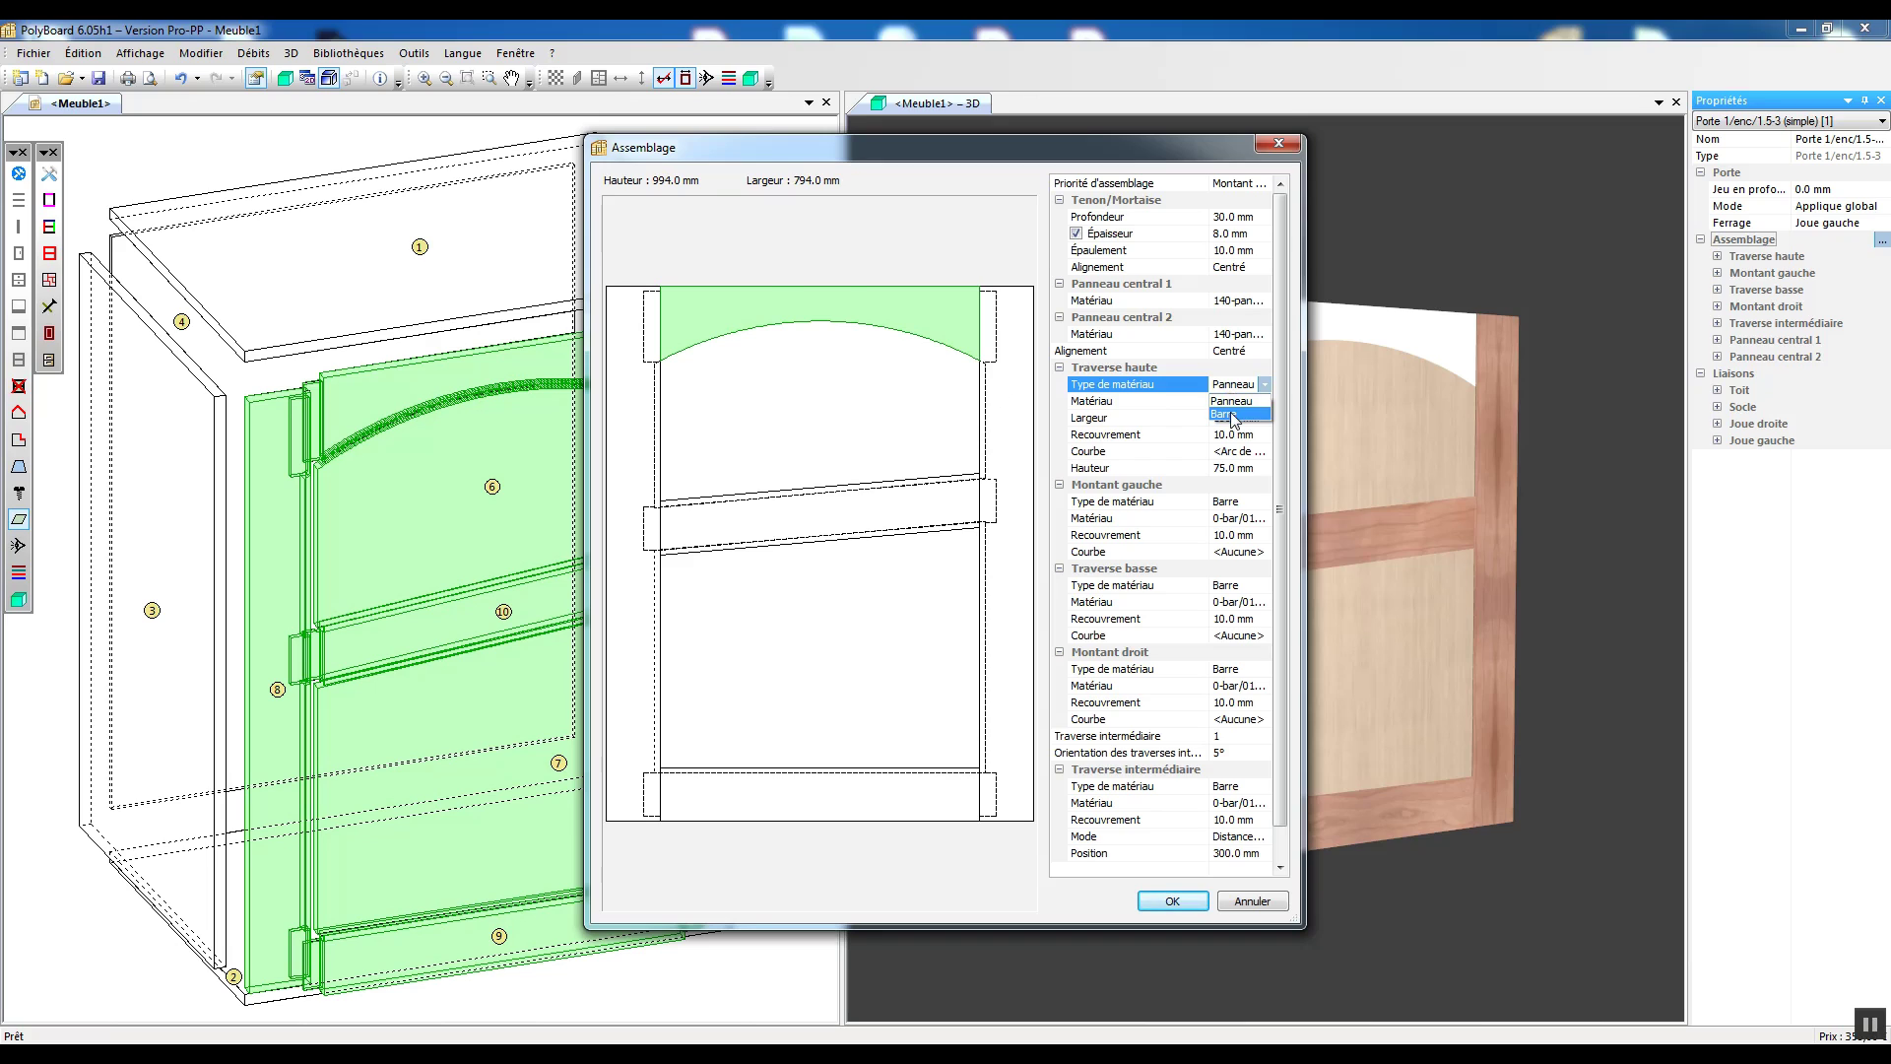
{"action": "left_click", "coordinate": [1227, 414]}
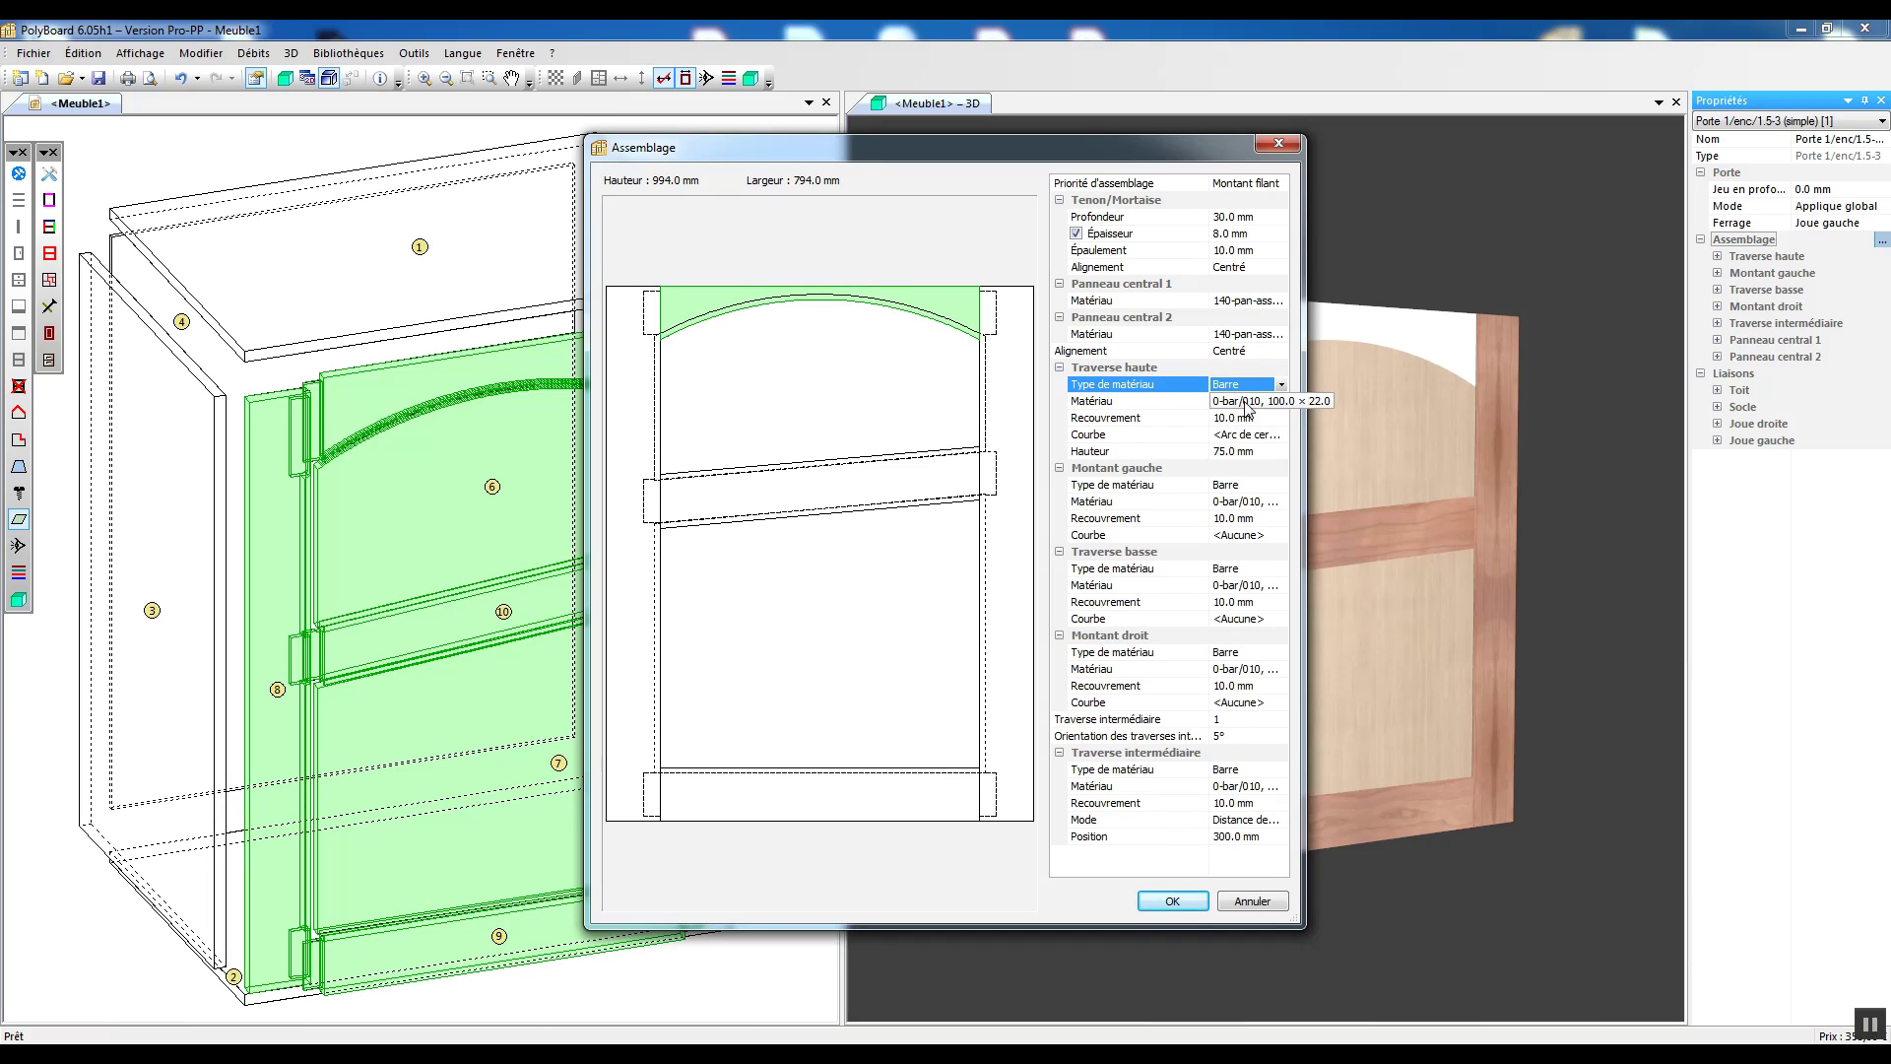
{"action": "left_click", "coordinate": [1247, 401]}
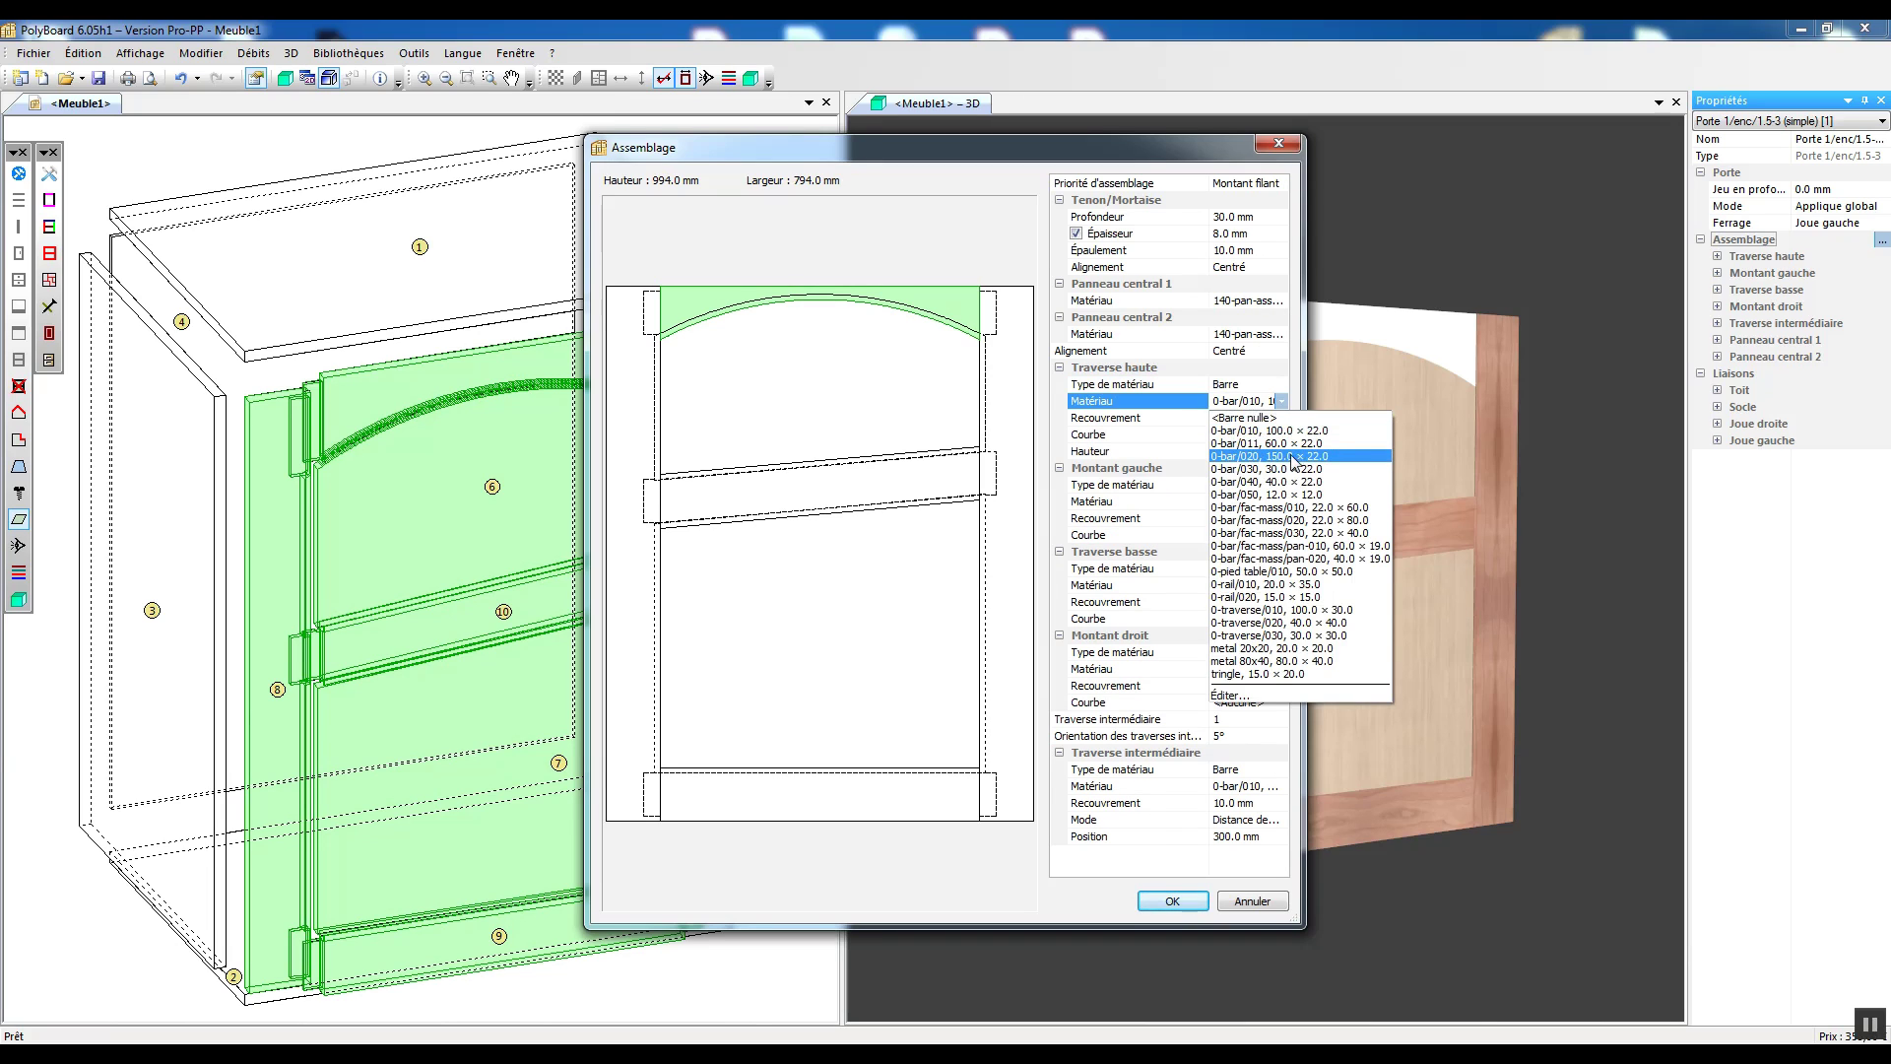
{"action": "left_click", "coordinate": [1291, 455]}
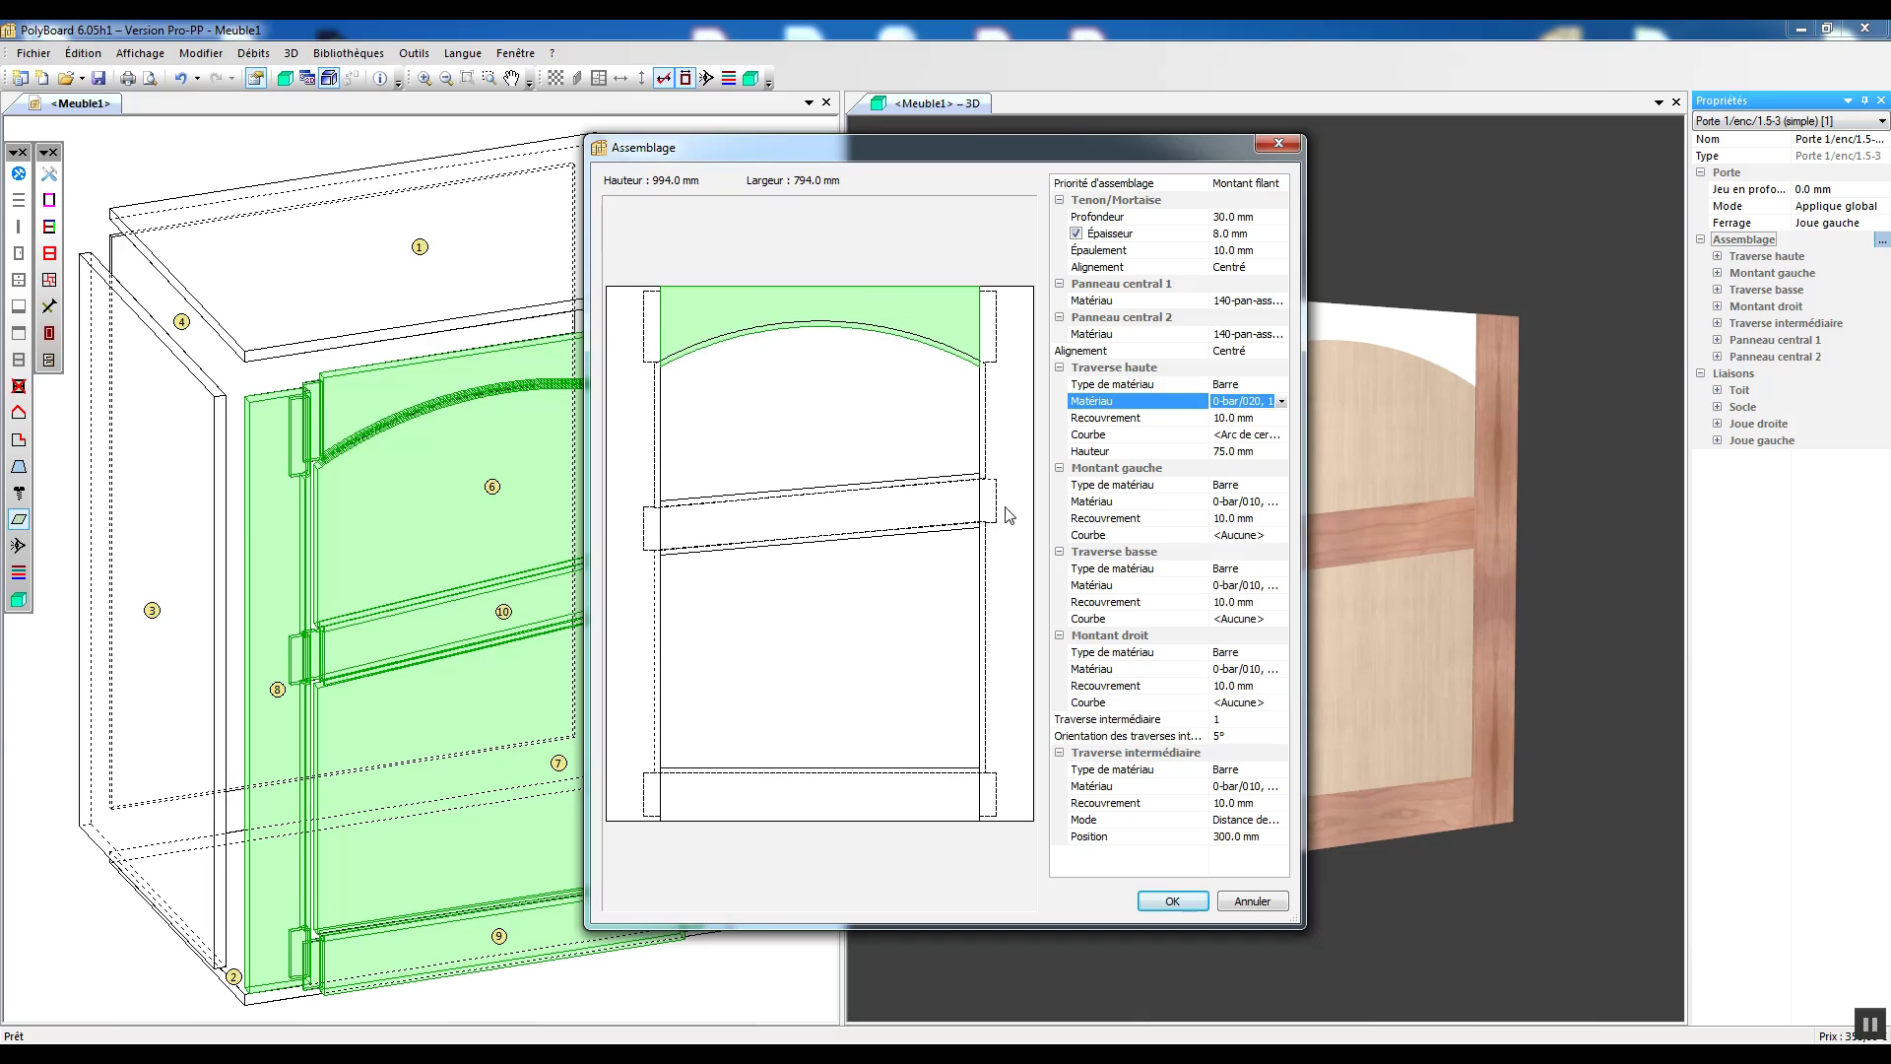
{"action": "left_click", "coordinate": [1242, 437]}
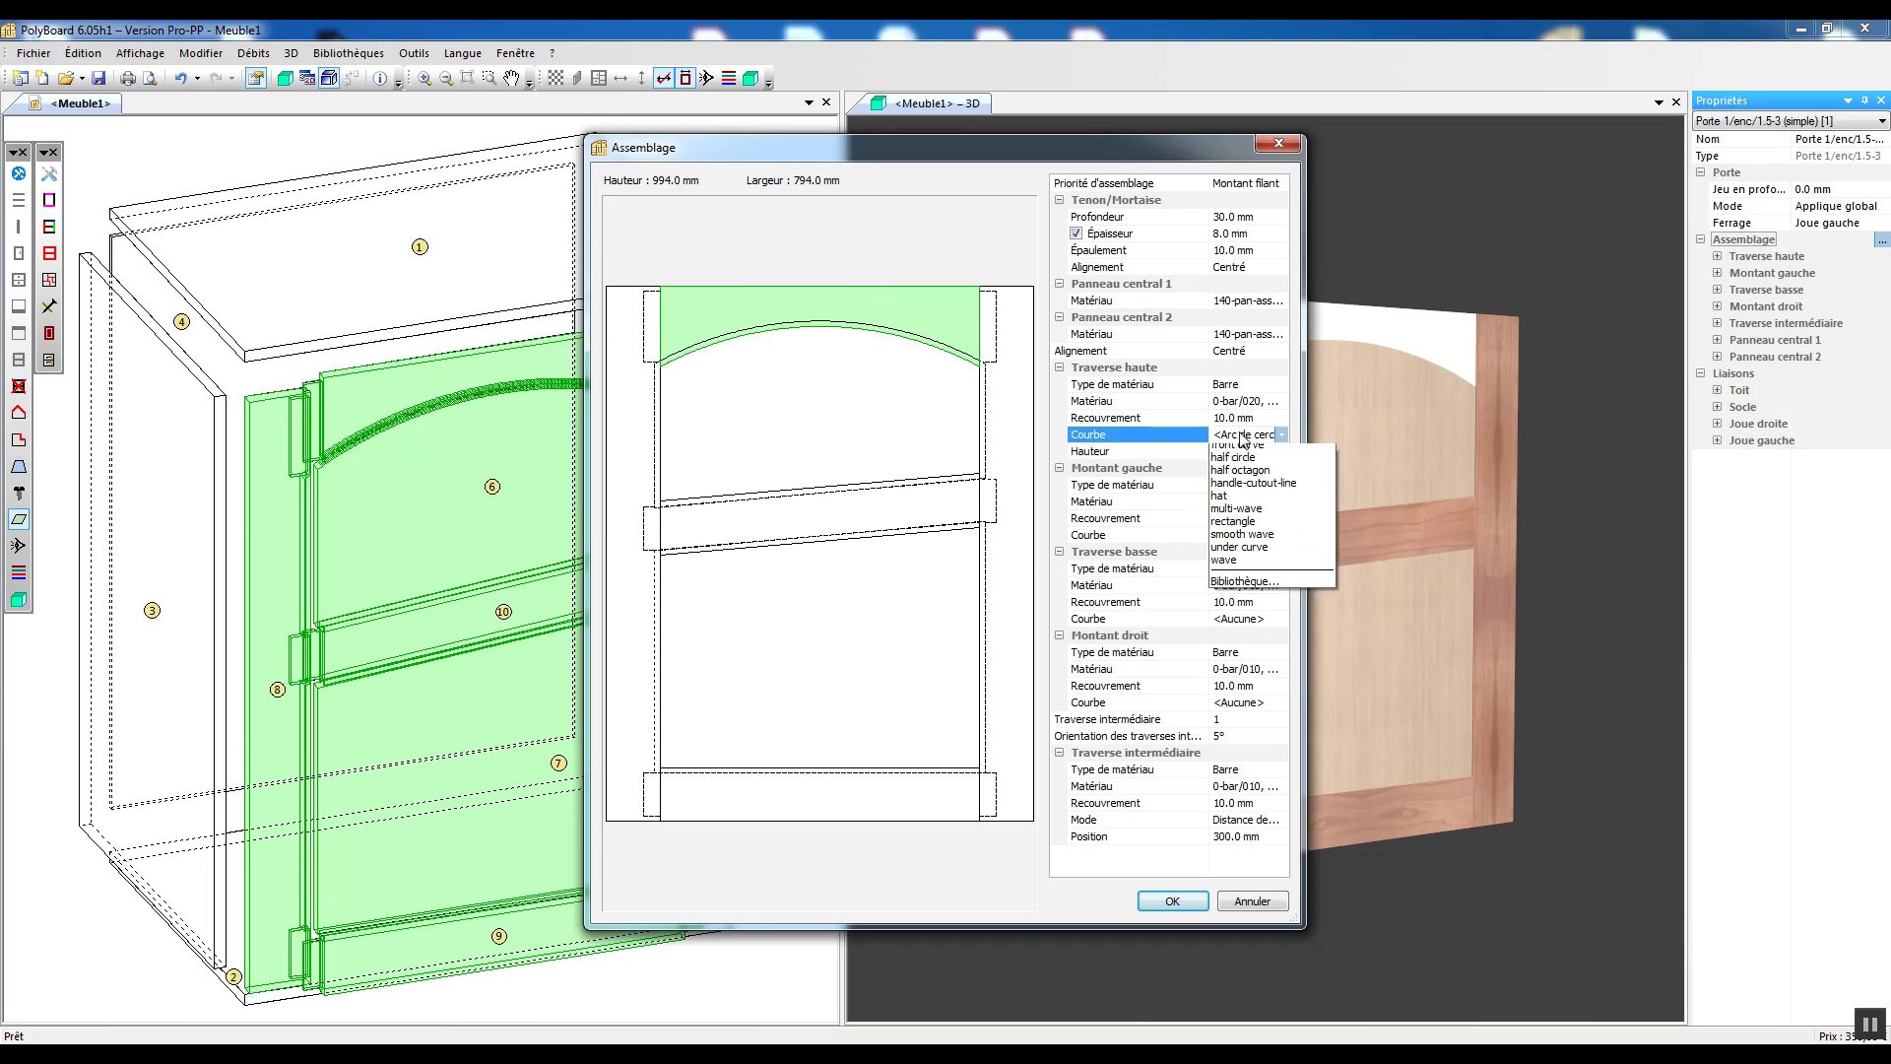
{"action": "left_click", "coordinate": [1248, 450]}
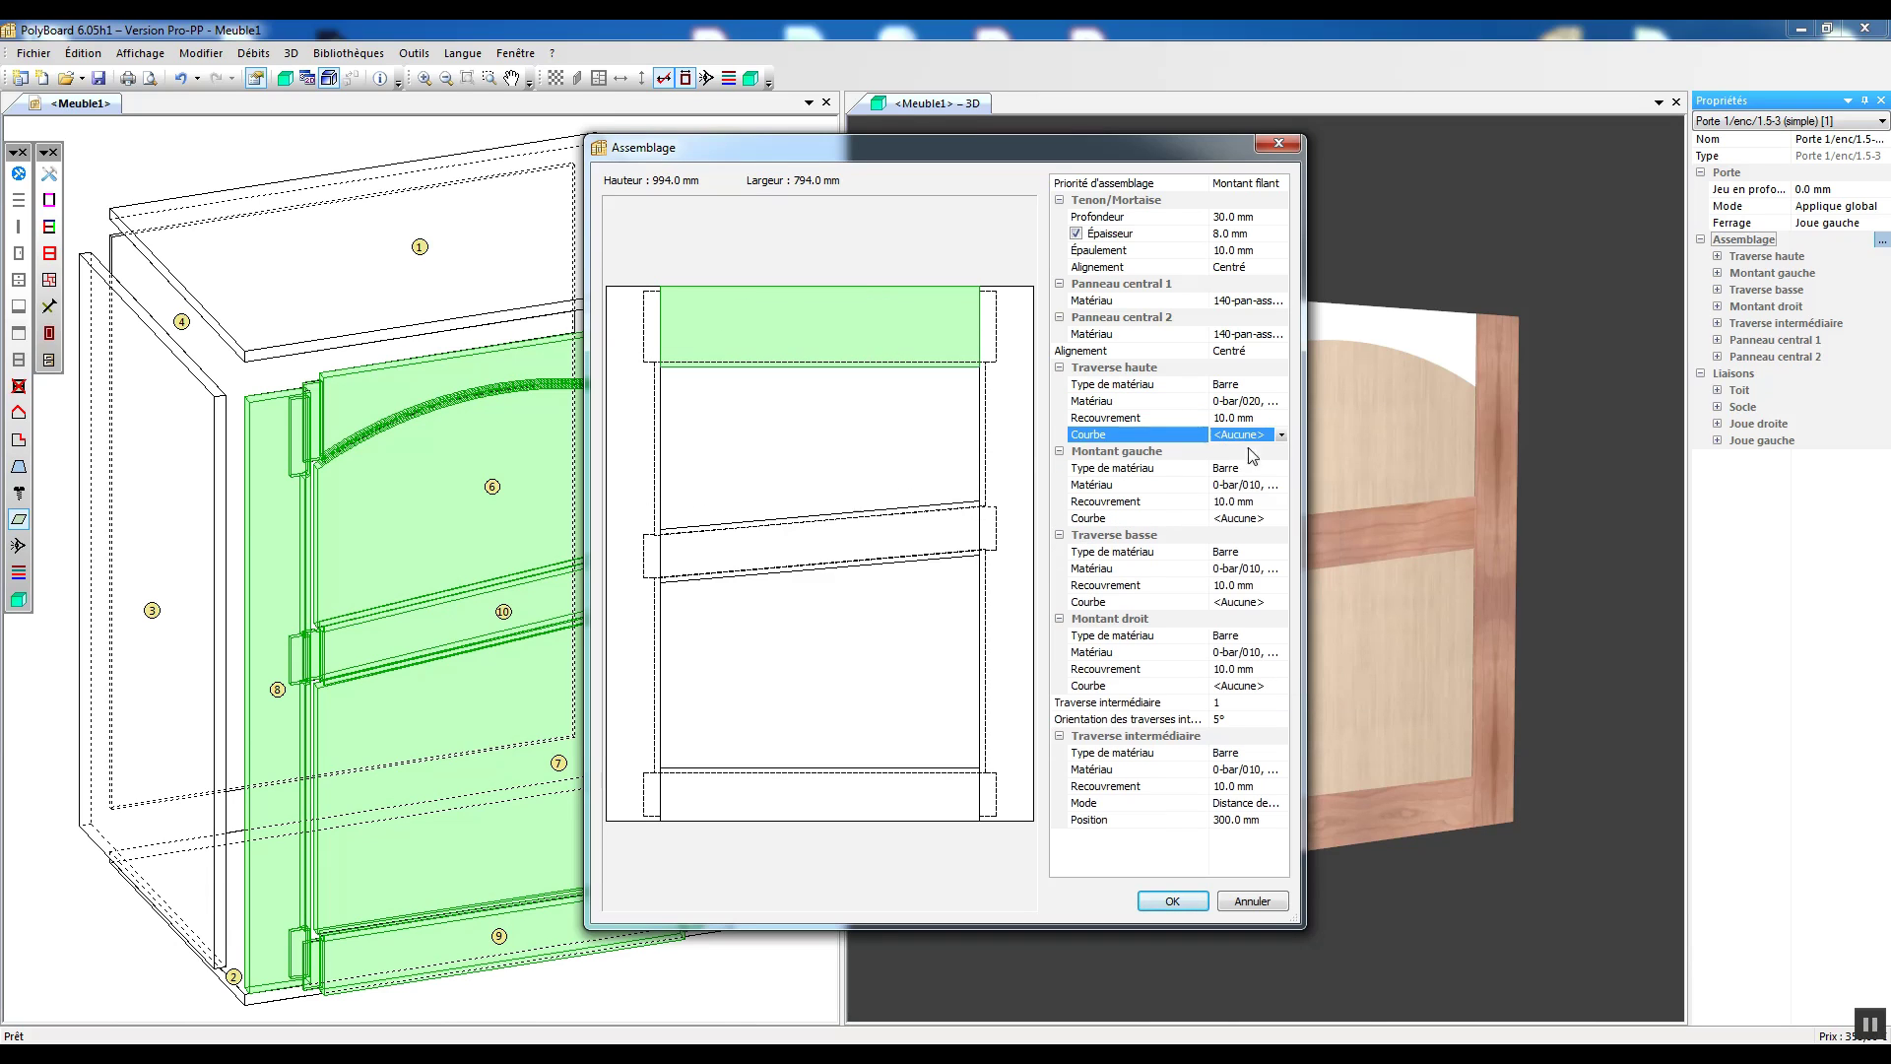
Step: Apply the door's assembly changes and show the properties of the intermediate rail and the lower central panel
{"action": "left_click", "coordinate": [1177, 900]}
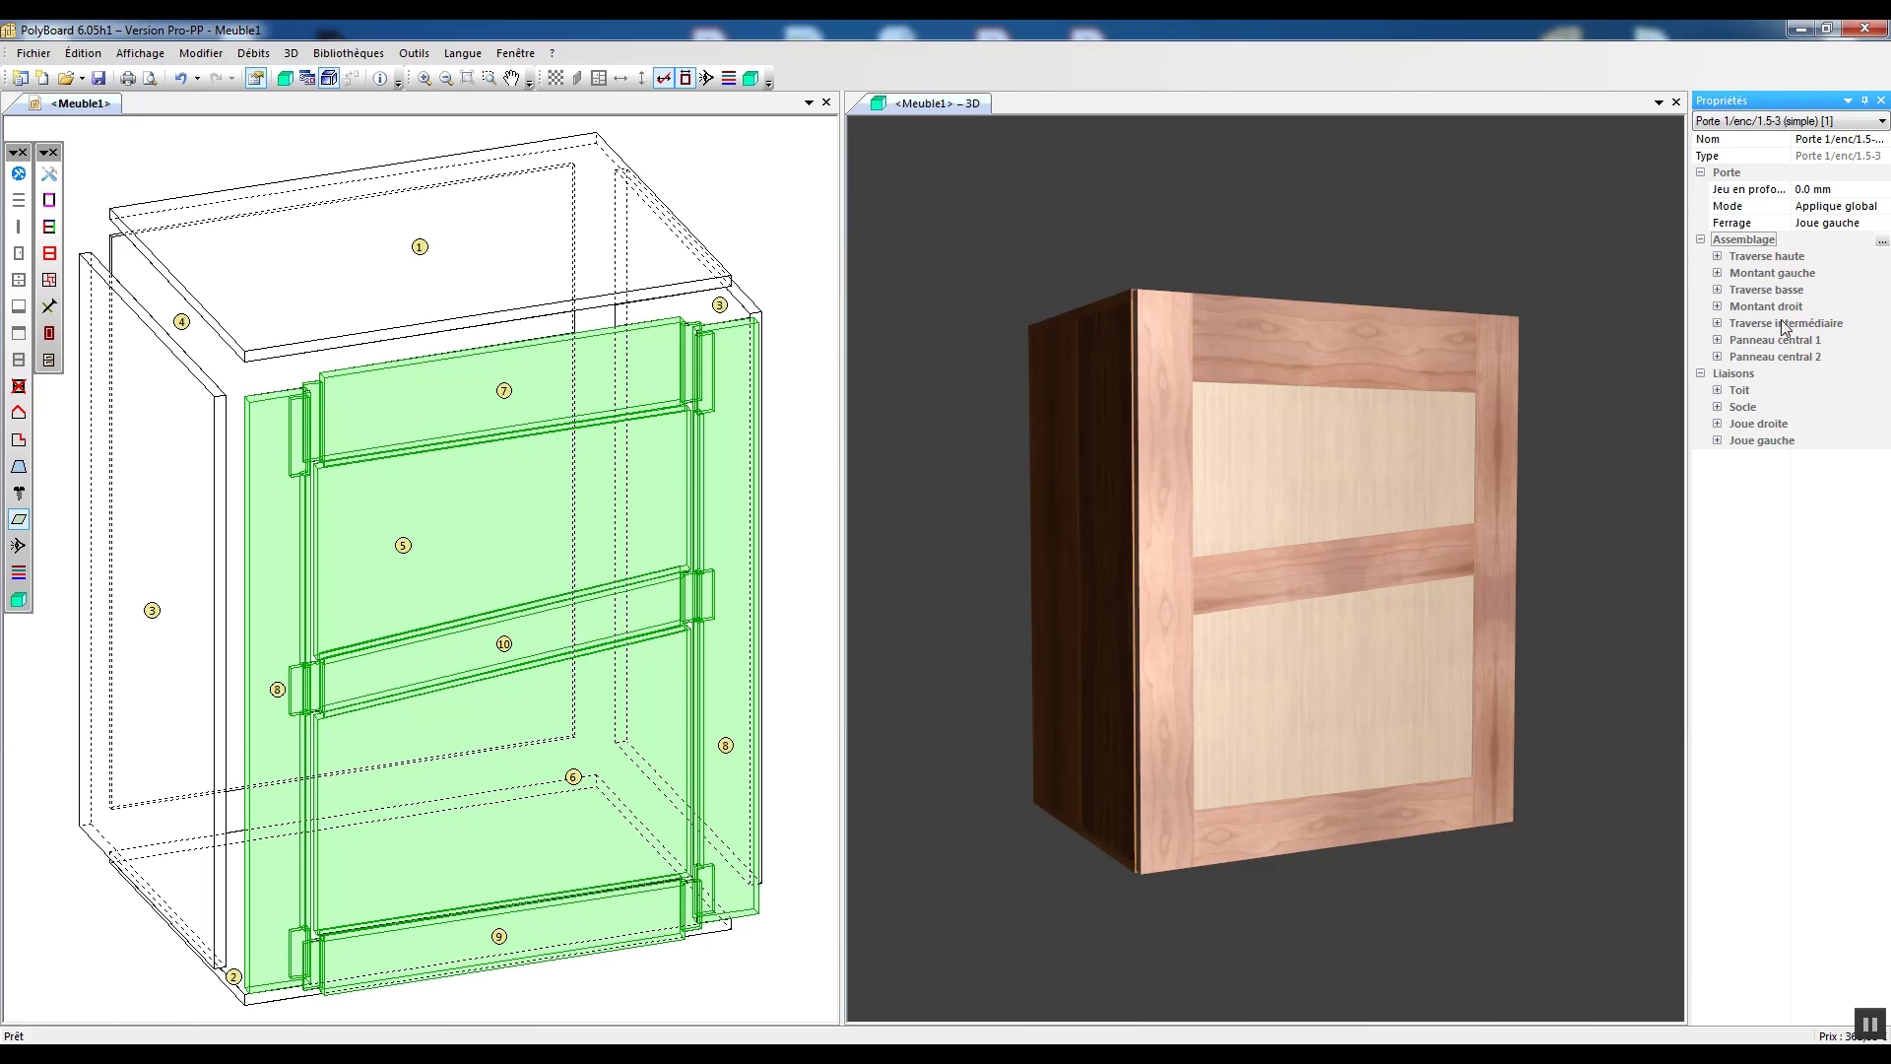
{"action": "left_click", "coordinate": [1718, 357]}
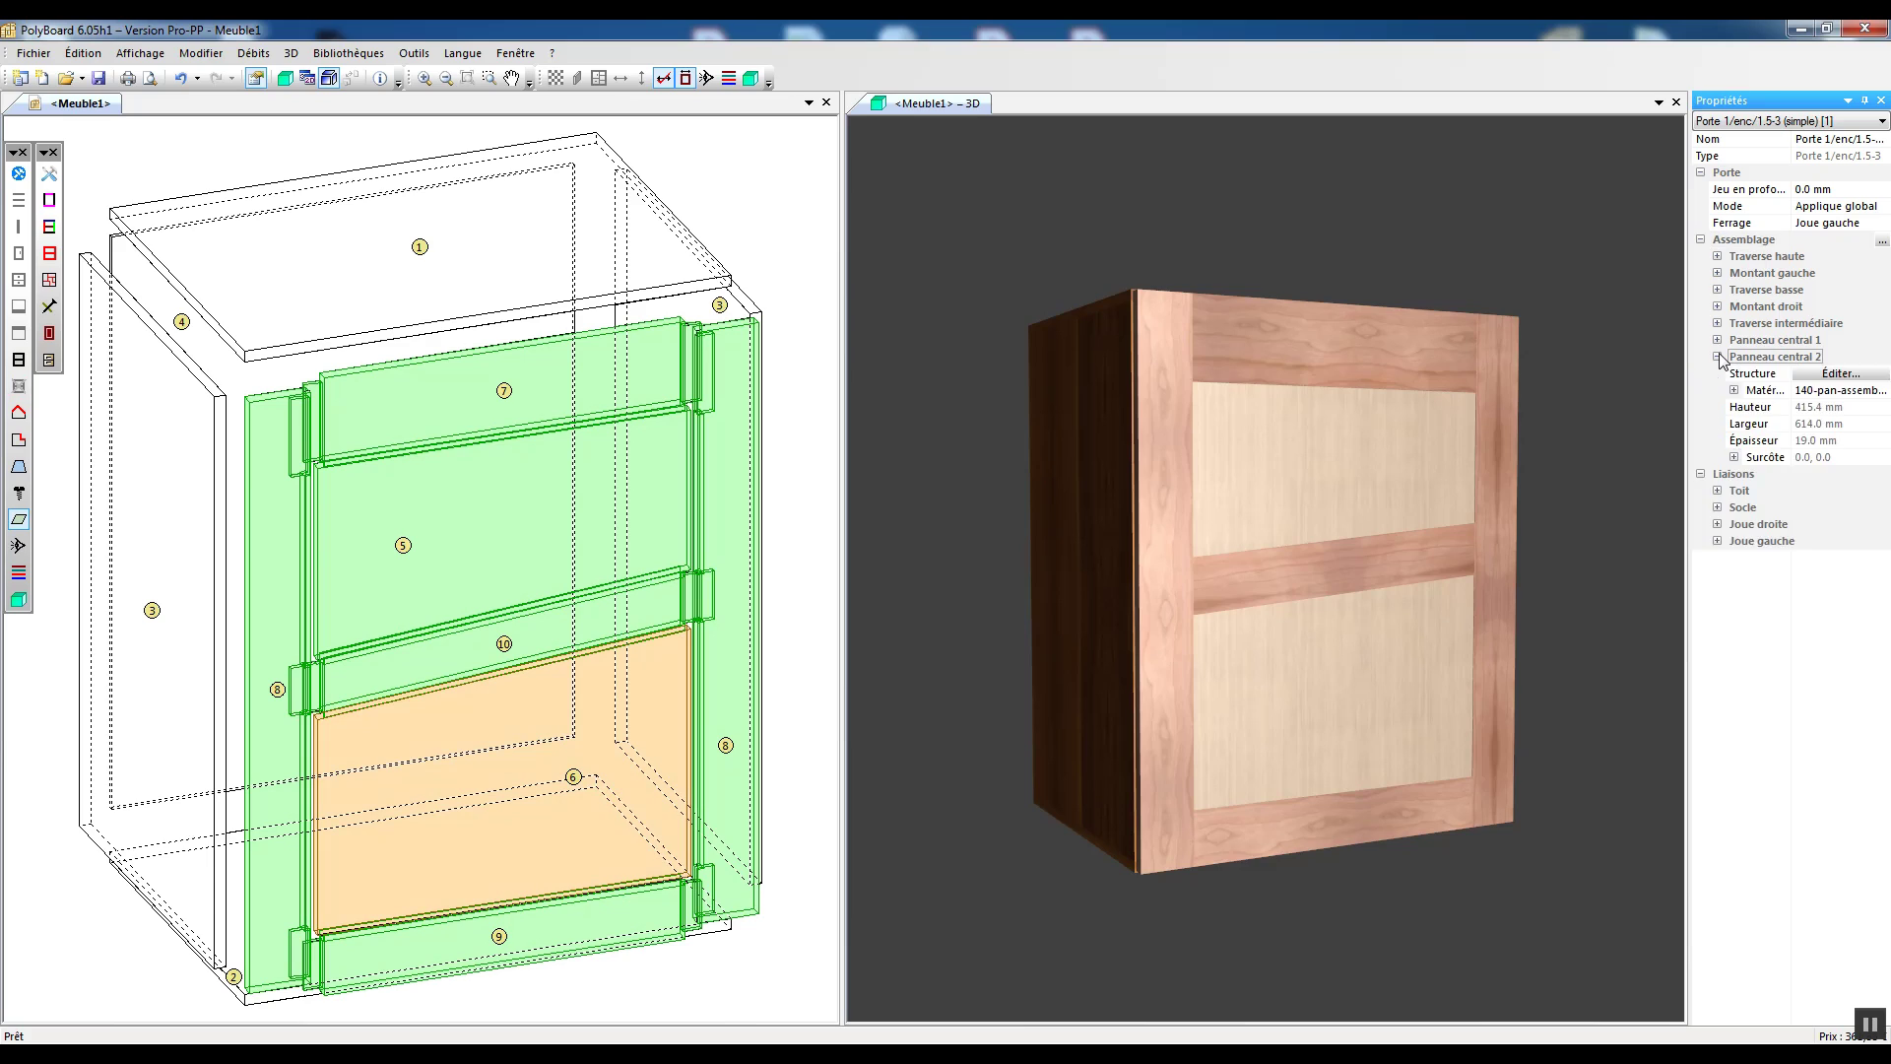
{"action": "left_click", "coordinate": [1718, 323]}
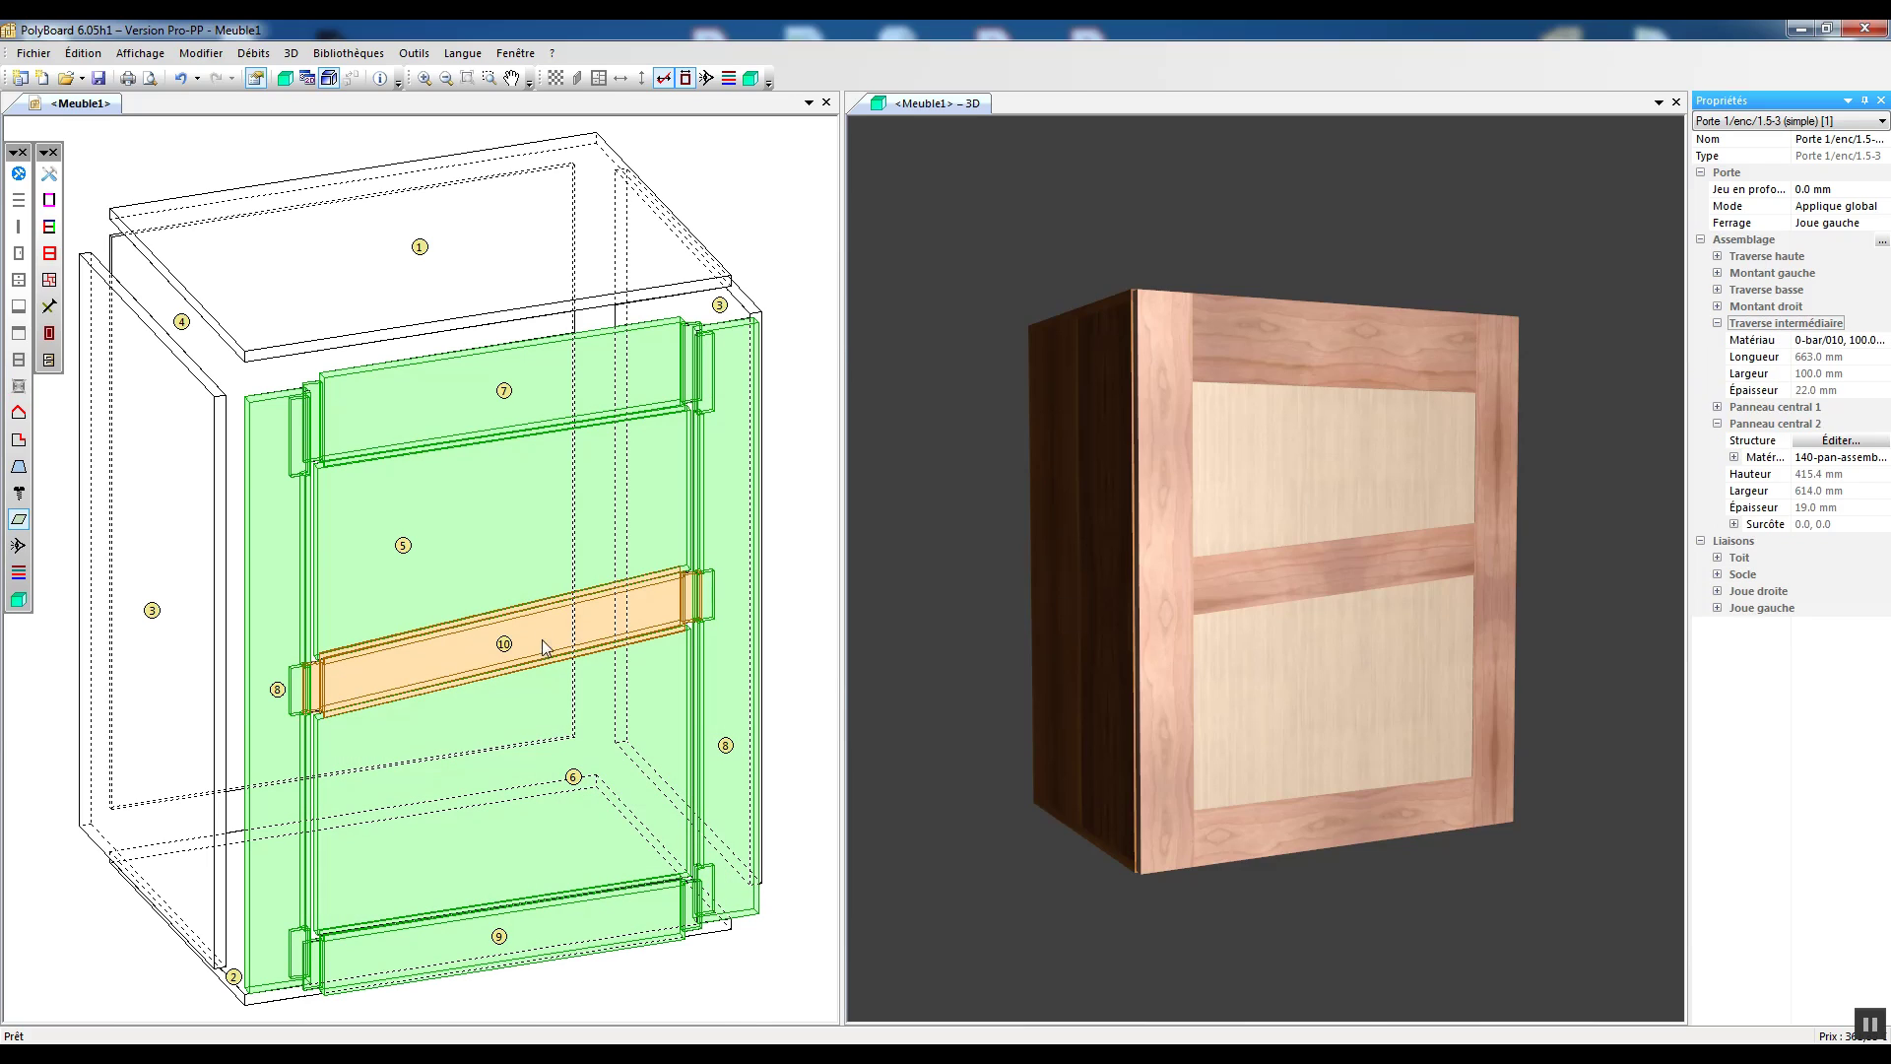
{"action": "left_click", "coordinate": [1740, 424]}
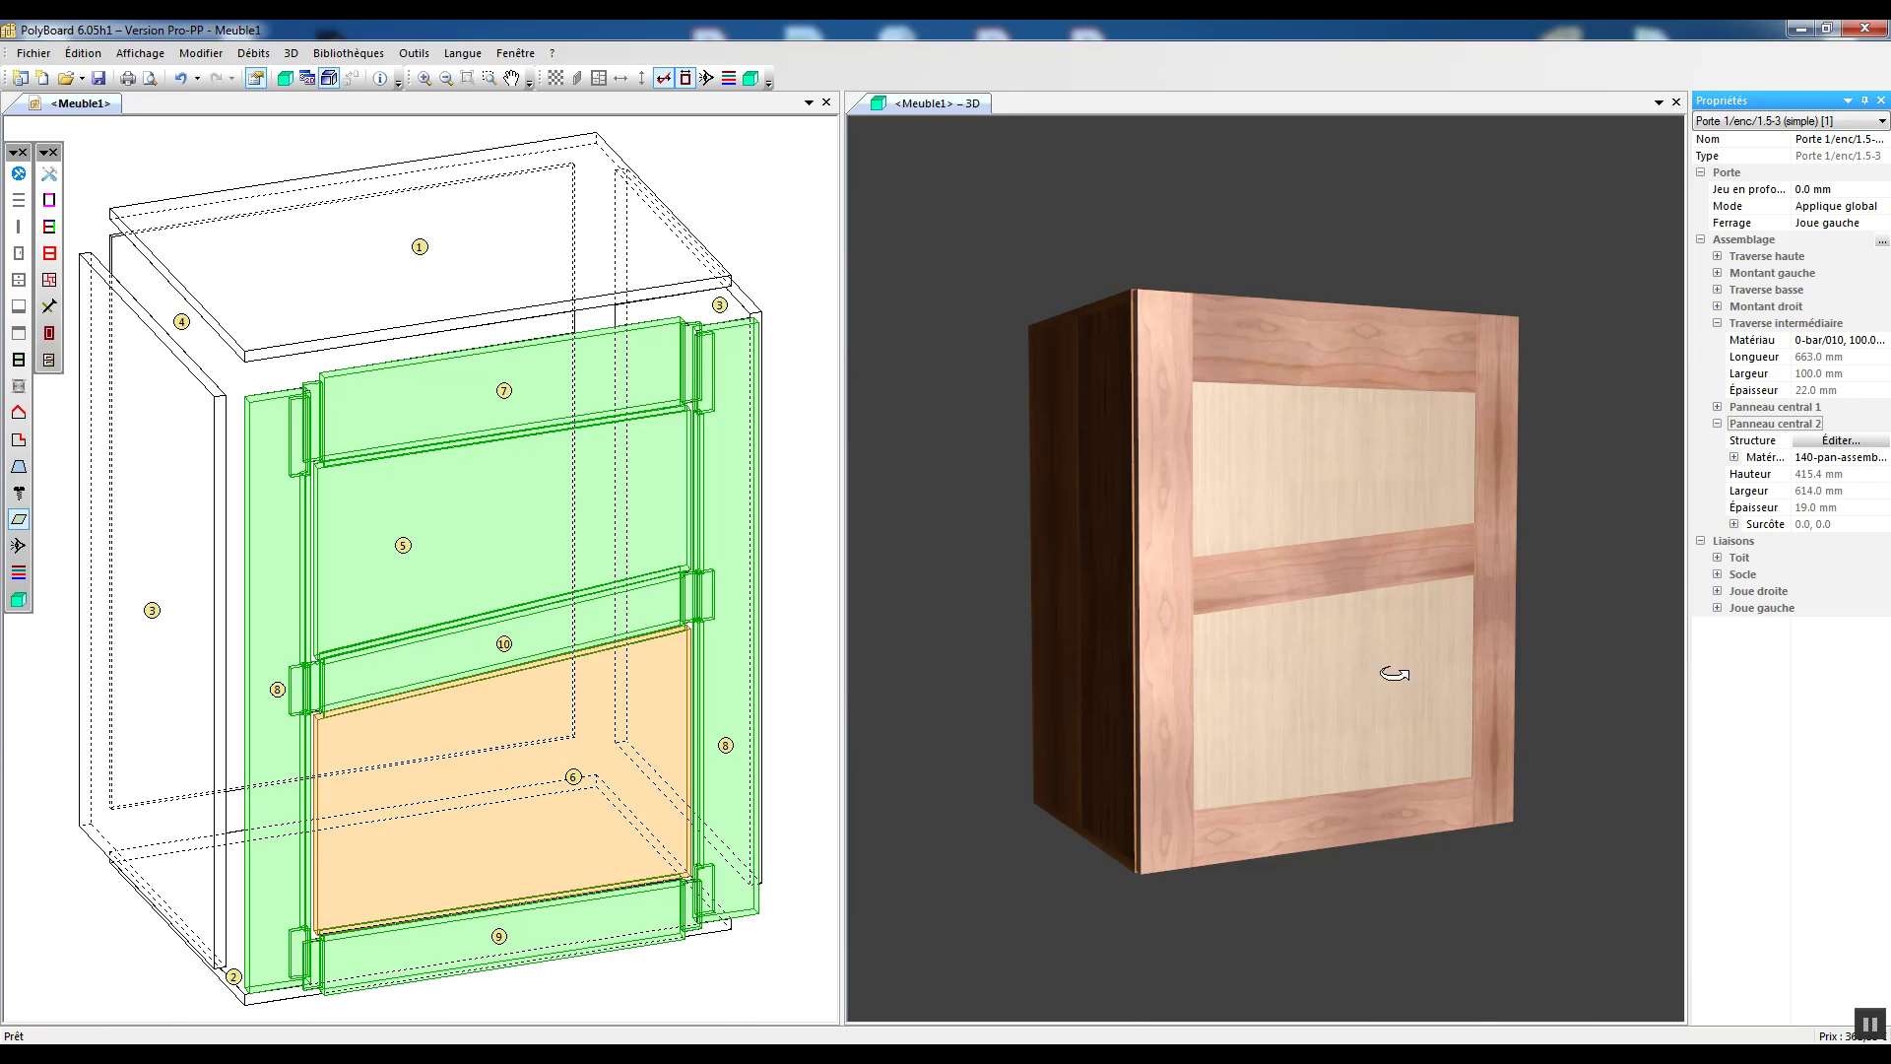
Step: Give the lower central panel its own assembly, using material 0-bar/030, 30.0 × 22.0 for the top rail, stiles and other rails
{"action": "left_click", "coordinate": [1838, 441]}
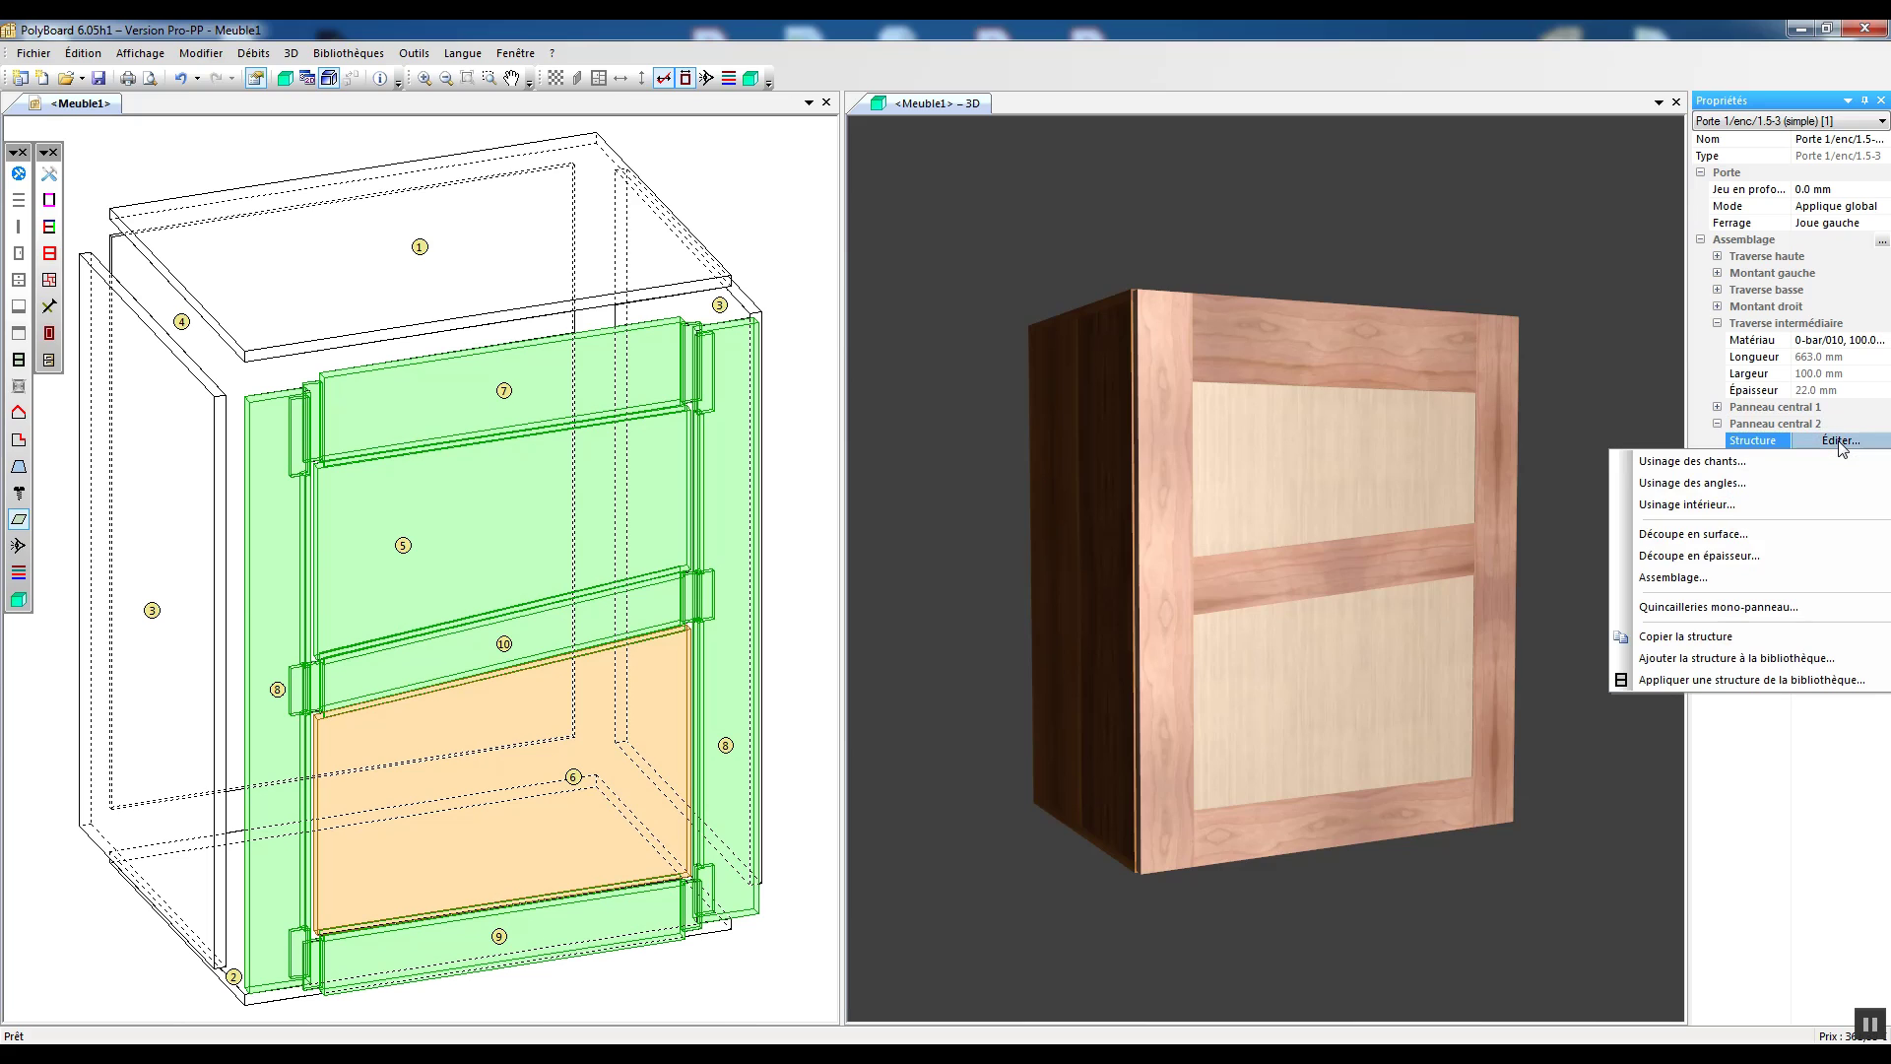
{"action": "left_click", "coordinate": [1672, 577]}
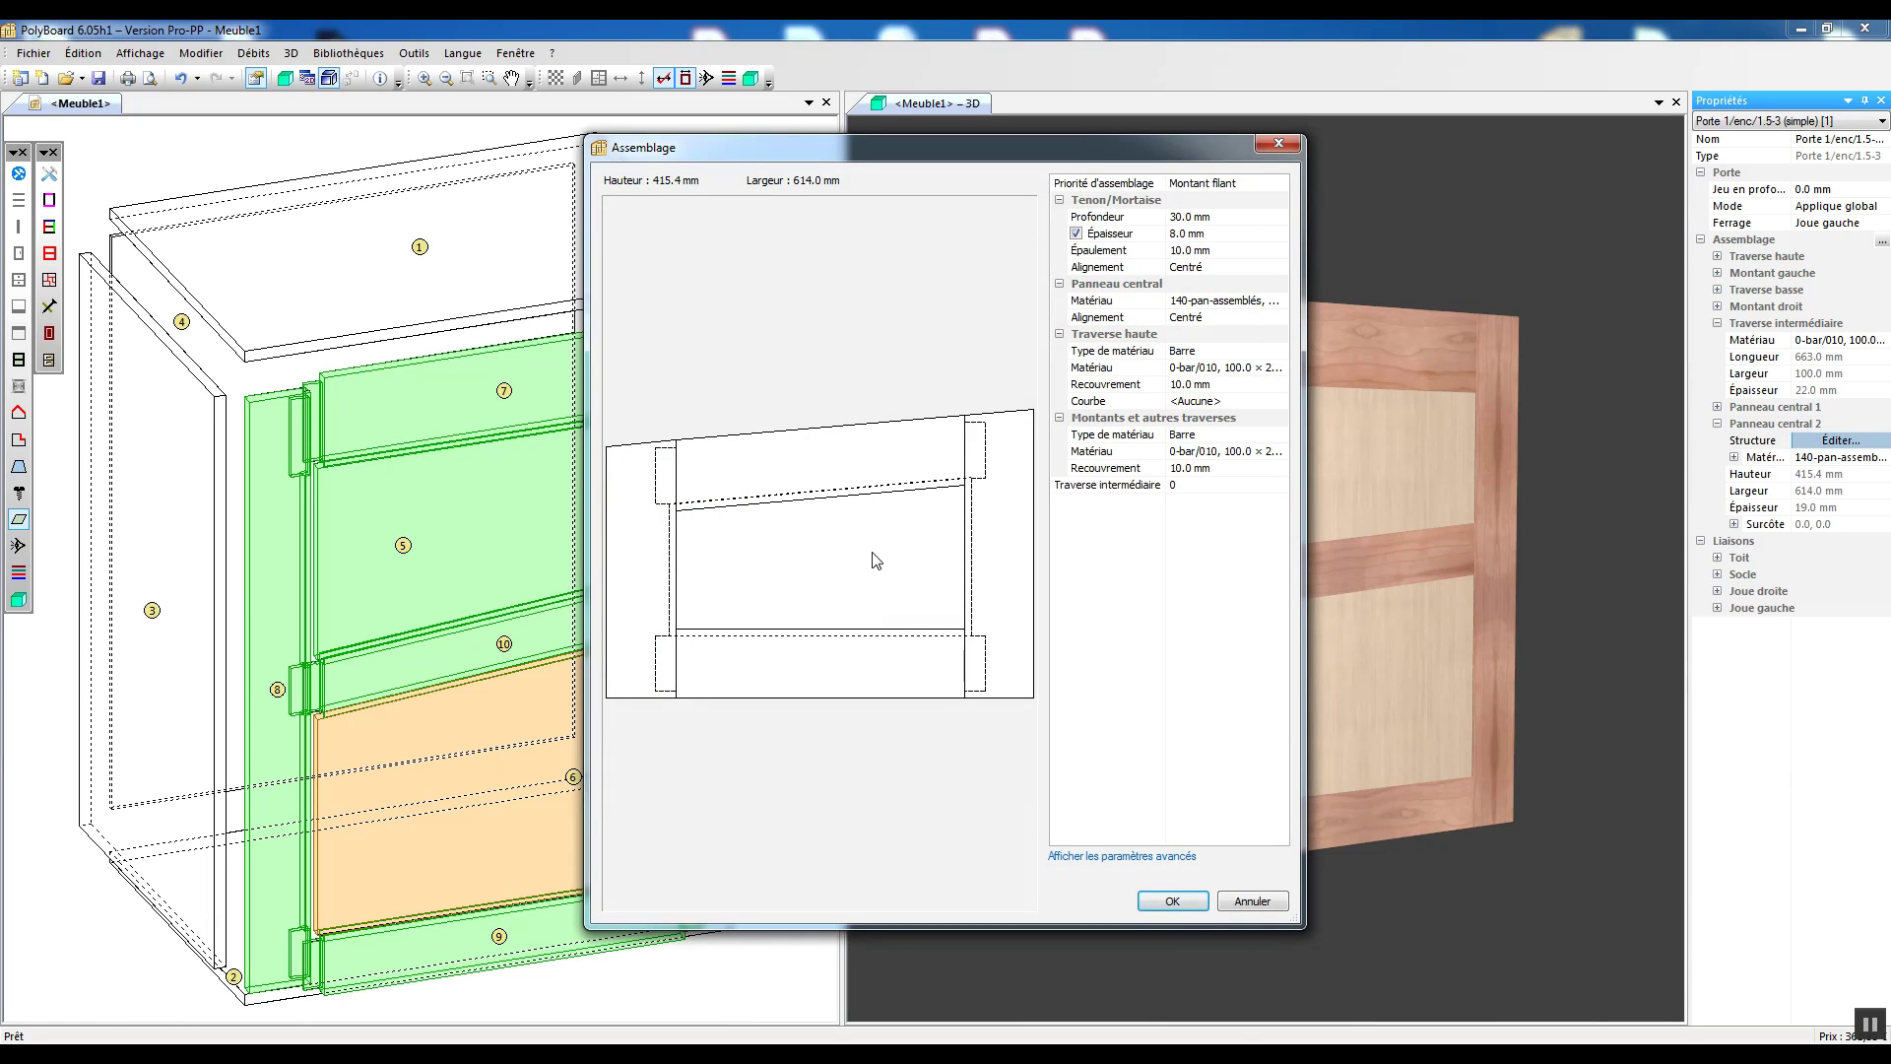
{"action": "left_click", "coordinate": [1235, 452]}
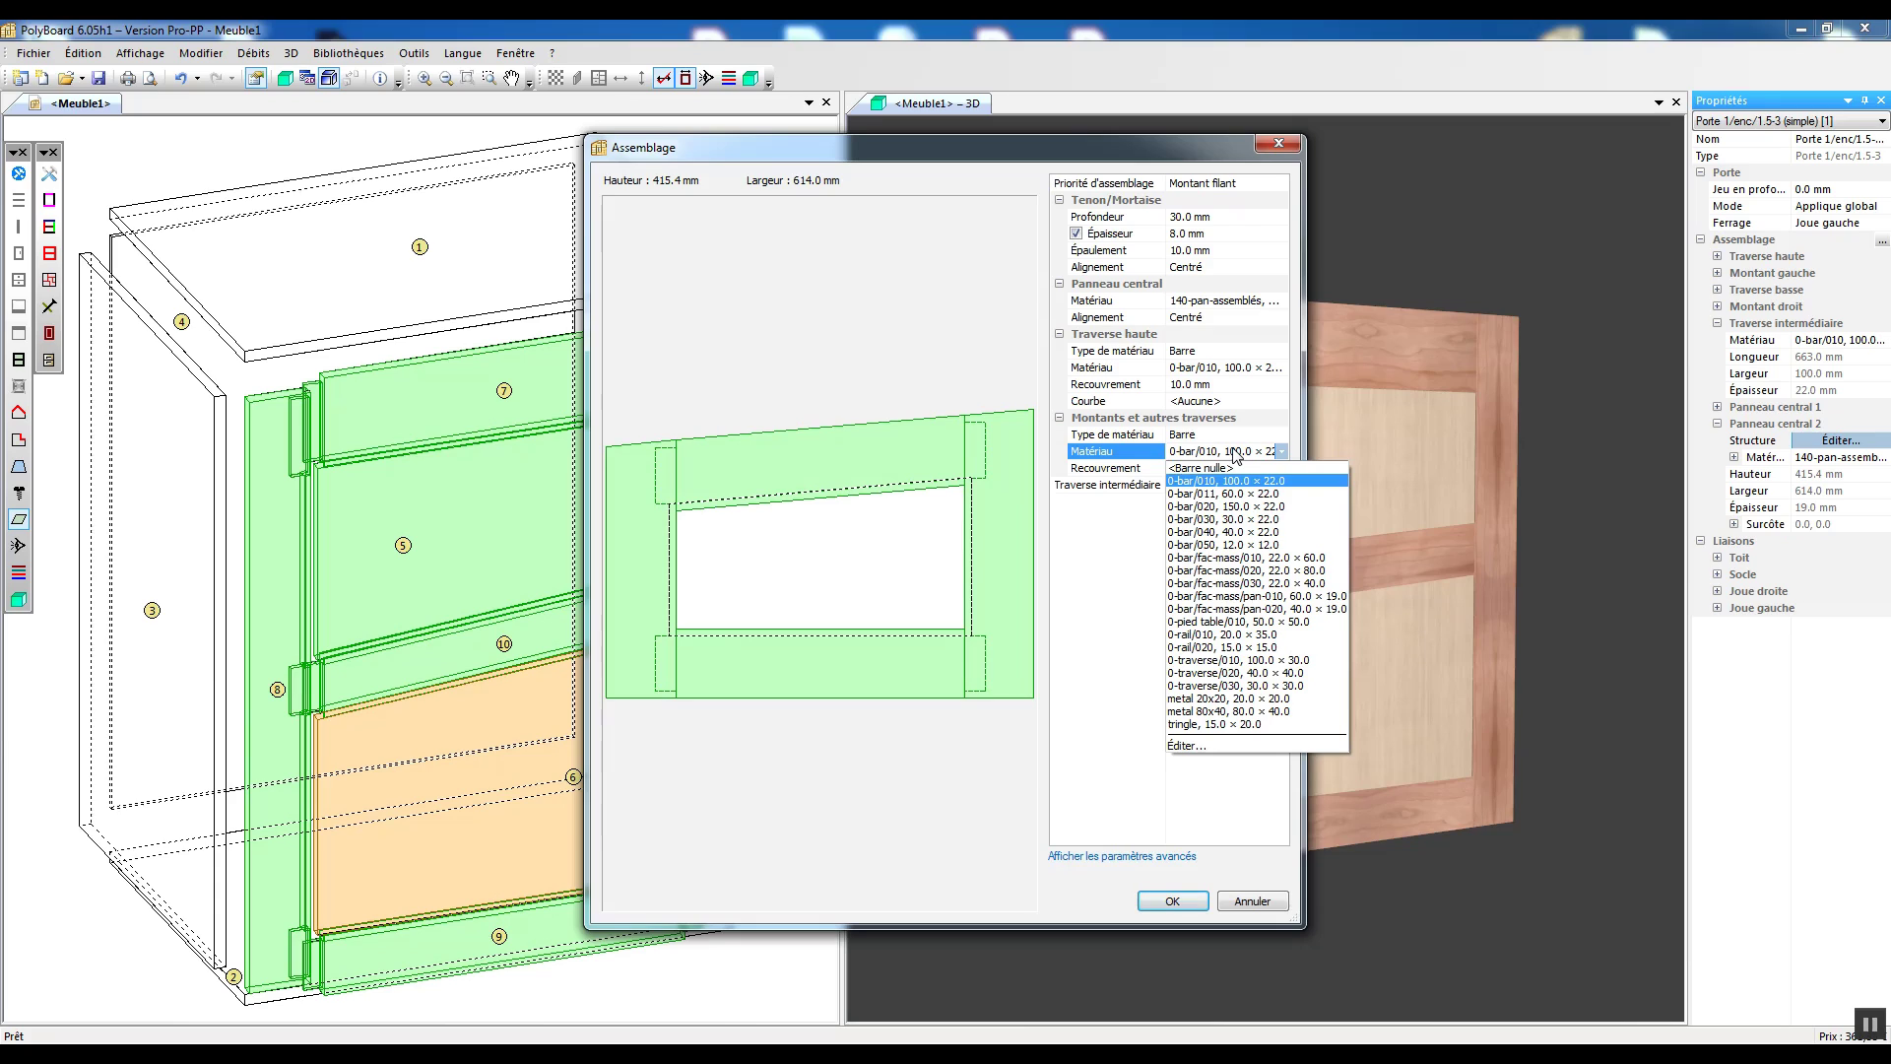
{"action": "left_click", "coordinate": [1242, 519]}
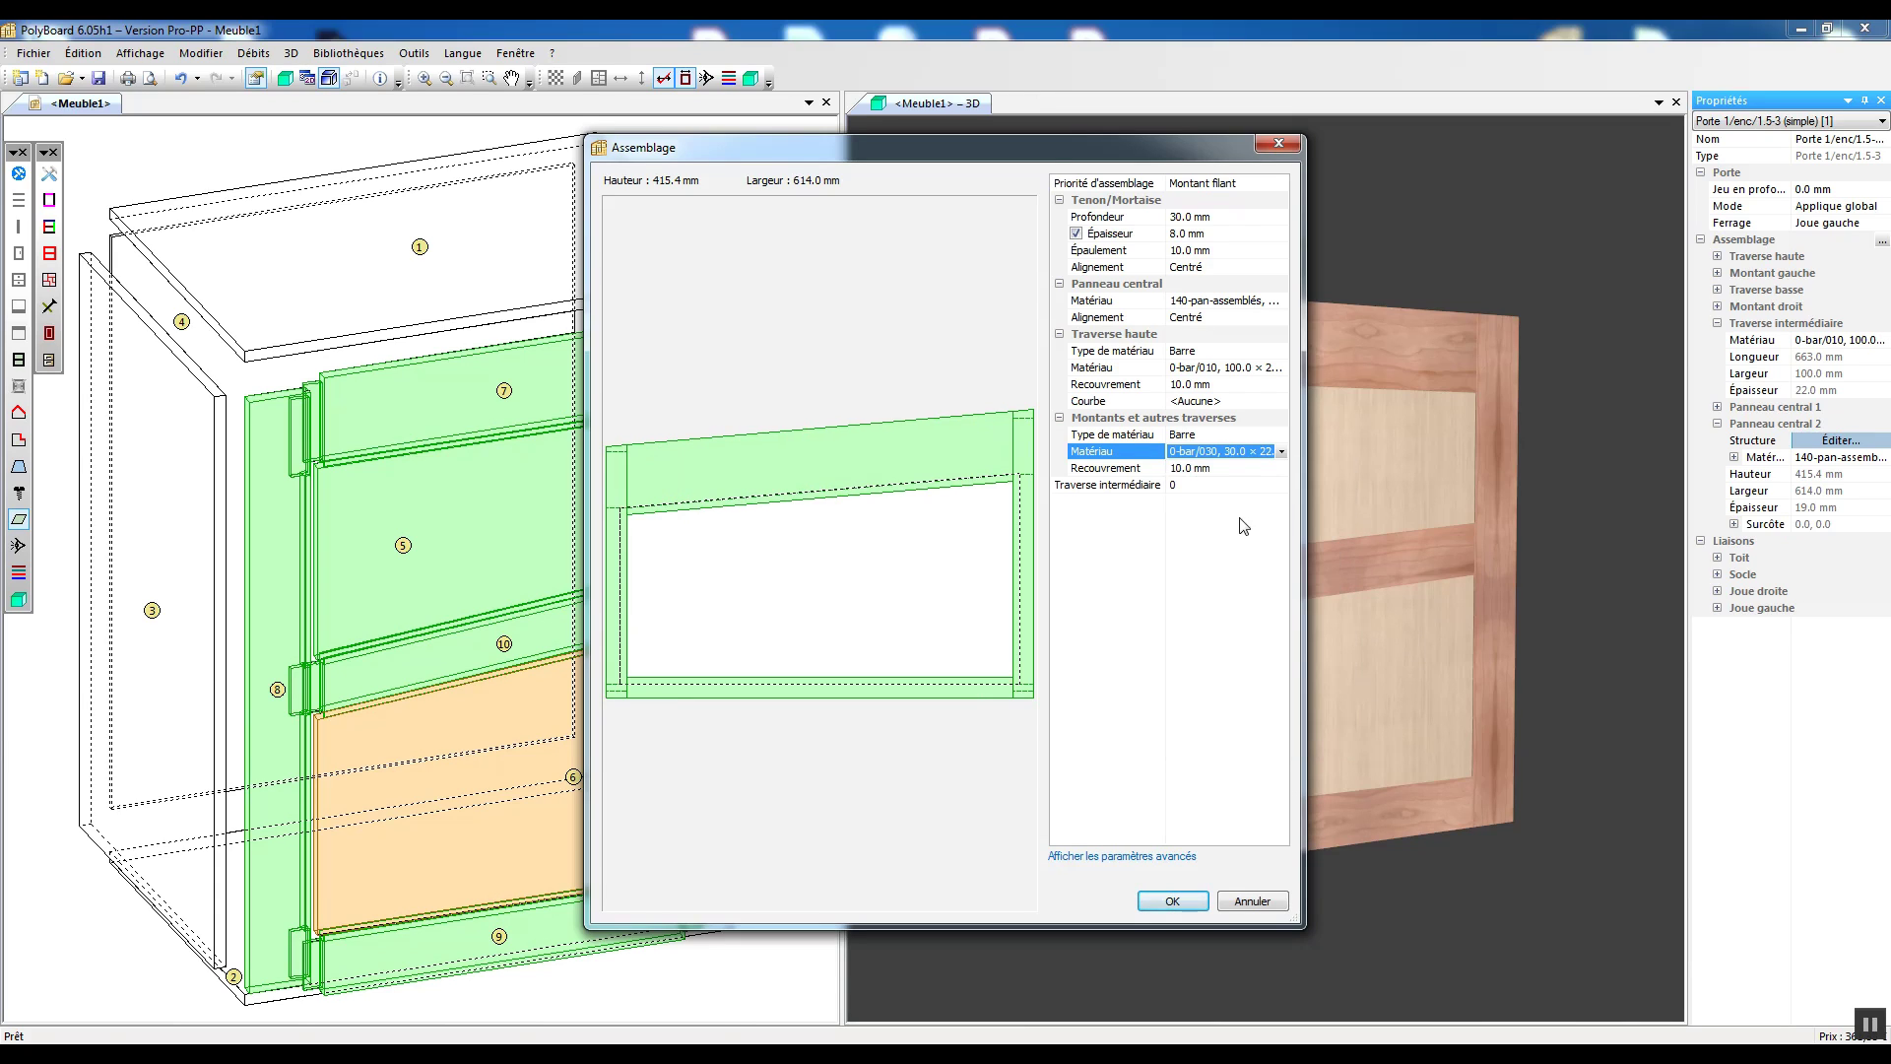
{"action": "left_click", "coordinate": [1216, 370]}
{"action": "left_click", "coordinate": [1213, 369]}
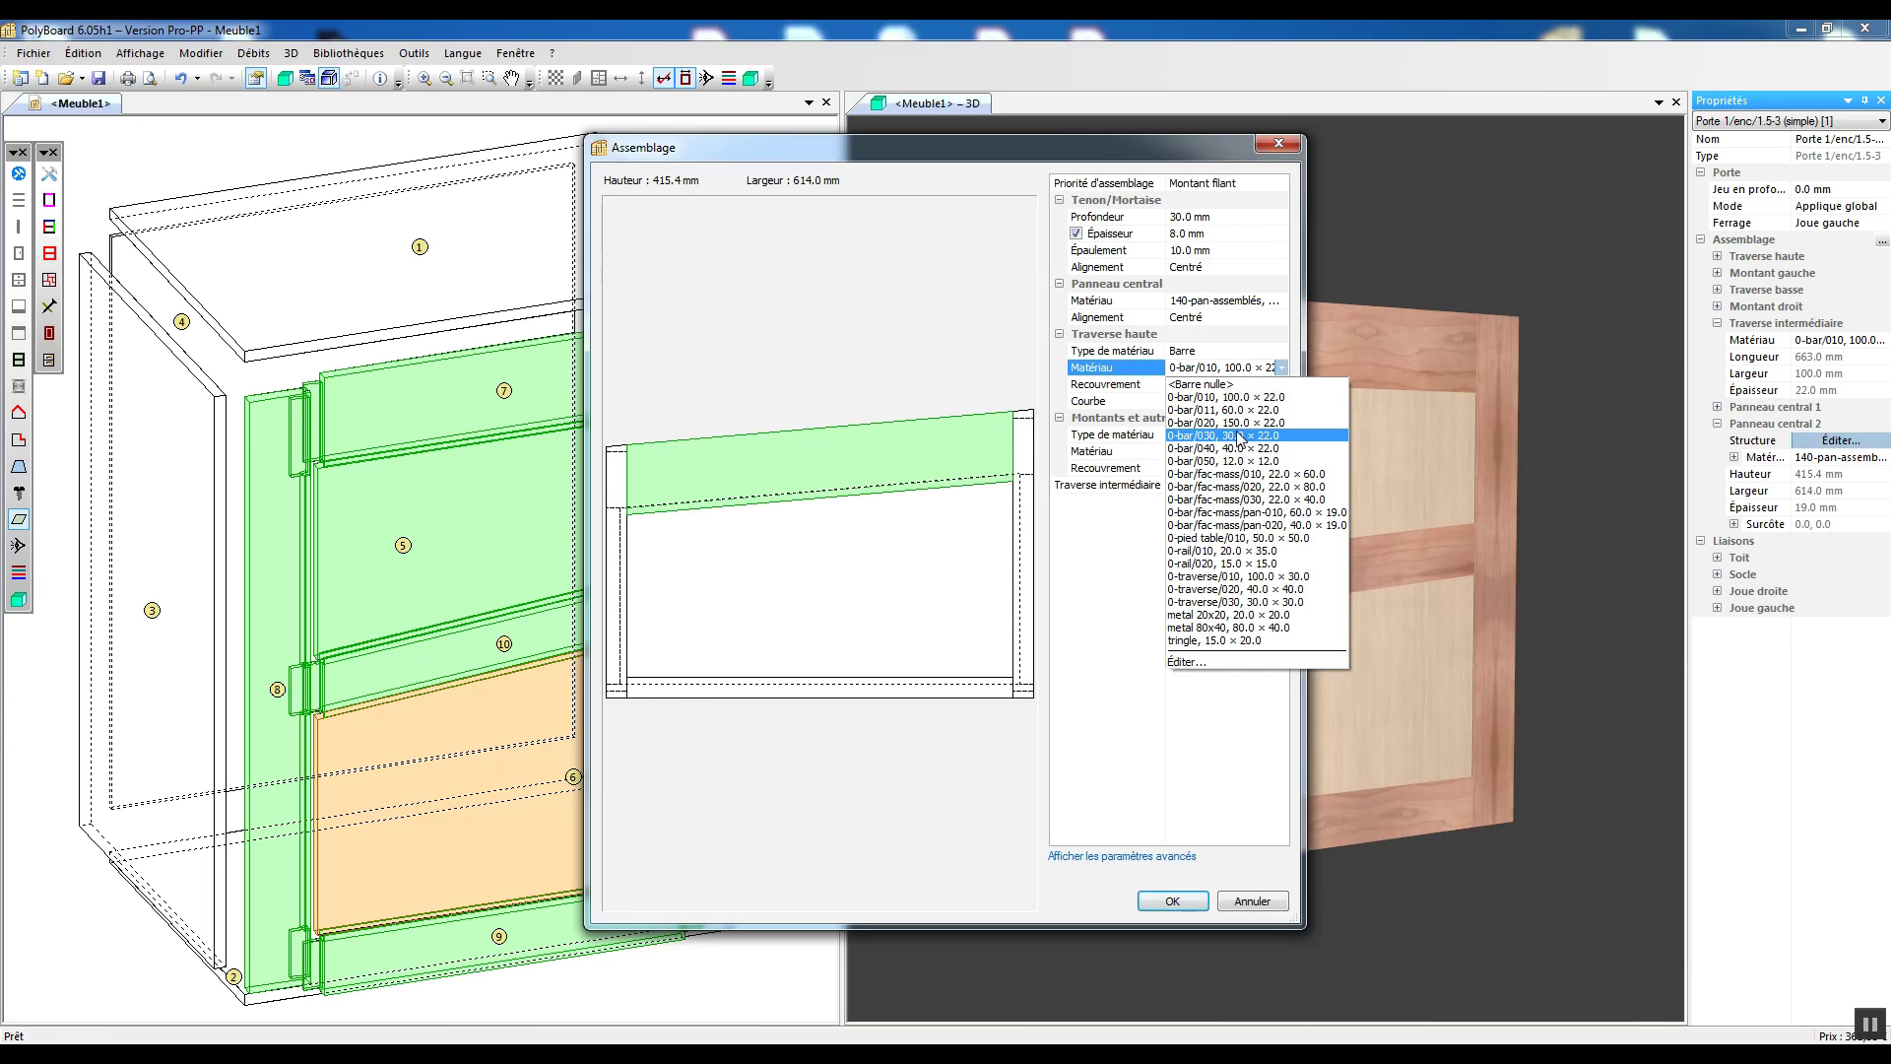
{"action": "left_click", "coordinate": [1241, 436]}
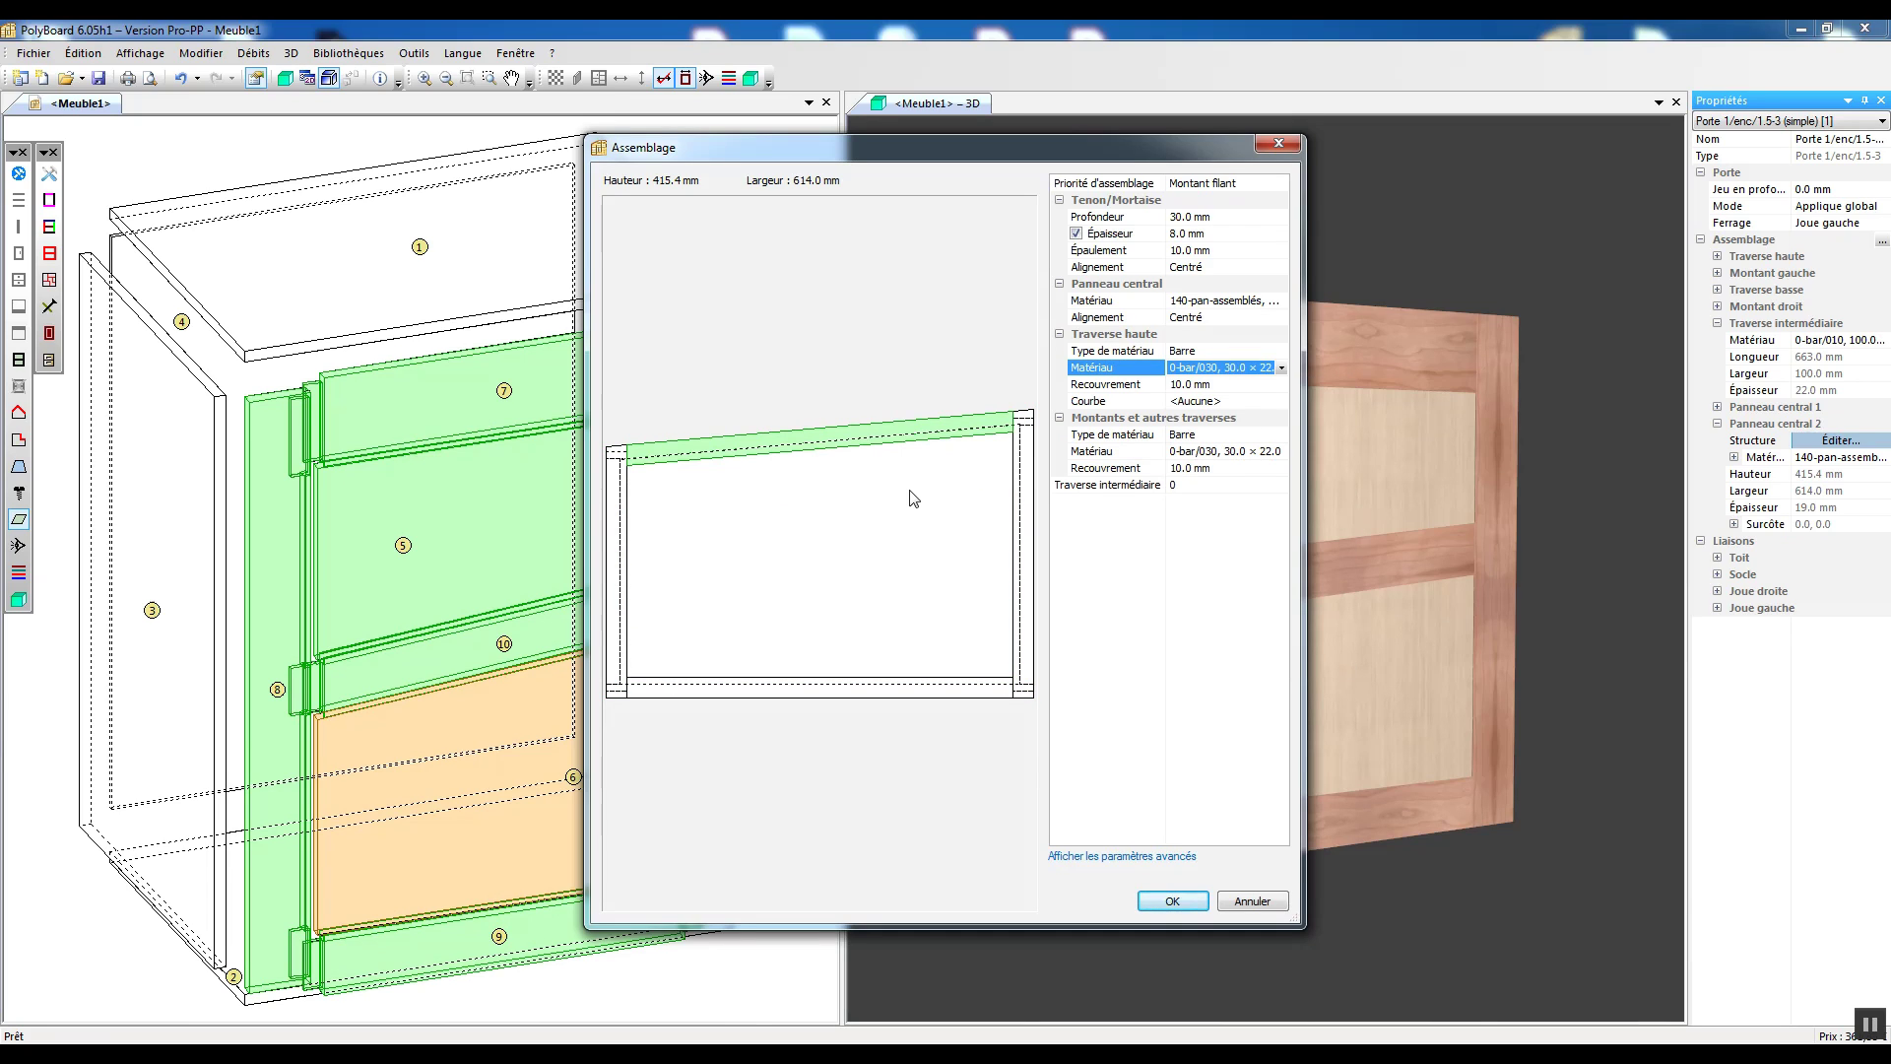
{"action": "left_click", "coordinate": [1174, 901]}
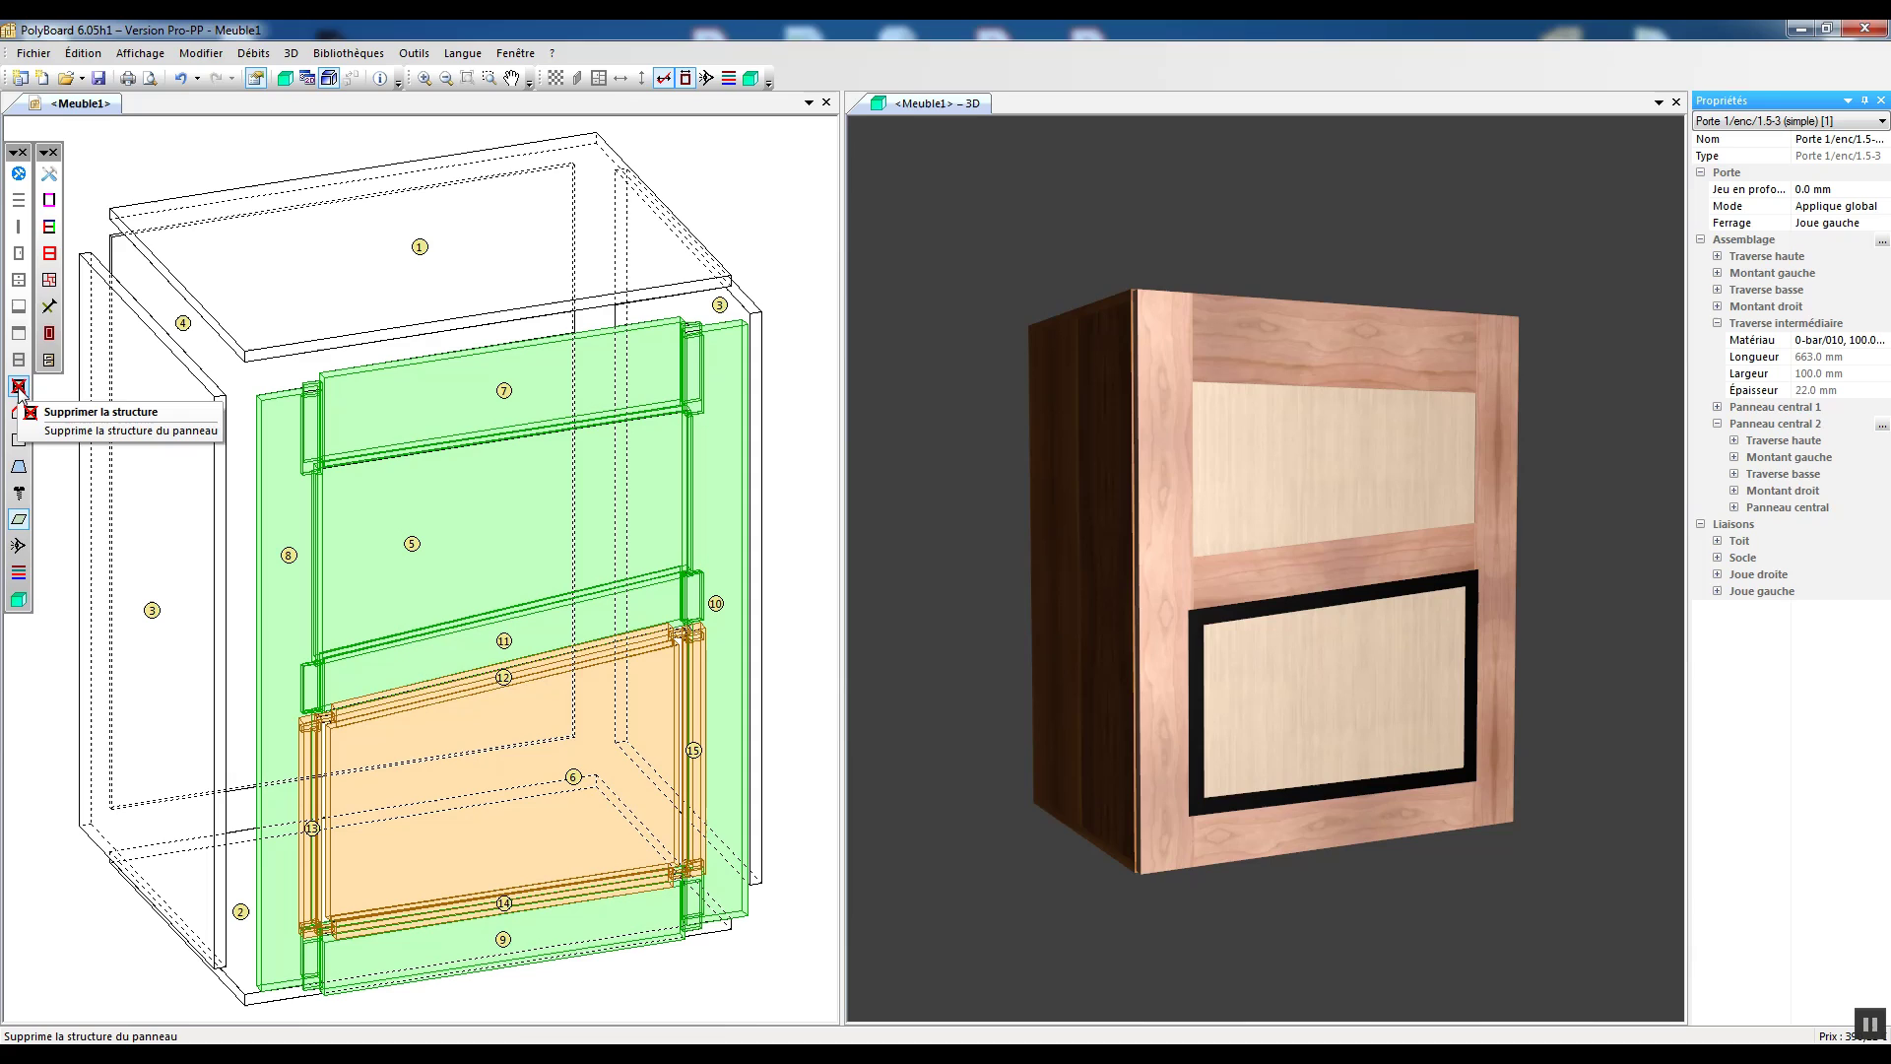
Step: Remove the nested structure from the lower central panel, and remove the whole door's structure as well
{"action": "left_click", "coordinate": [19, 387]}
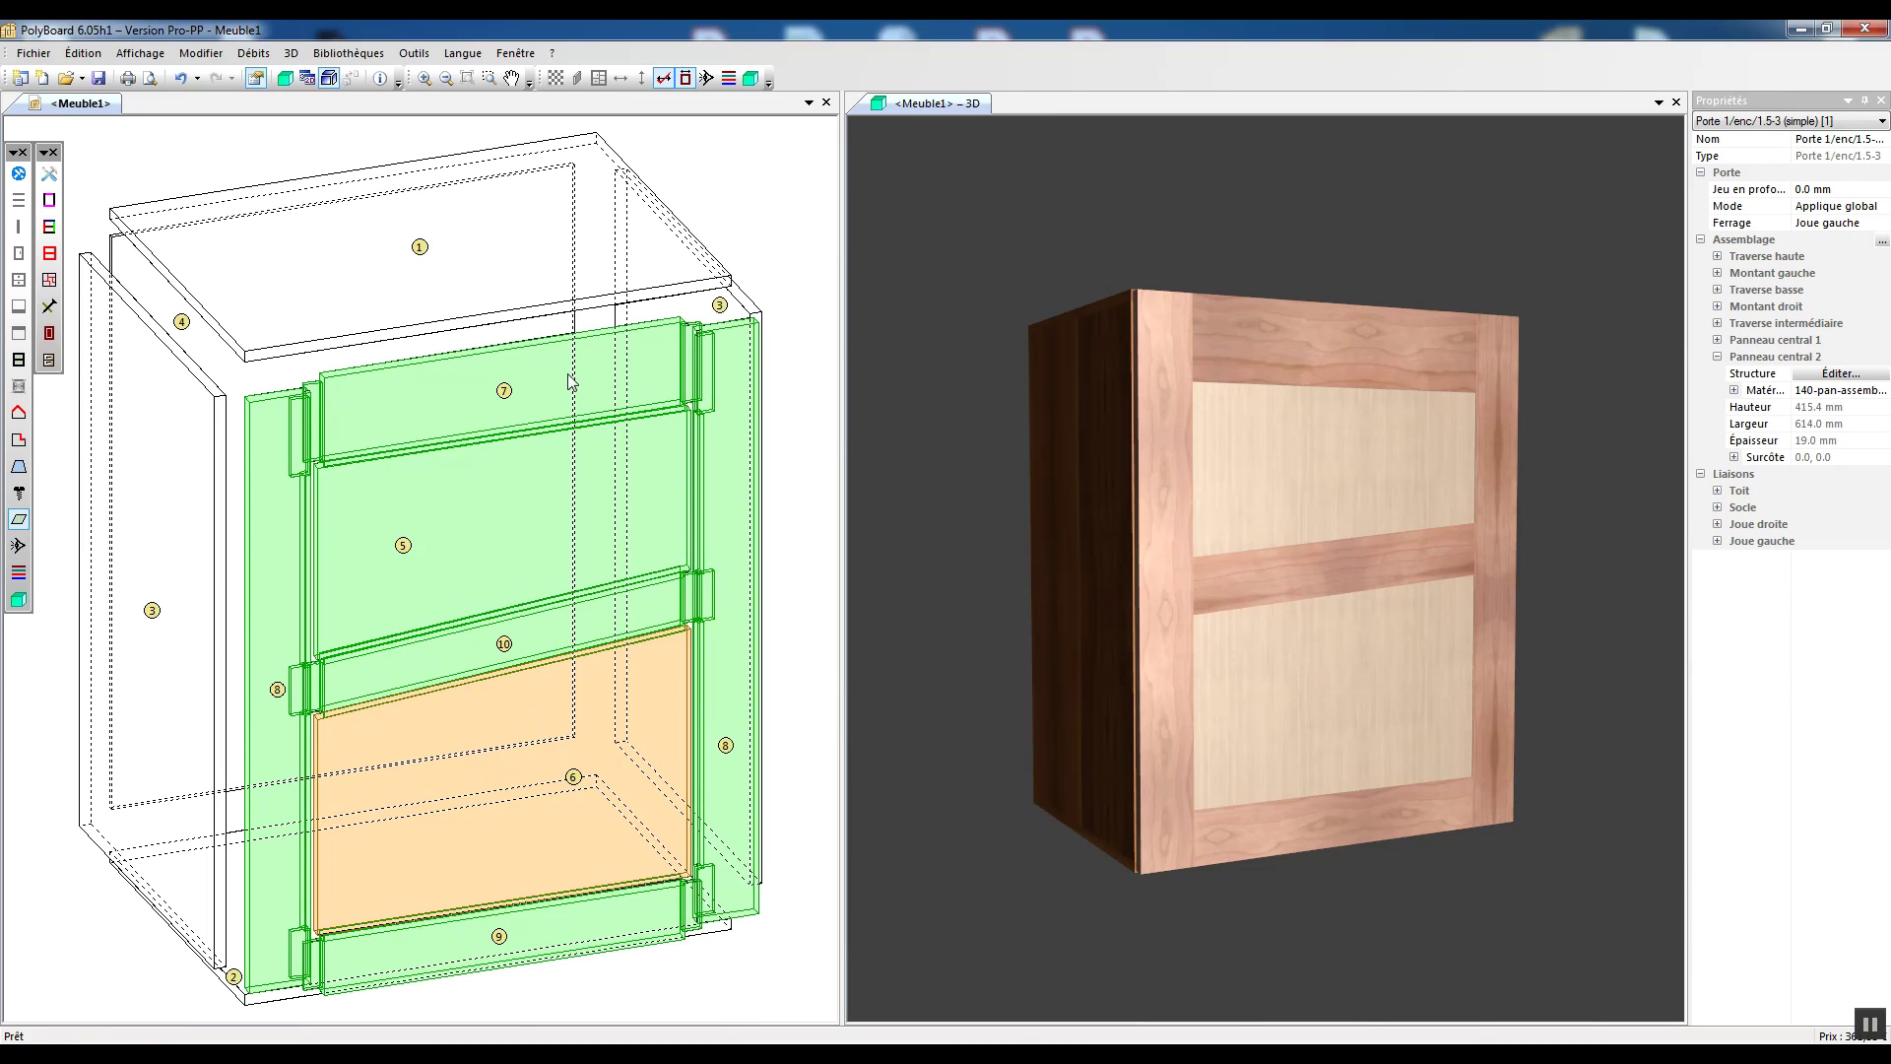
{"action": "left_click", "coordinate": [498, 359]}
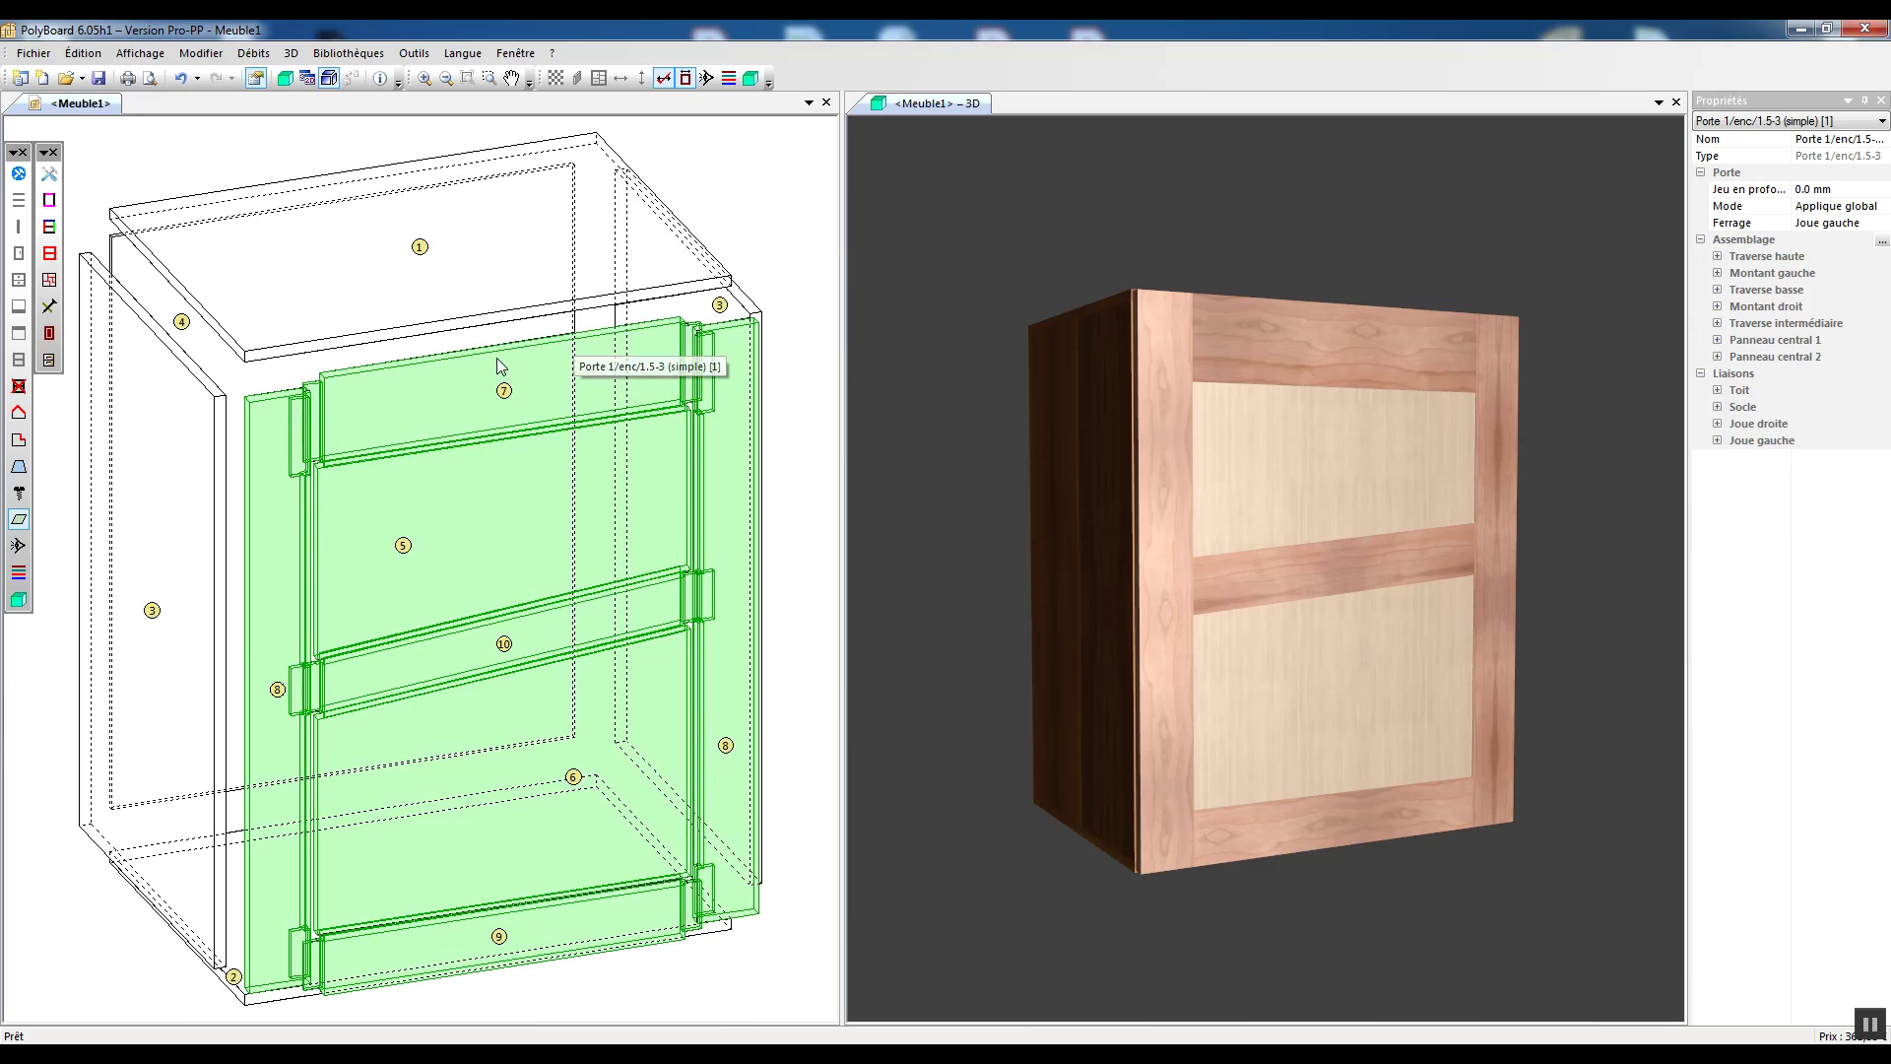
{"action": "left_click", "coordinate": [19, 386]}
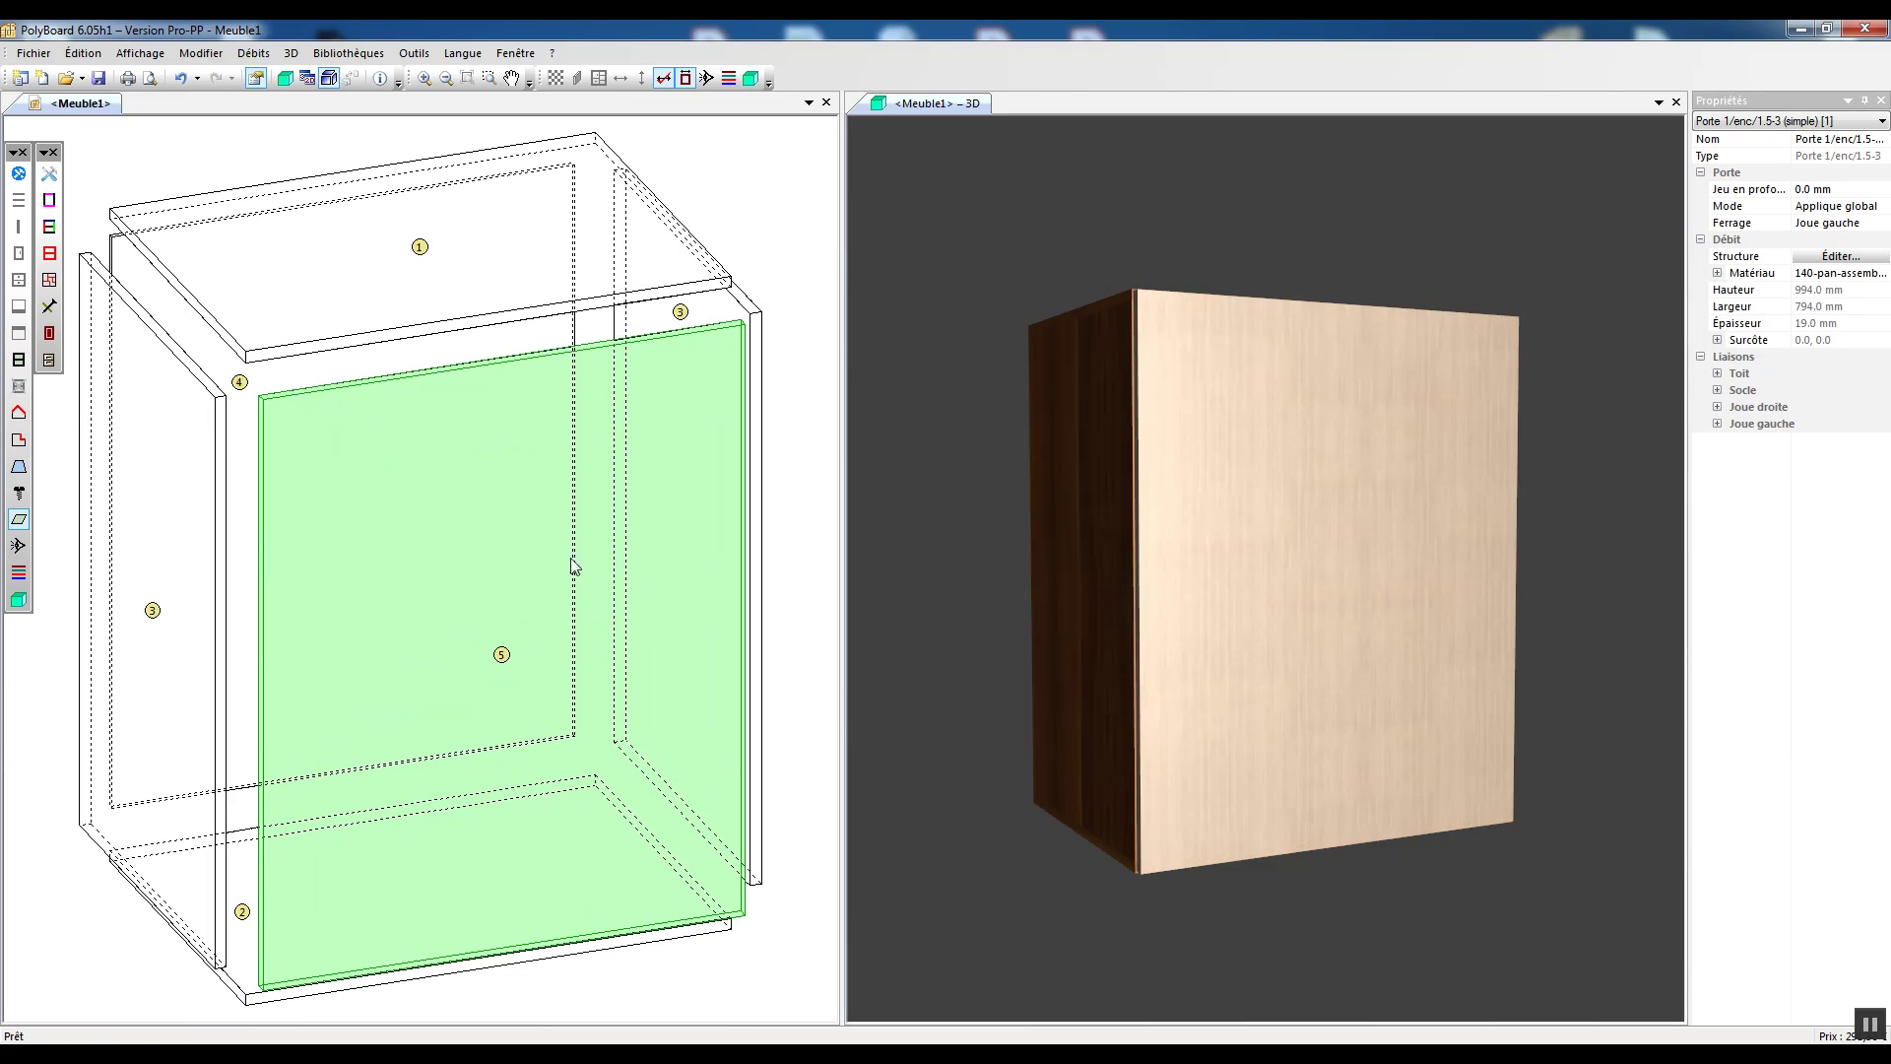
Step: Preview the frame structures in the panel structure library and apply 0-cadre/tot-010x3/trav.h-020-cintre to the door
{"action": "left_click", "coordinate": [19, 360]}
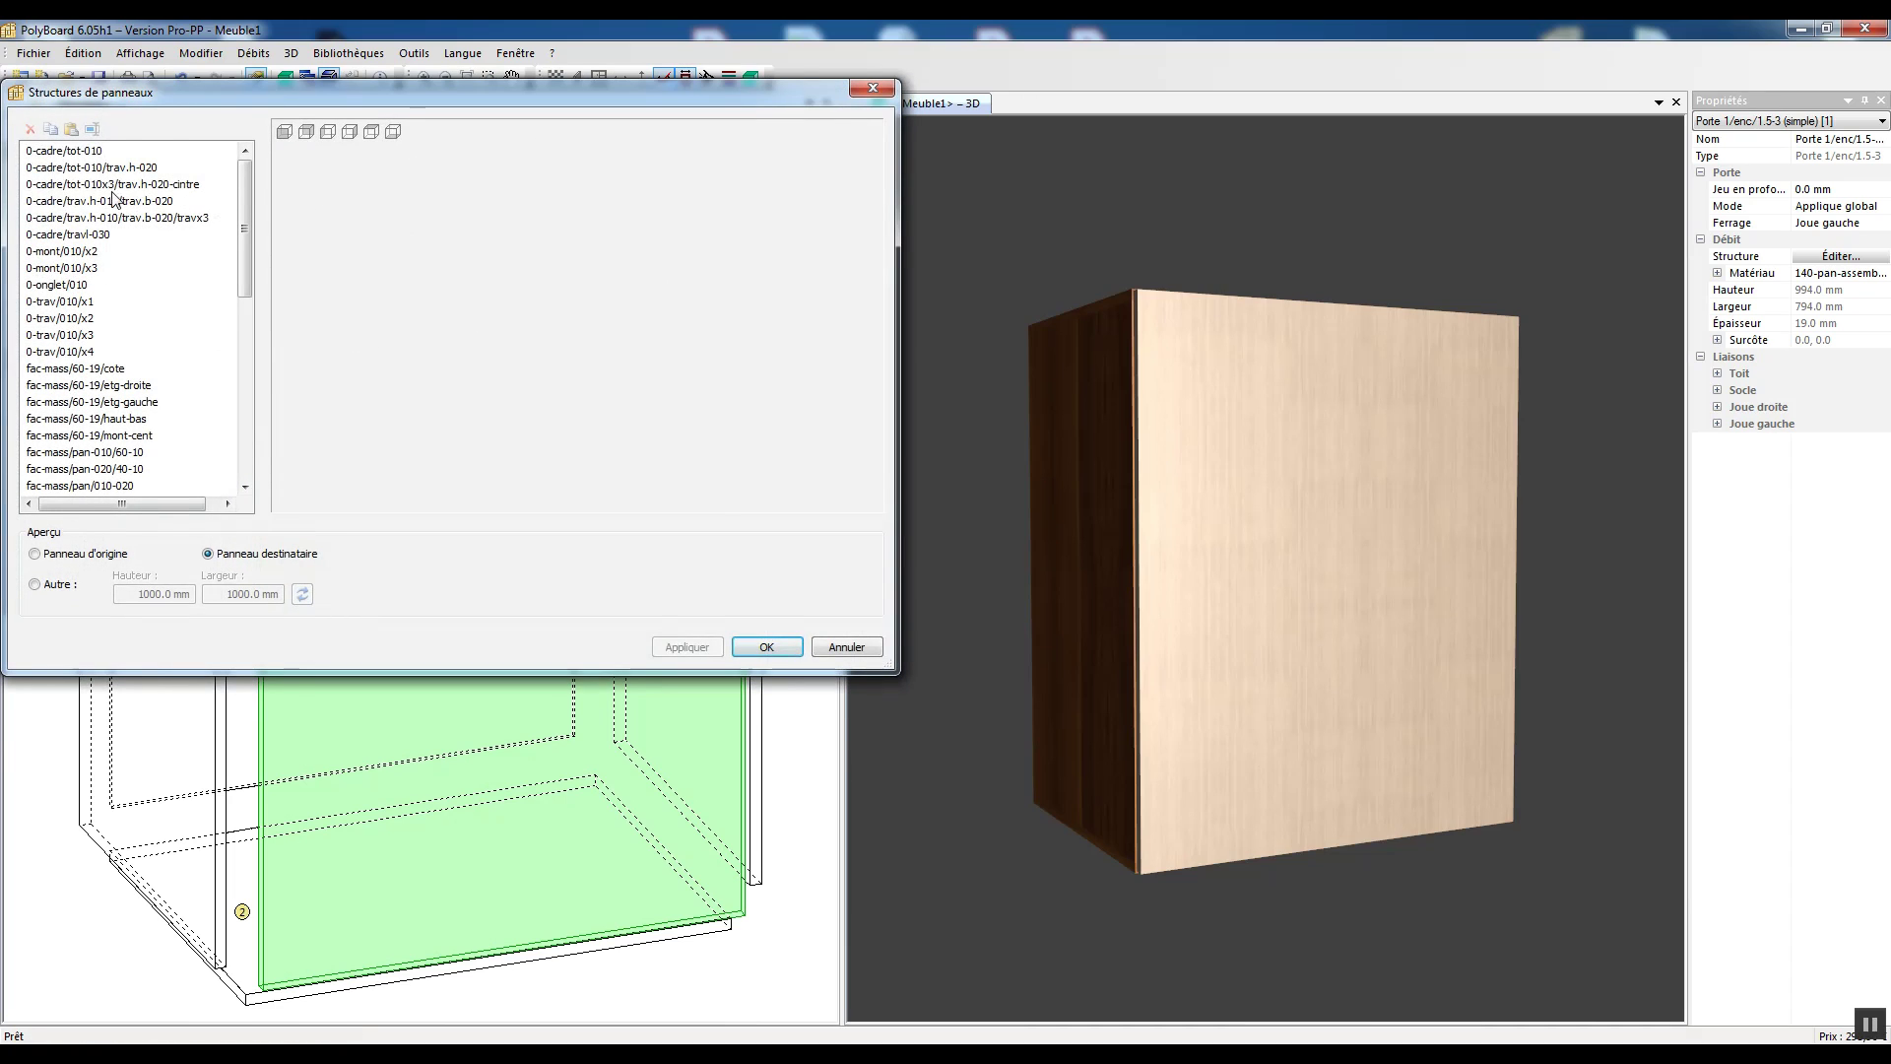
{"action": "left_click", "coordinate": [71, 153]}
{"action": "left_click", "coordinate": [72, 168]}
{"action": "left_click", "coordinate": [72, 185]}
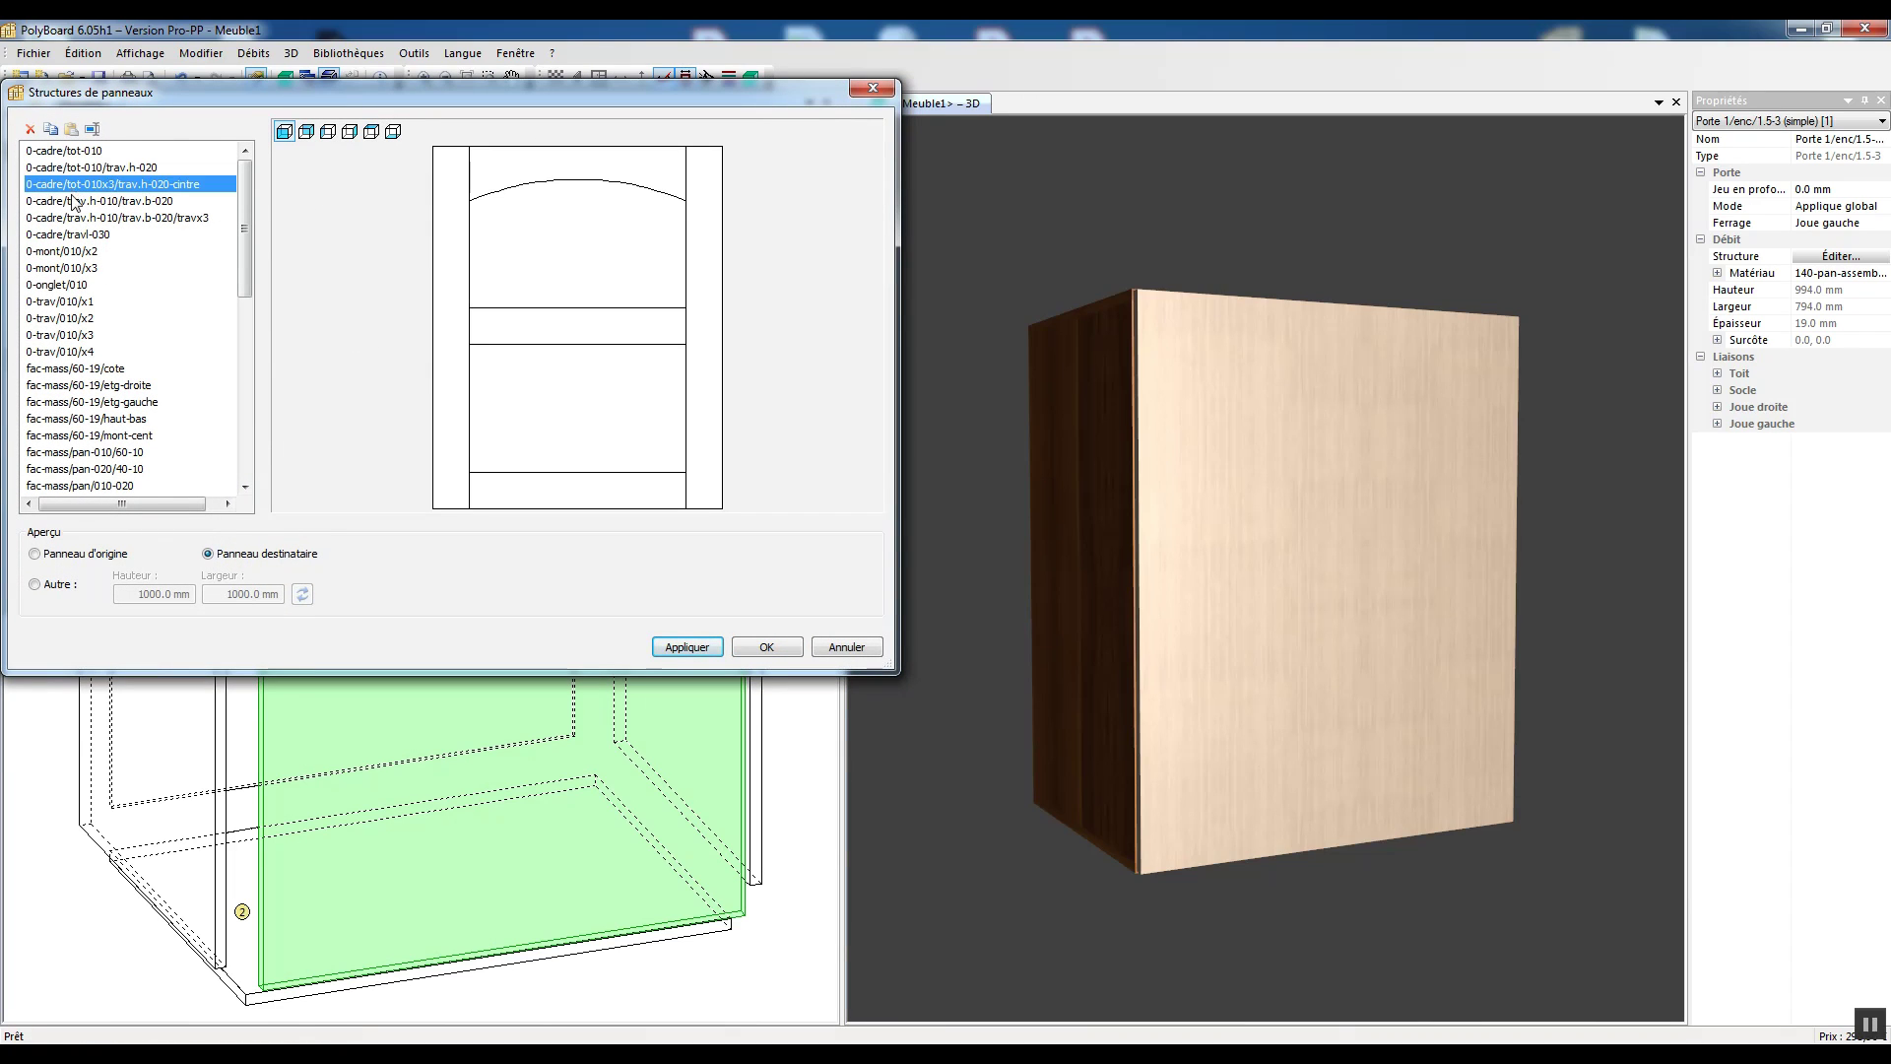
{"action": "left_click", "coordinate": [71, 202]}
{"action": "left_click", "coordinate": [71, 221]}
{"action": "left_click", "coordinate": [75, 236]}
{"action": "left_click", "coordinate": [83, 203]}
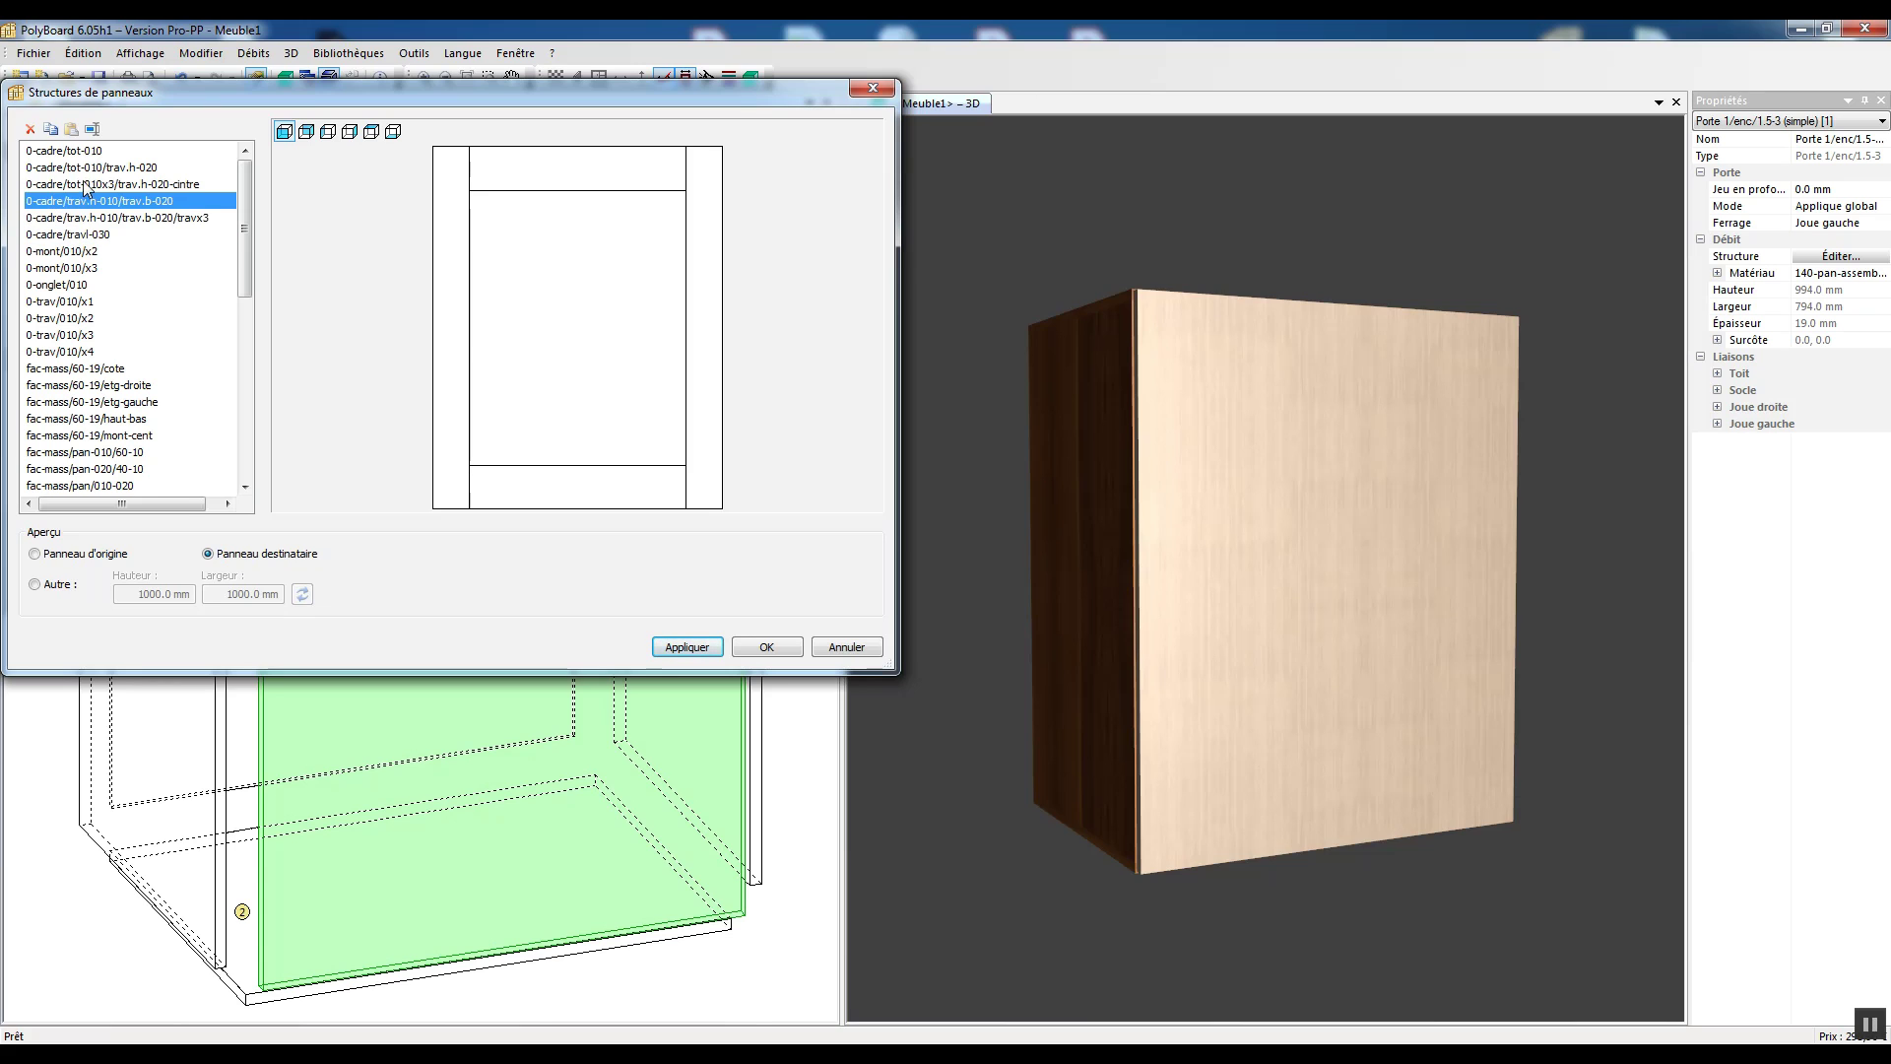
{"action": "left_click", "coordinate": [87, 185]}
{"action": "left_click", "coordinate": [687, 647]}
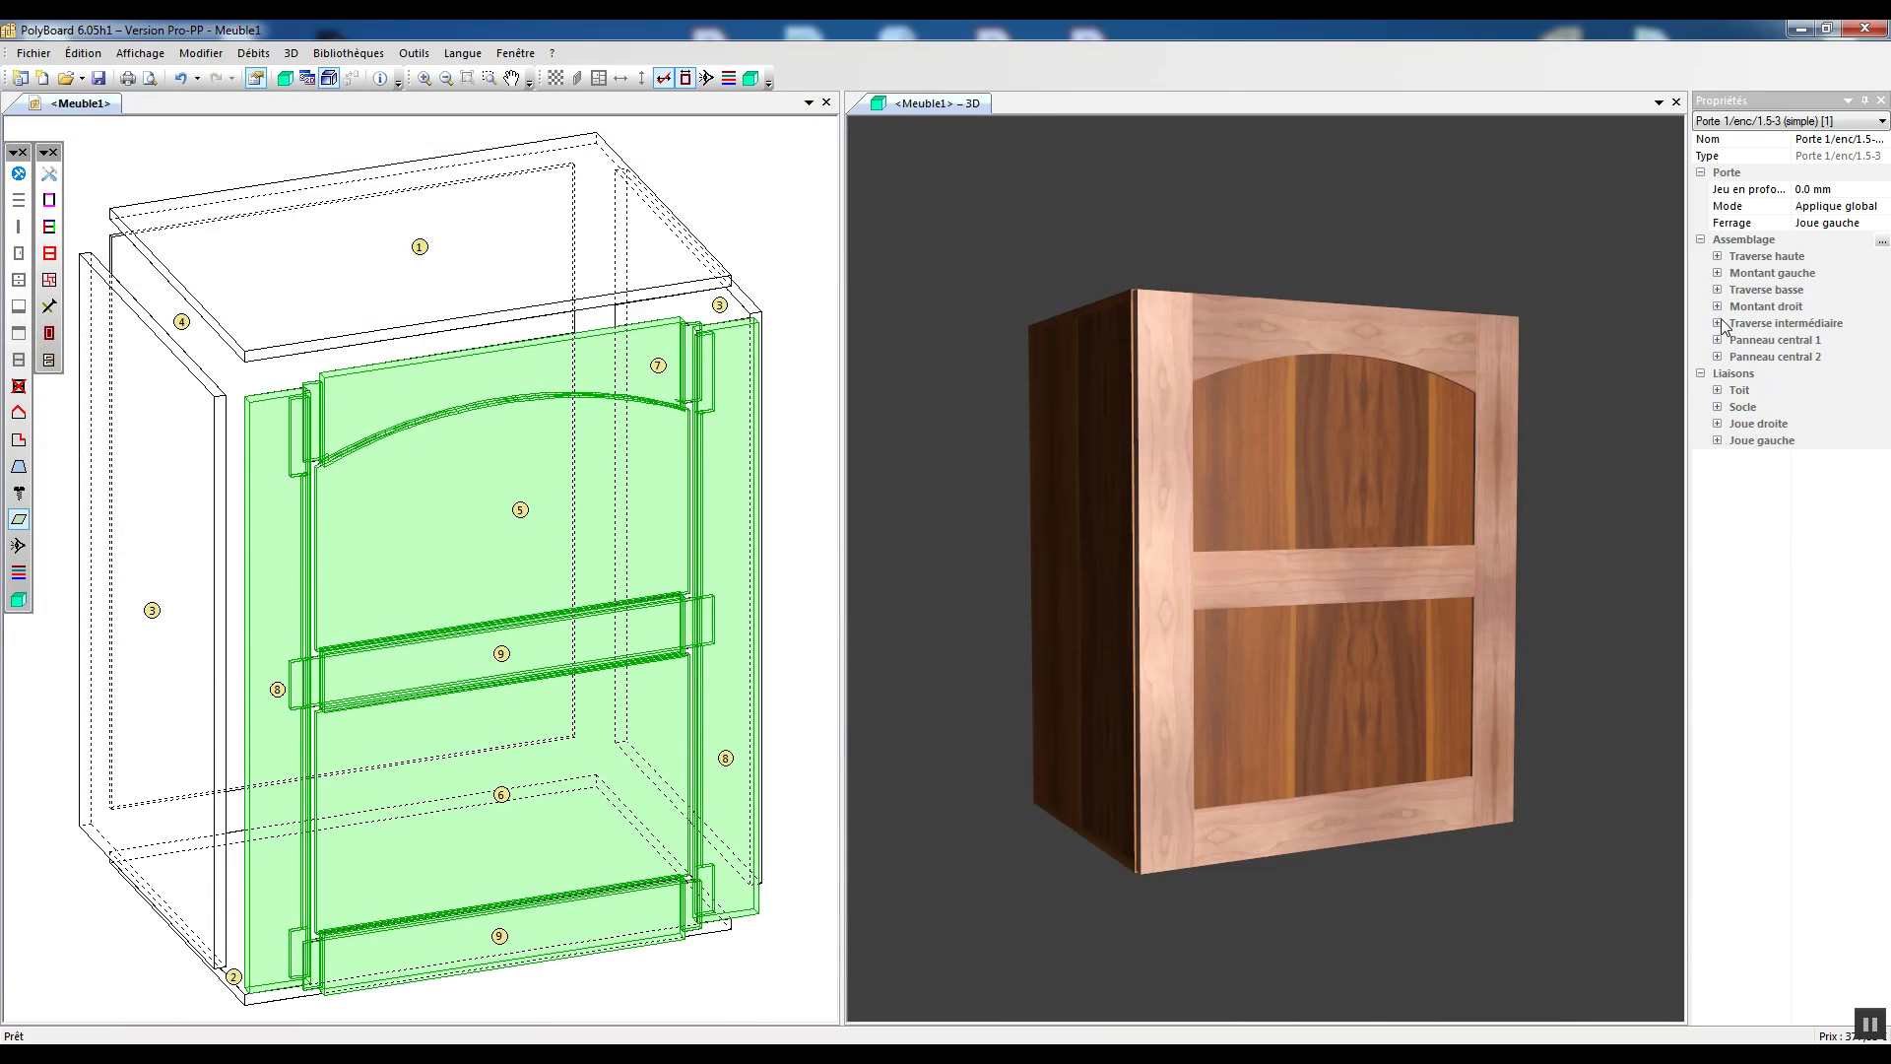
Step: Examine the material and dimensions of the door's bottom rail, left stile and top rail
{"action": "left_click", "coordinate": [1717, 289]}
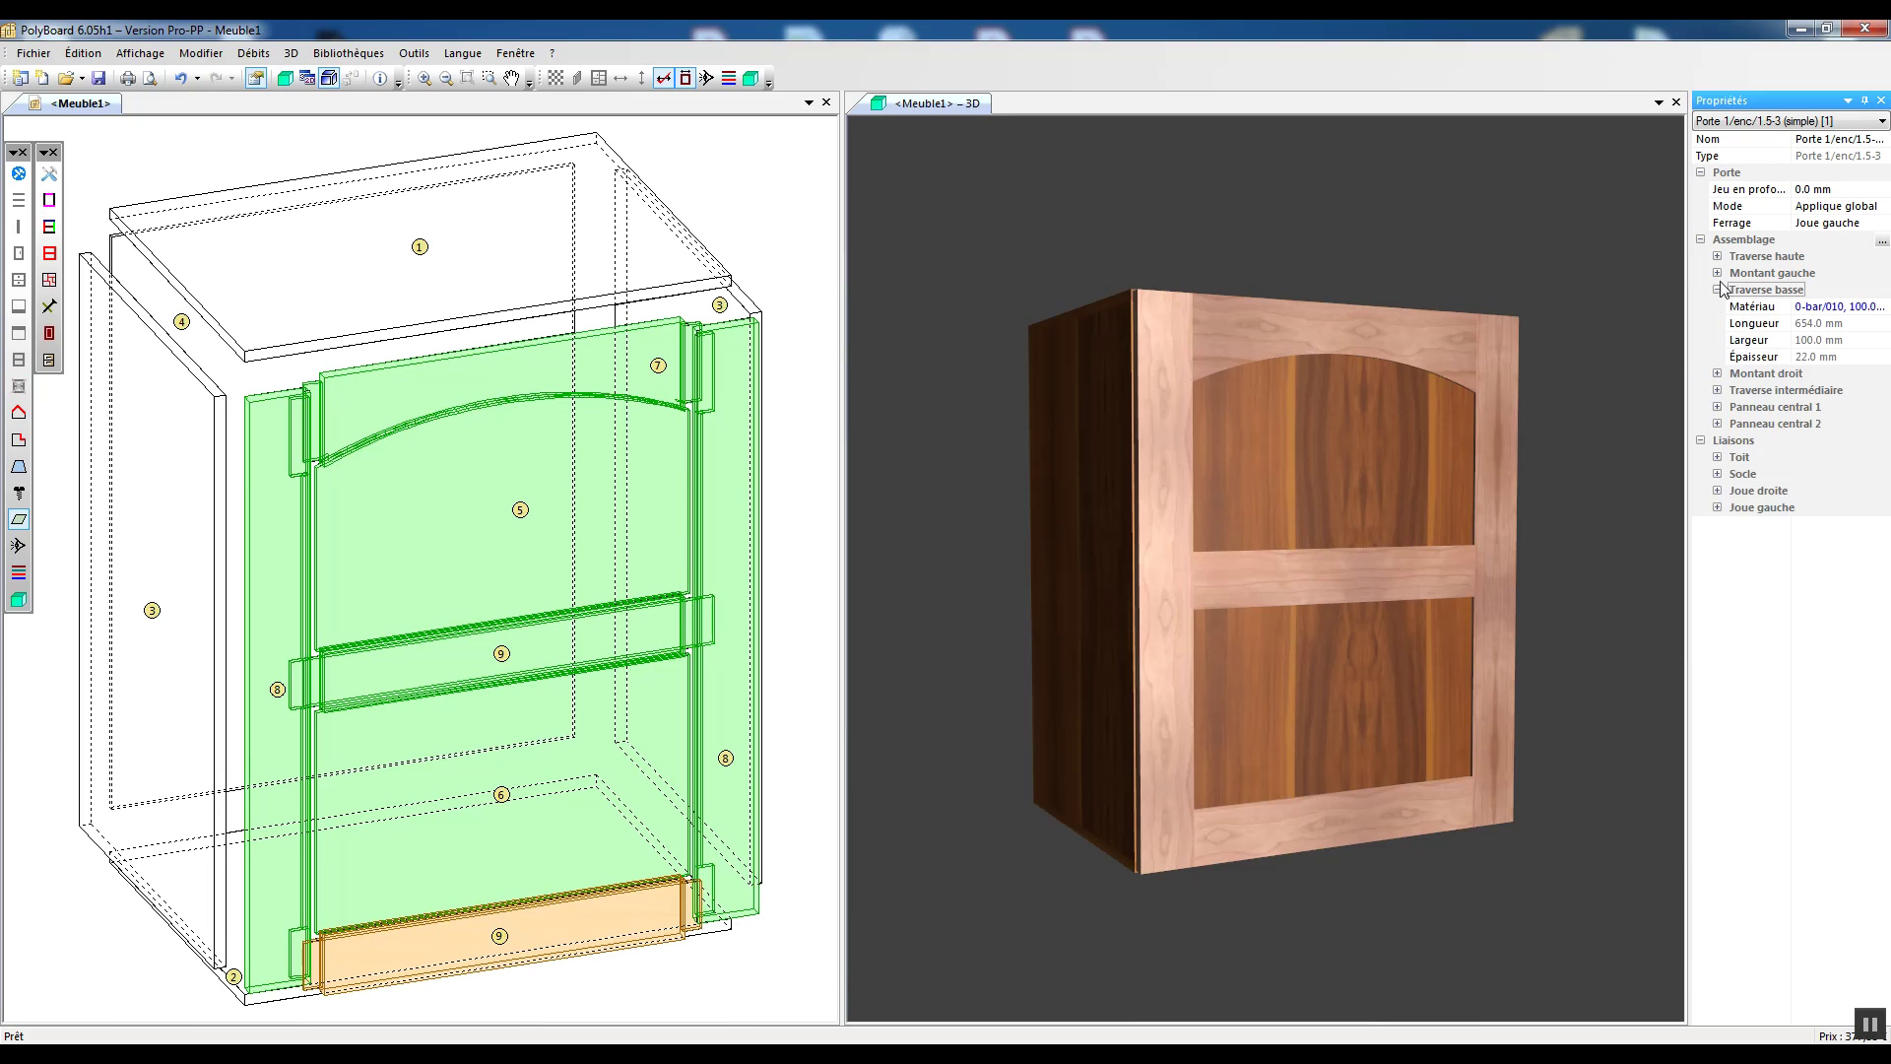
{"action": "left_click", "coordinate": [1718, 273]}
{"action": "left_click", "coordinate": [1718, 256]}
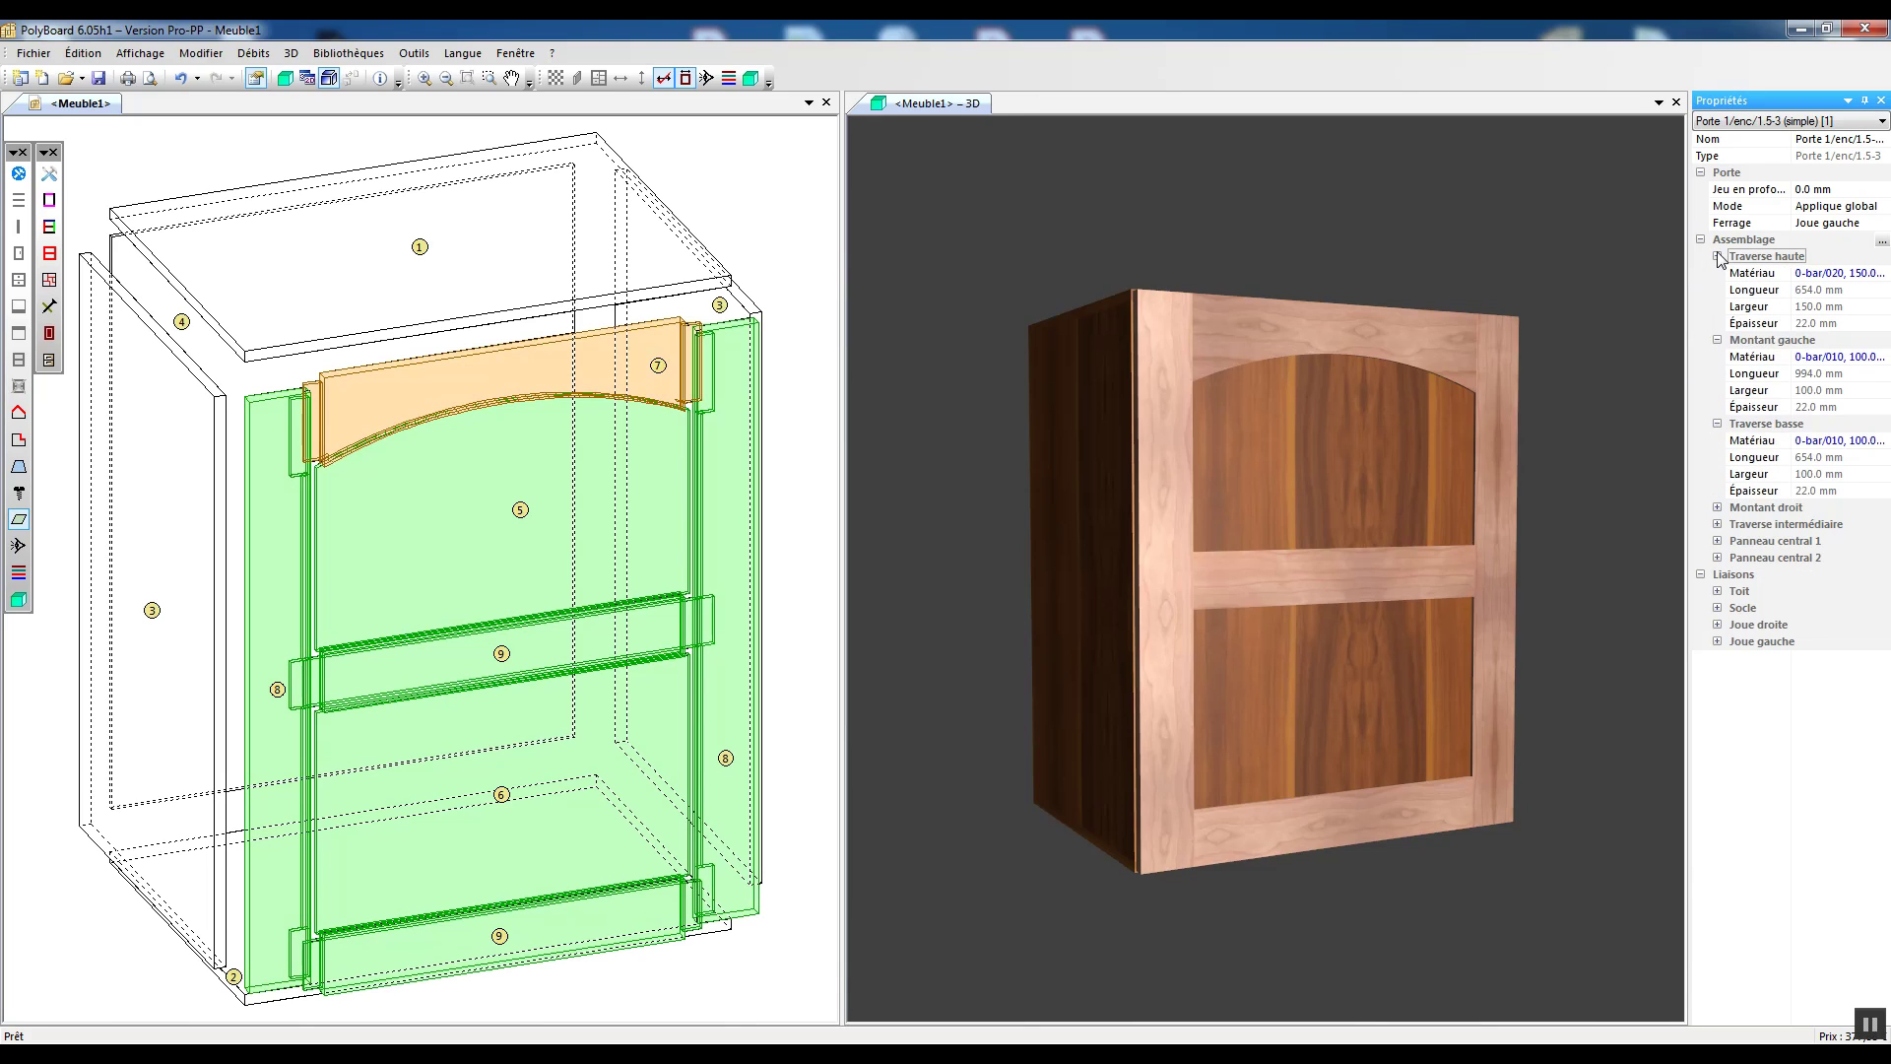